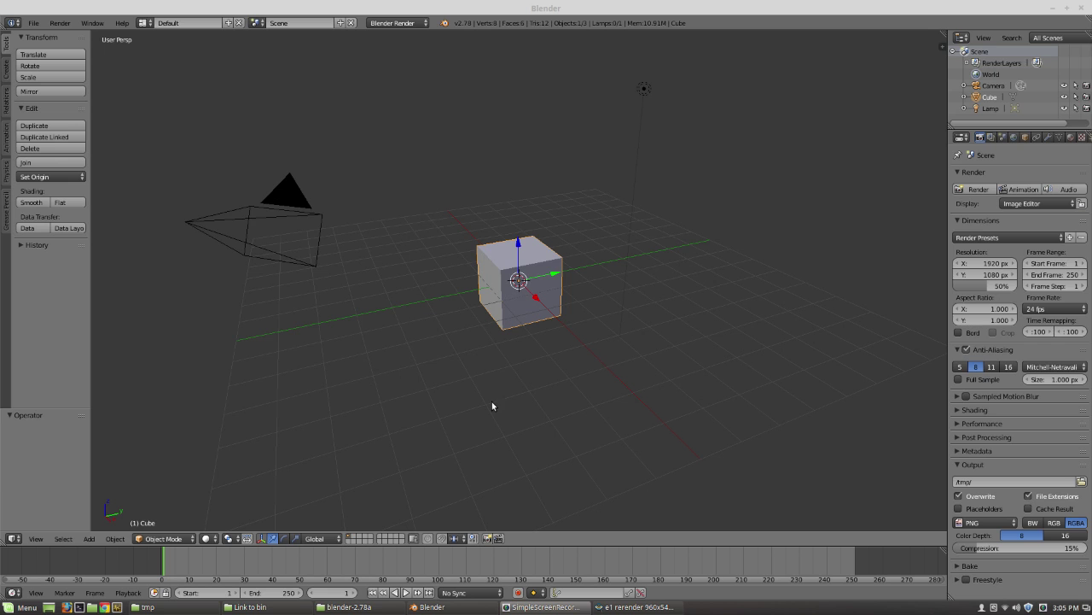
# Step: Enable the RenderMan For Blender add-on, found by searching 'render' in Add-ons preferences
pyautogui.moveTo(495, 398); pyautogui.dragTo(507, 395, button='middle')
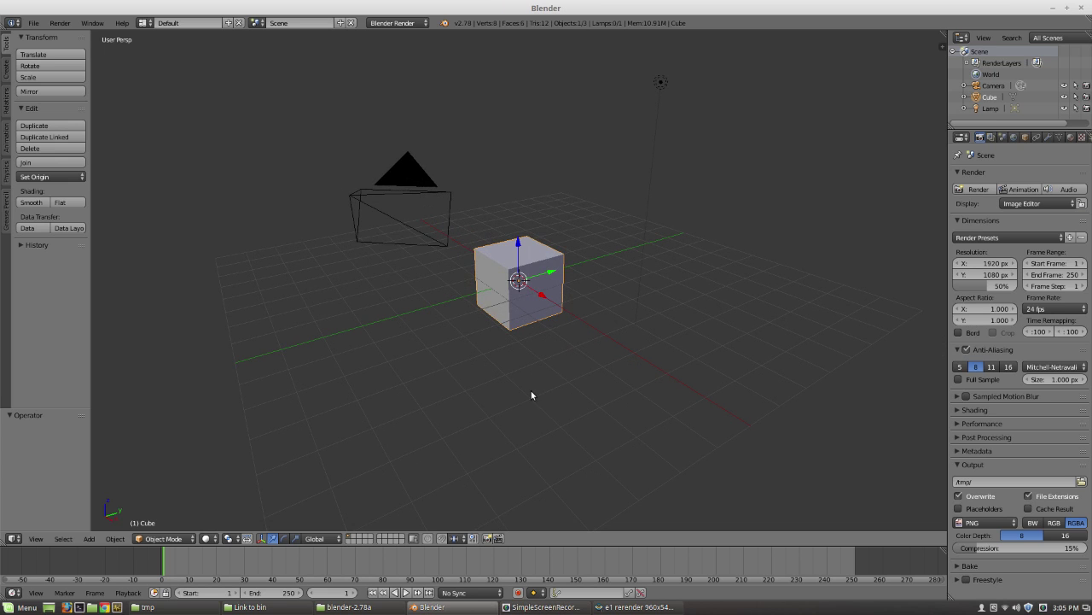
pyautogui.moveTo(540, 383); pyautogui.dragTo(533, 382, button='middle')
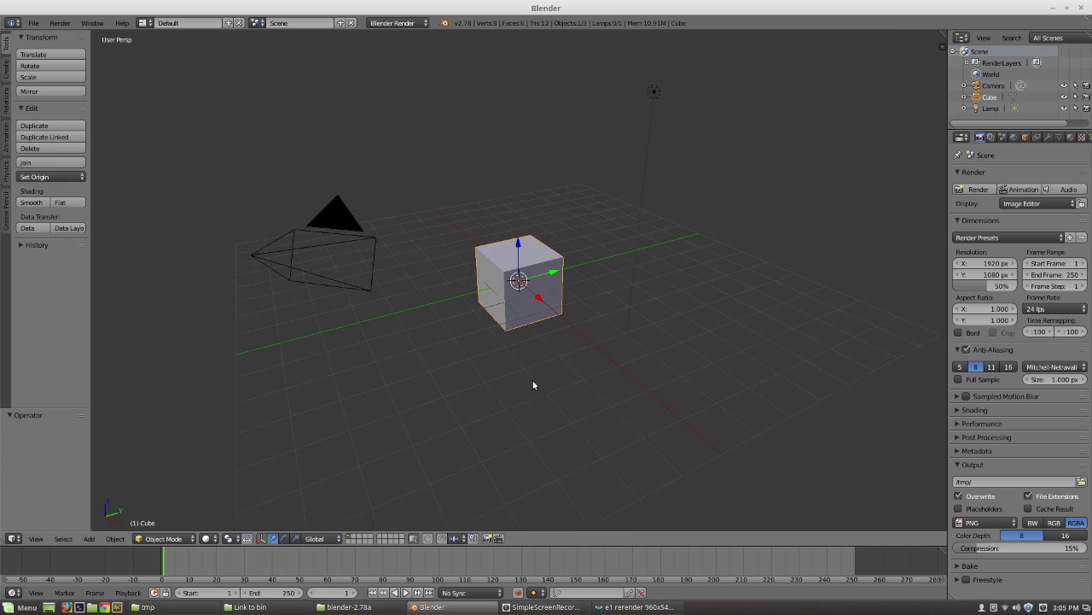
pyautogui.click(408, 24)
pyautogui.hotkey('ctrl', 'alt', 'u')
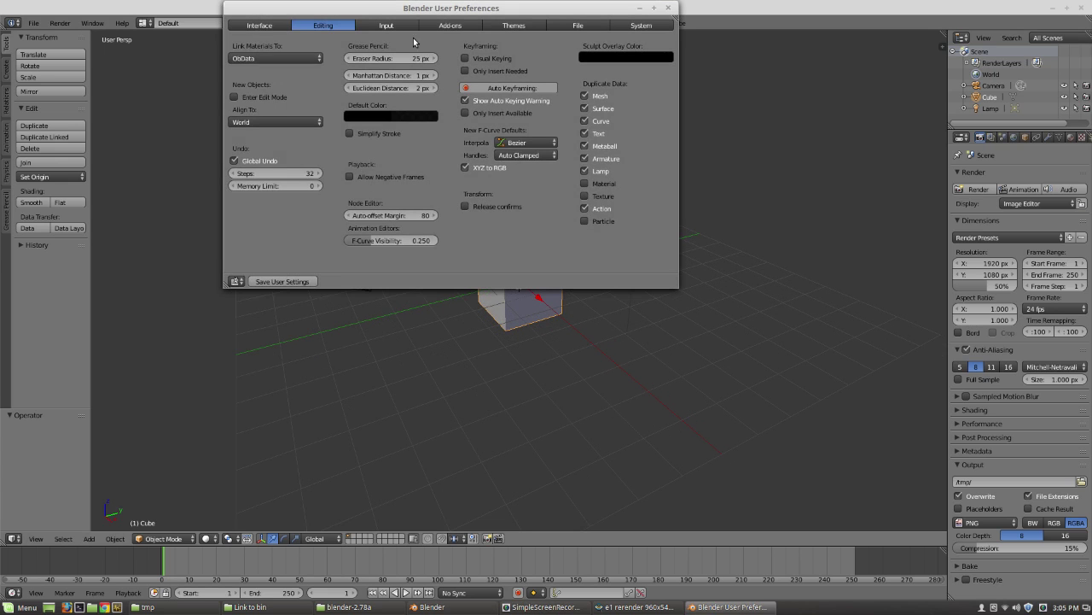
pyautogui.click(445, 25)
pyautogui.click(280, 46)
pyautogui.write('render')
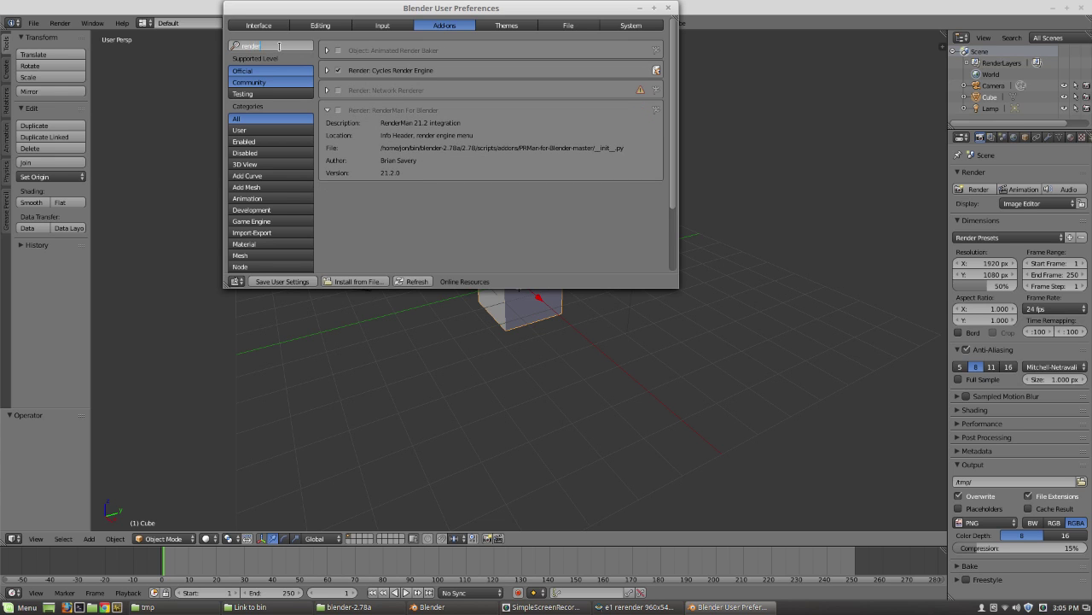
pyautogui.press('Return')
pyautogui.click(338, 110)
# Step: Set the scene's render engine to RenderMan Render
pyautogui.click(668, 7)
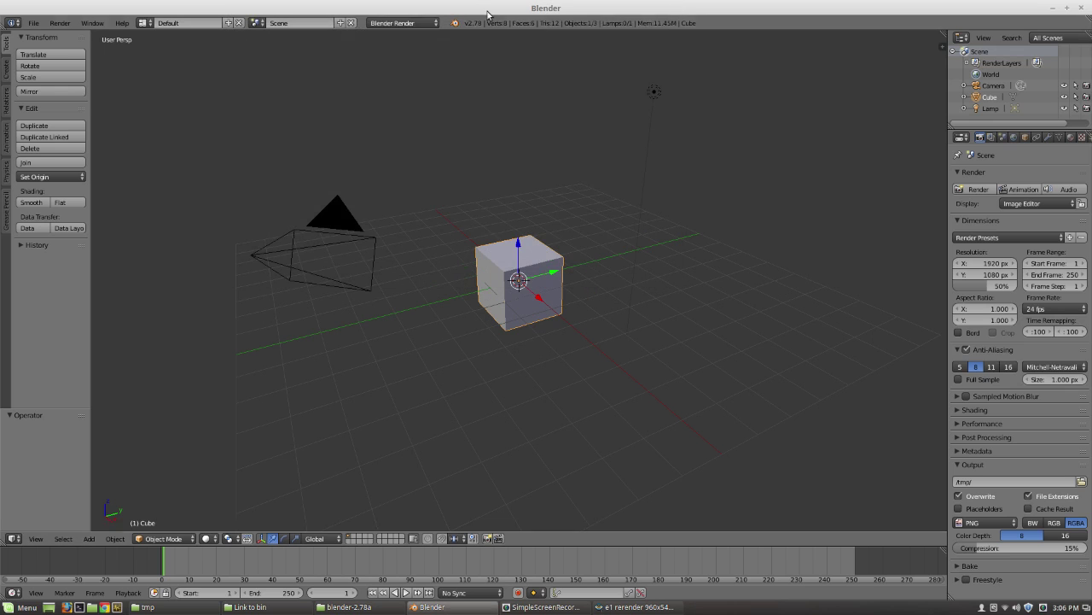
pyautogui.click(404, 22)
pyautogui.click(385, 75)
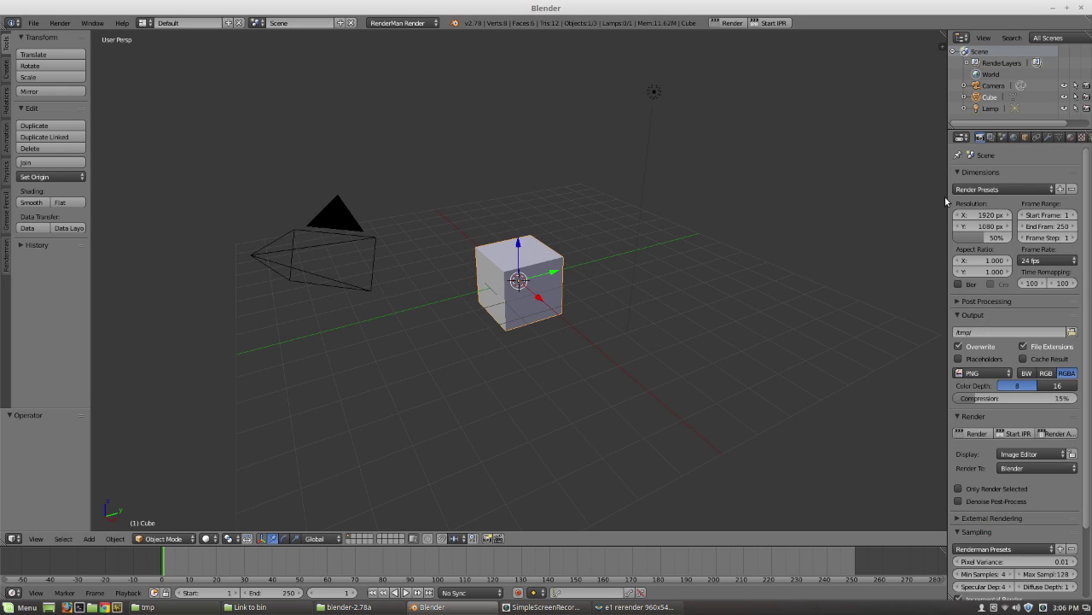
# Step: Scale the cube up to 3.783 times its size
pyautogui.moveTo(946, 200); pyautogui.dragTo(813, 201)
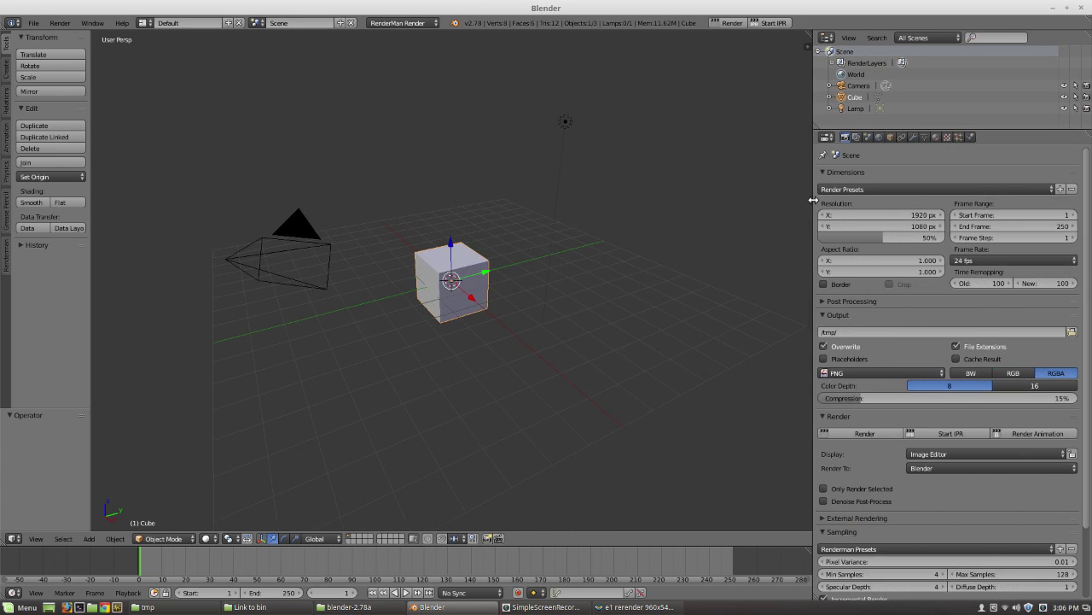
pyautogui.moveTo(545, 287); pyautogui.dragTo(516, 311, button='middle')
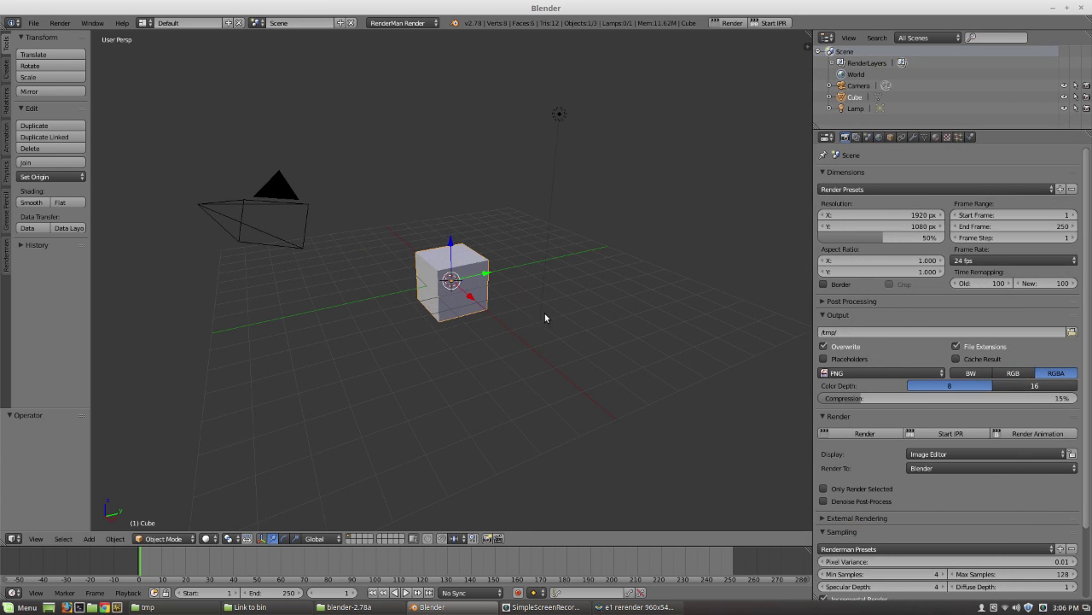
pyautogui.press('s')
pyautogui.click(469, 360)
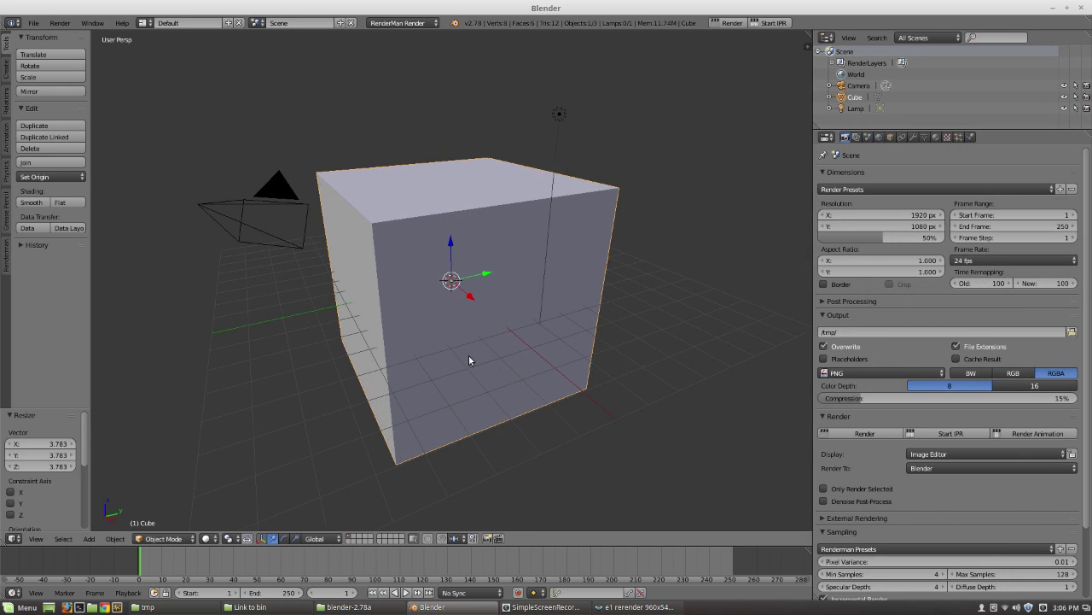
# Step: Raise the cube 3.374 along Z and apply its scale
pyautogui.press('g')
pyautogui.press('z')
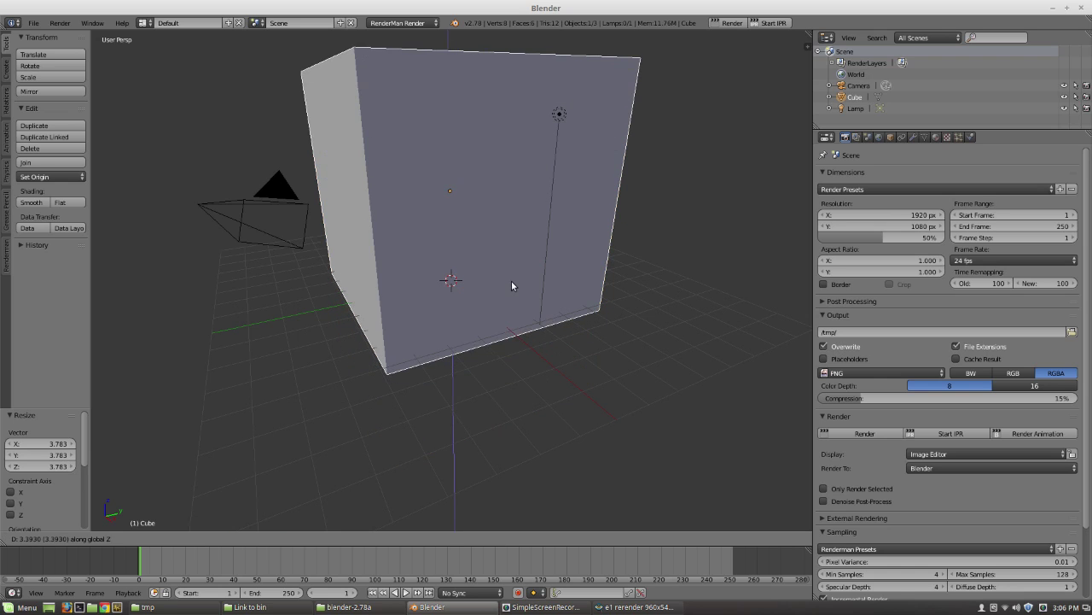
pyautogui.click(511, 279)
pyautogui.moveTo(431, 381); pyautogui.dragTo(555, 343, button='middle')
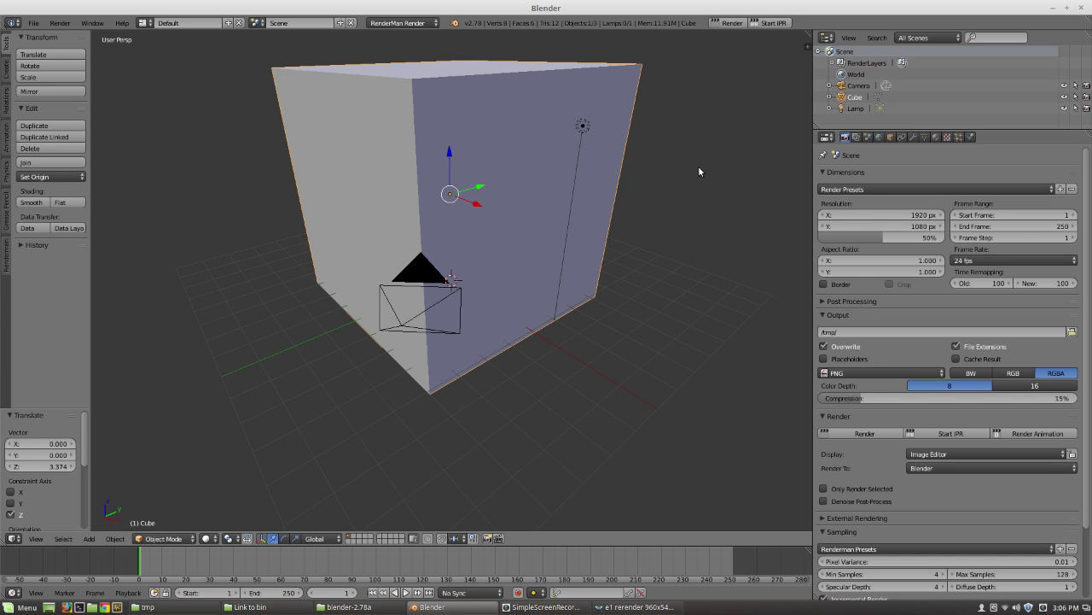
pyautogui.hotkey('ctrl', 'a')
pyautogui.click(664, 169)
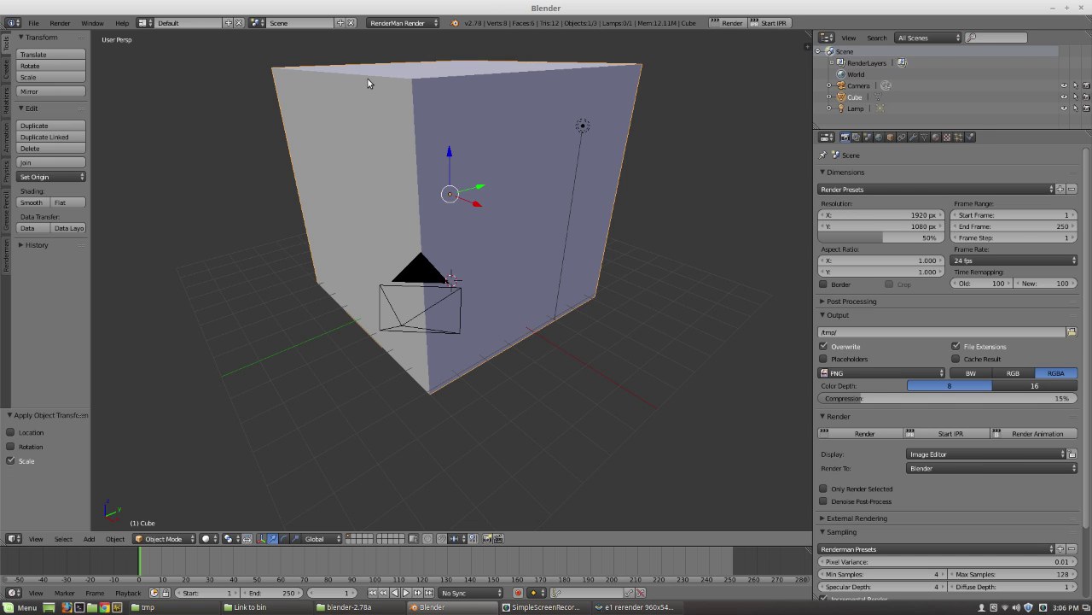
# Step: Delete the lamp and switch the viewport to wireframe shading
pyautogui.rightClick(581, 125)
pyautogui.press('x')
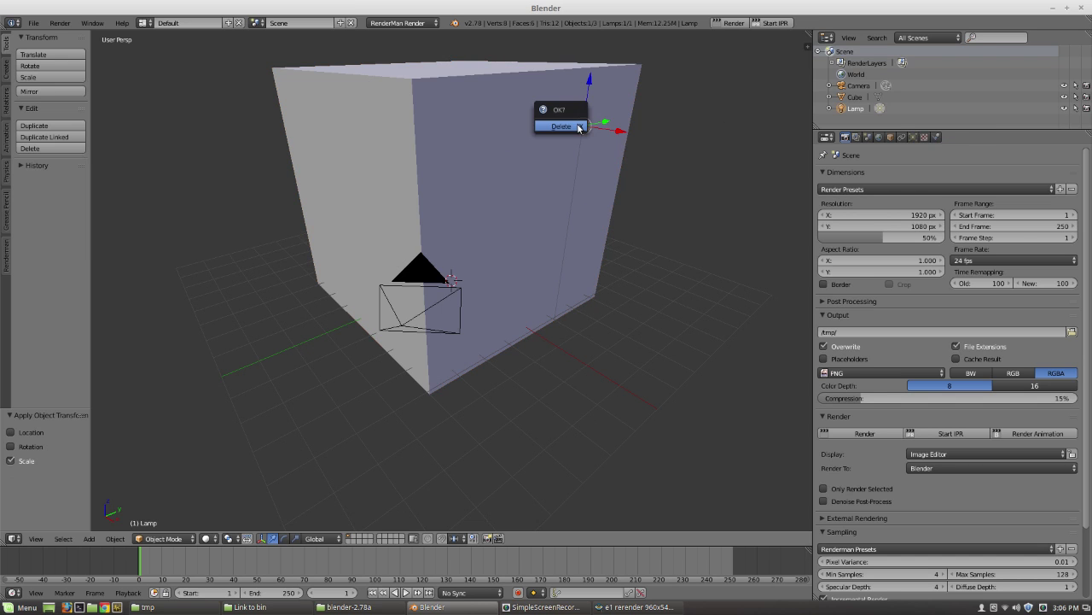
pyautogui.click(579, 127)
pyautogui.press('z')
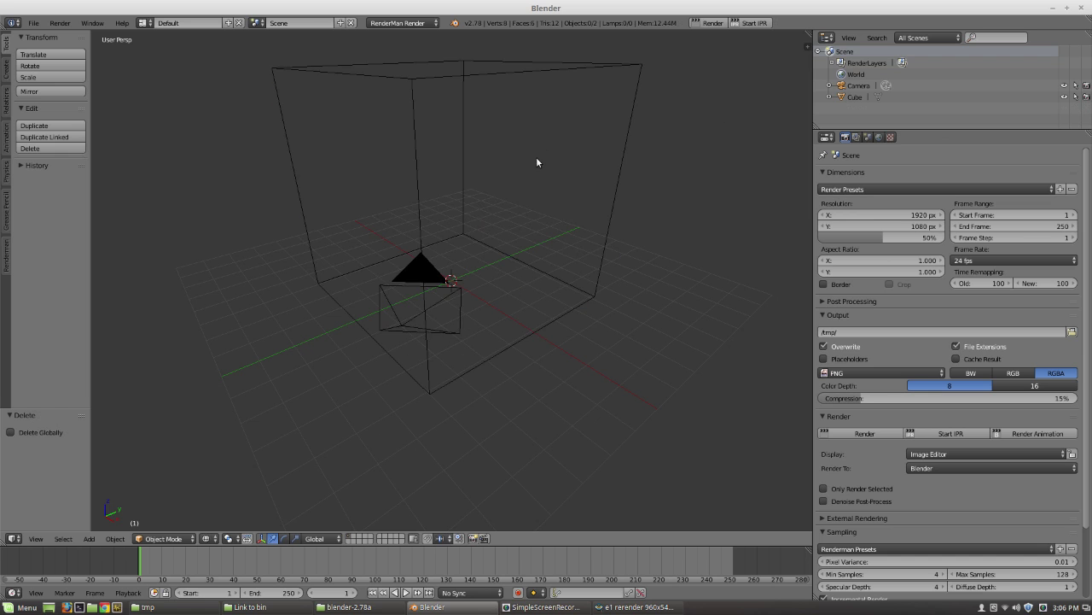
pyautogui.moveTo(527, 167); pyautogui.dragTo(534, 169, button='middle')
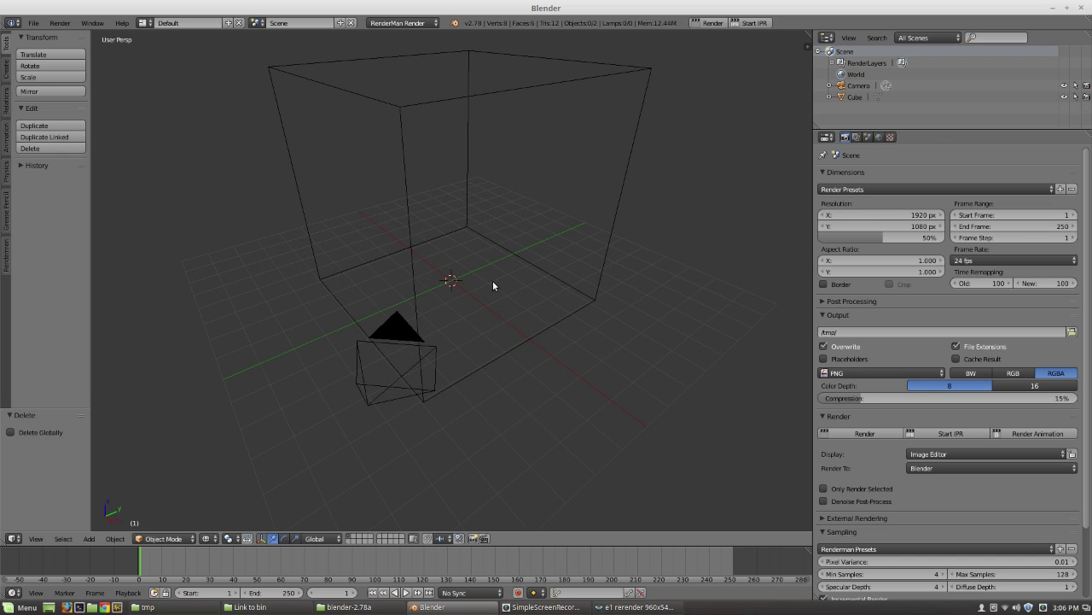
# Step: Add a plane mesh and move it along Z, ending 0.289 lower inside the cube
pyautogui.hotkey('shift', 'a')
pyautogui.moveTo(492, 283)
pyautogui.click(529, 286)
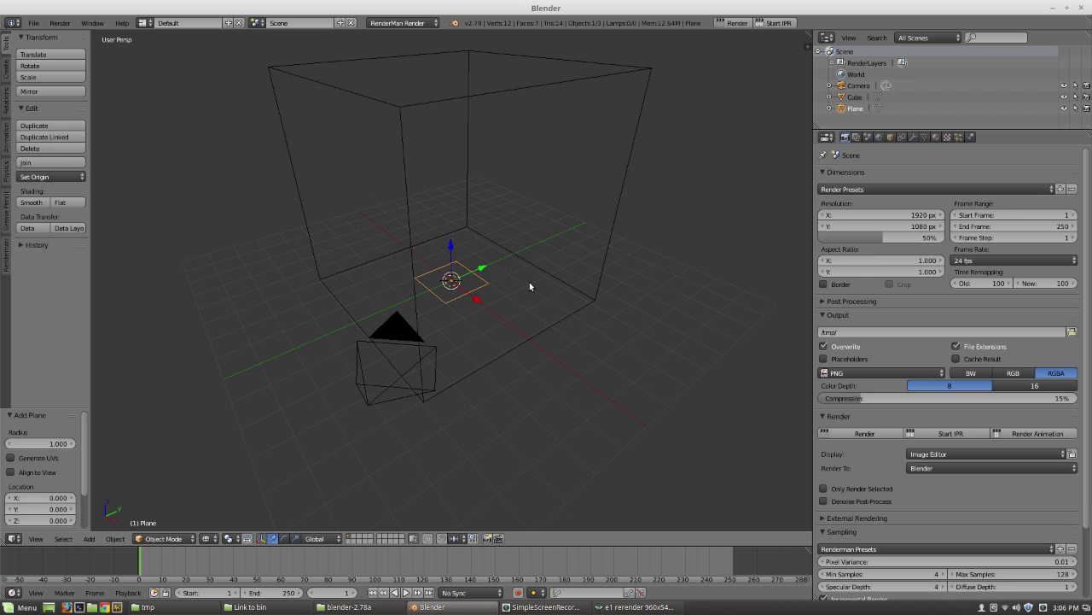
pyautogui.press('g')
pyautogui.press('z')
pyautogui.click(536, 258)
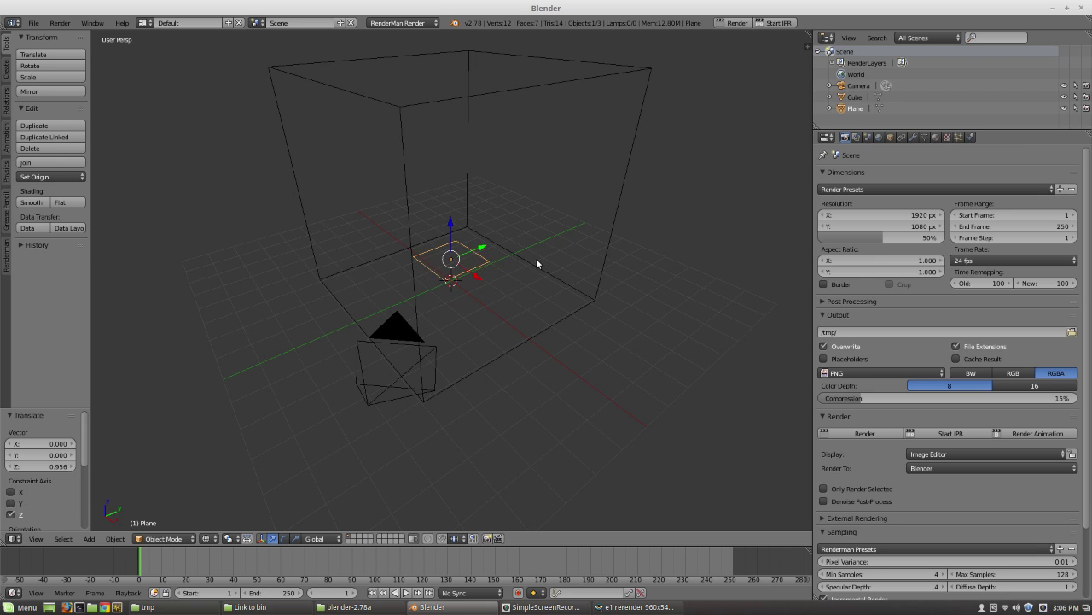
pyautogui.moveTo(536, 258); pyautogui.dragTo(511, 294, button='middle')
pyautogui.press('g')
pyautogui.press('z')
pyautogui.click(523, 291)
pyautogui.scroll(2, 510, 295)
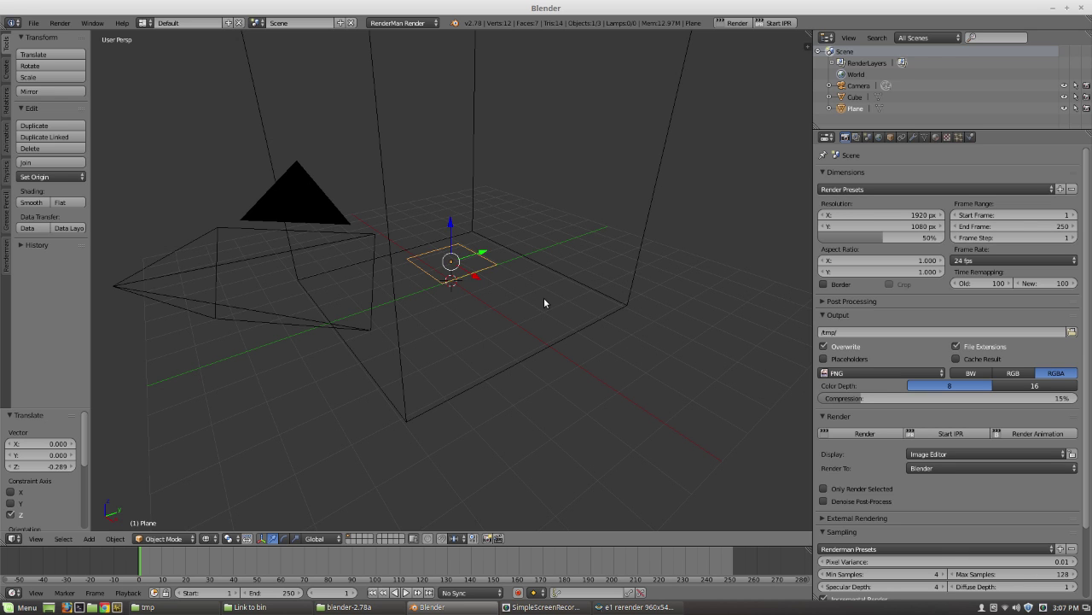
pyautogui.rightClick(475, 114)
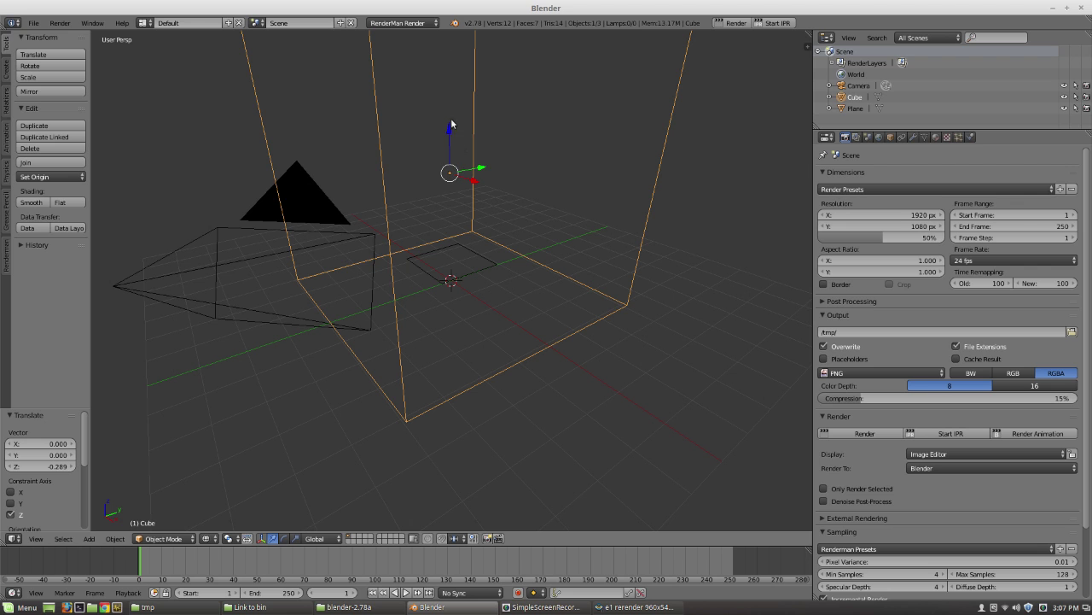
pyautogui.moveTo(545, 236); pyautogui.dragTo(533, 241, button='middle')
# Step: Snap the 3D cursor onto the selected plane
pyautogui.rightClick(473, 256)
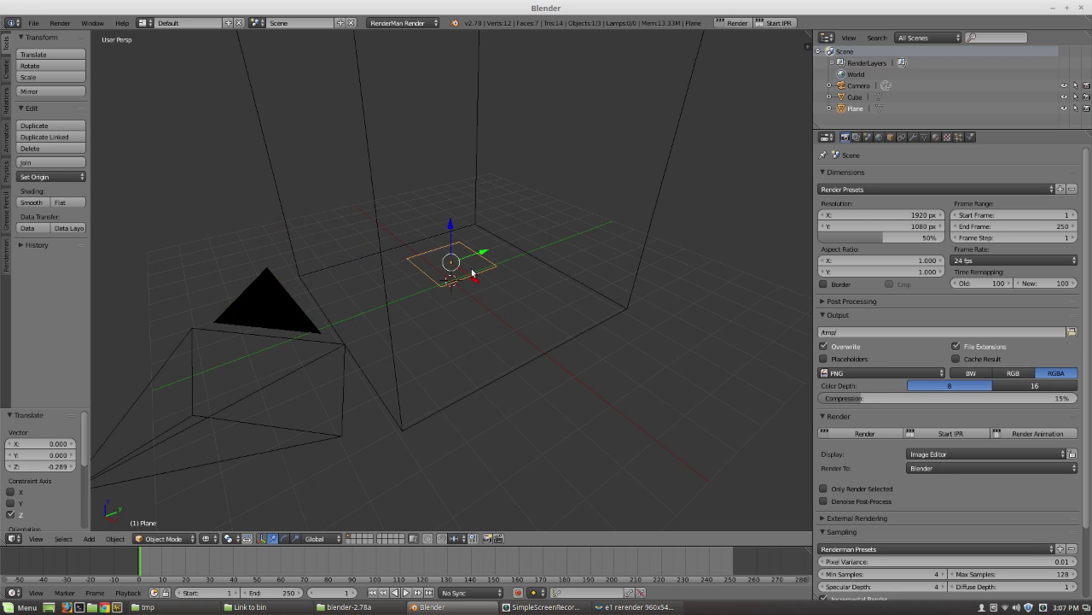
pyautogui.hotkey('shift', 's')
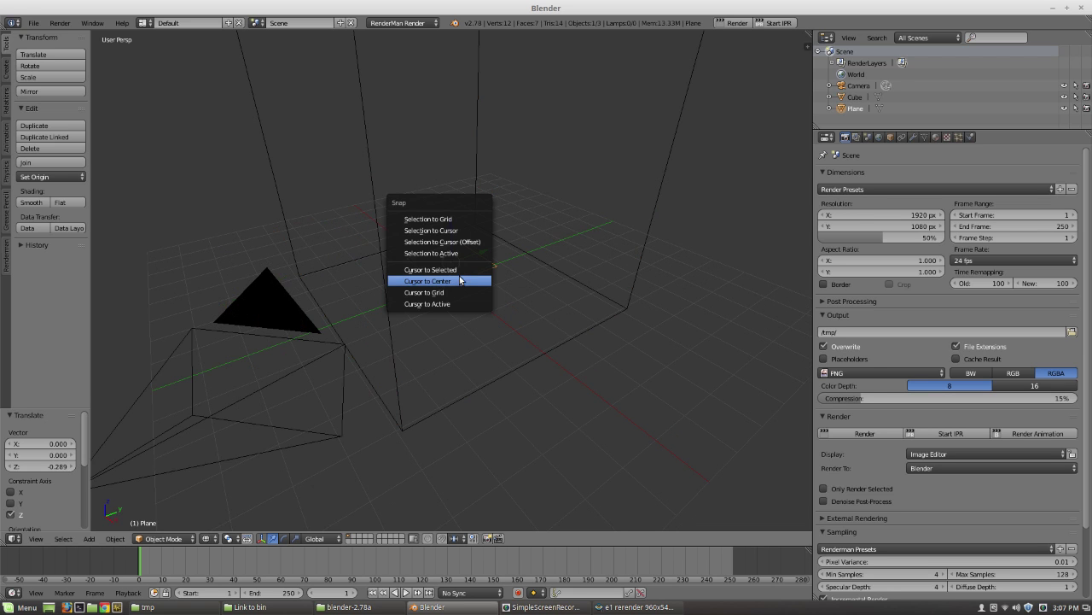
pyautogui.click(453, 270)
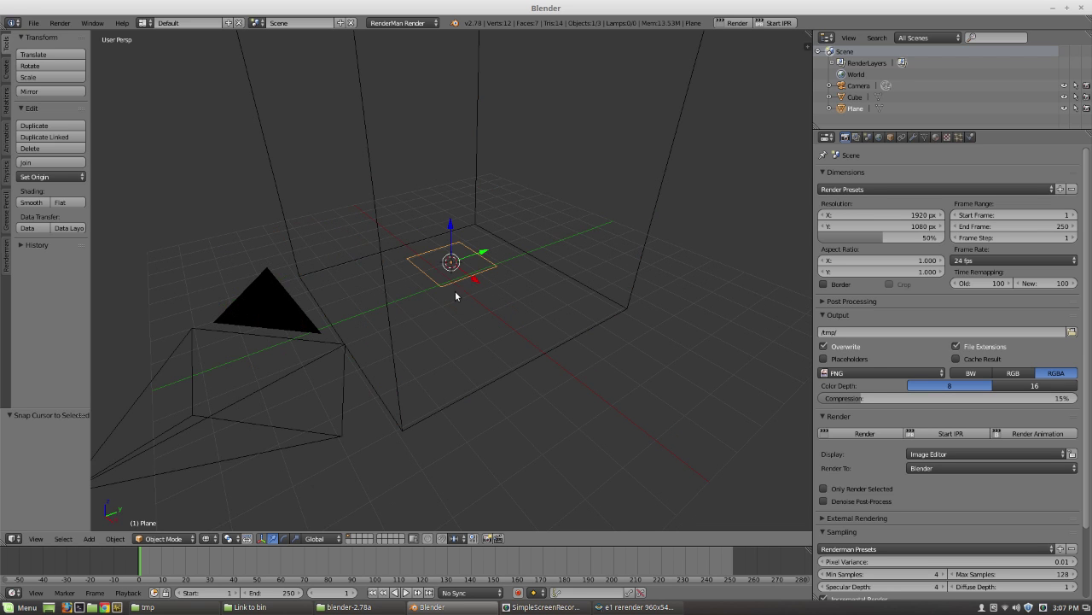
# Step: Set the cube's origin to the 3D cursor
pyautogui.rightClick(480, 111)
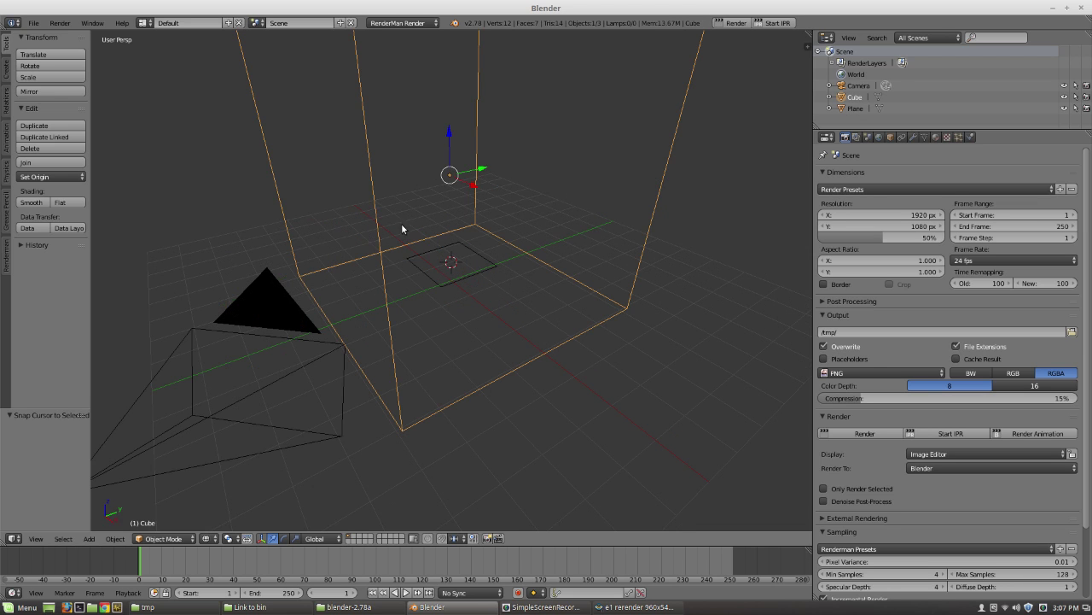
pyautogui.click(37, 178)
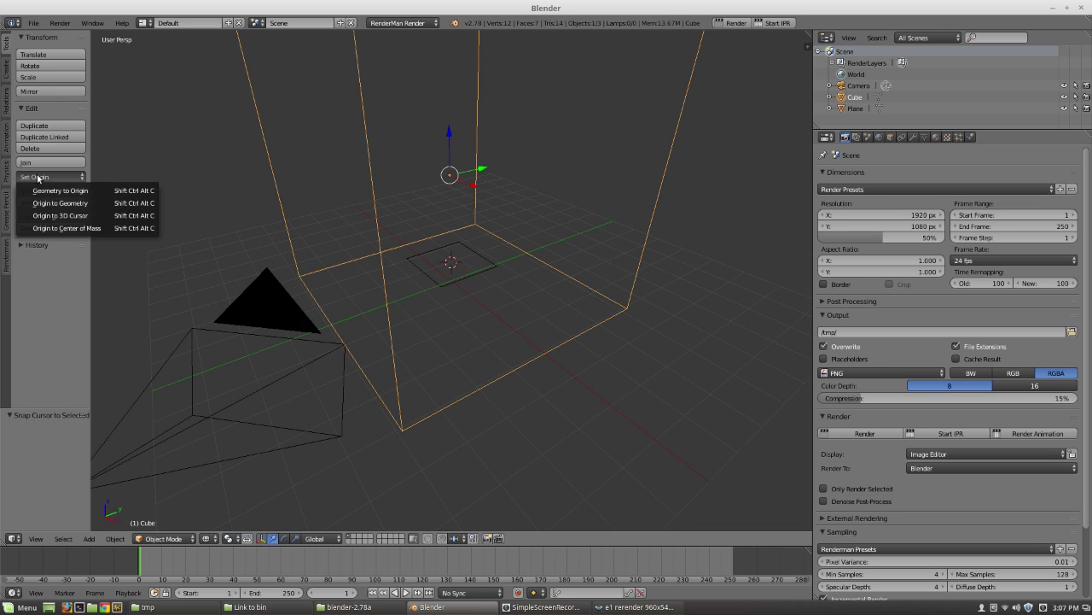
pyautogui.click(59, 215)
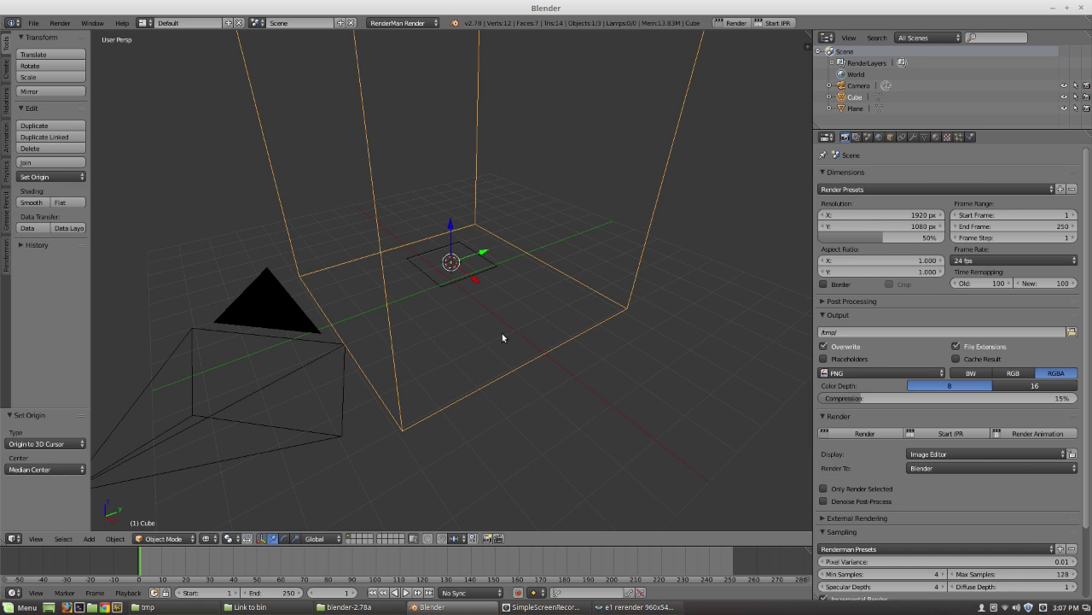
pyautogui.moveTo(501, 332)
pyautogui.mouseDown(button='middle')
pyautogui.moveTo(504, 296)
pyautogui.moveTo(505, 331)
pyautogui.mouseUp(button='middle')
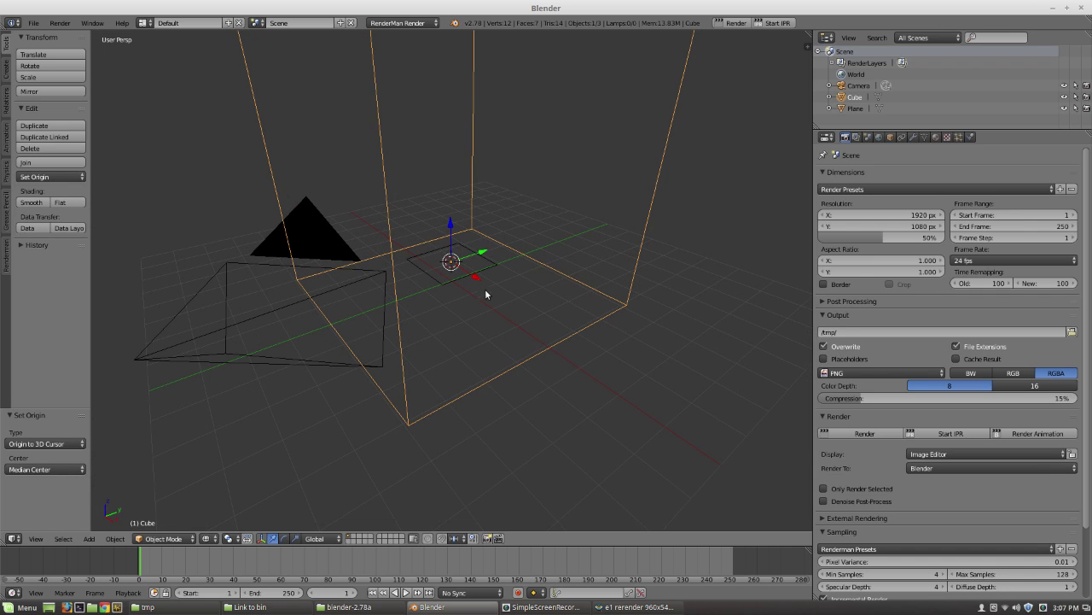
pyautogui.scroll(-4, 522, 300)
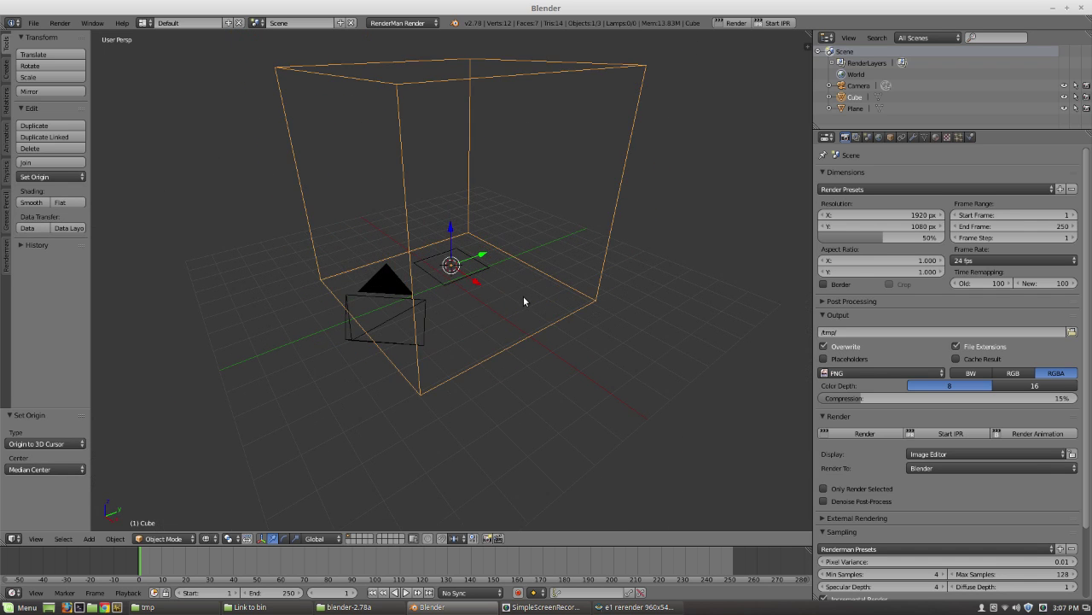
# Step: Give the cube Smoke physics with the Domain type
pyautogui.click(958, 137)
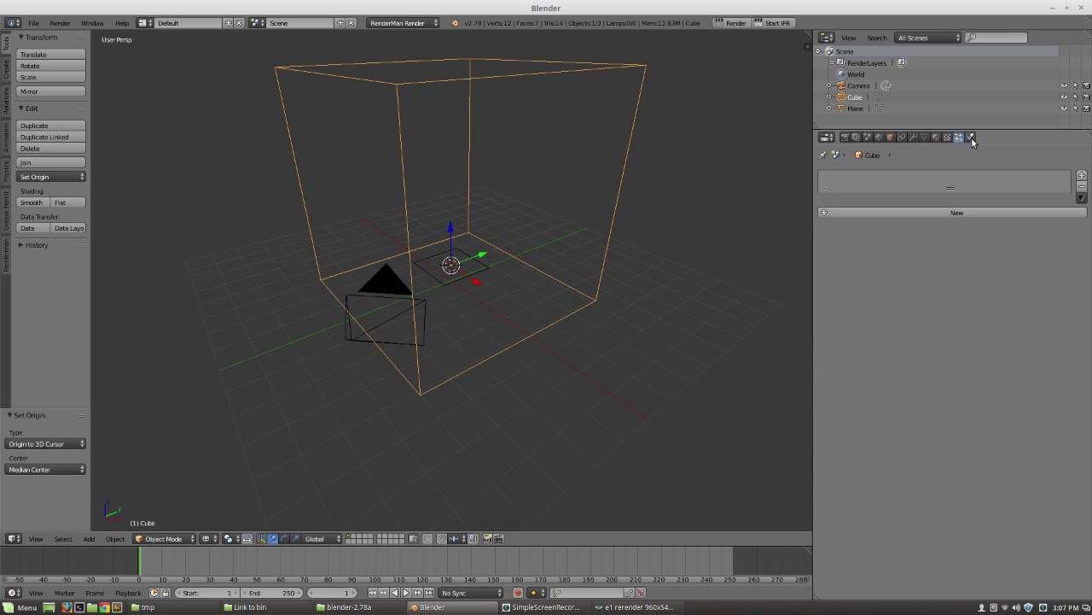
pyautogui.click(971, 137)
pyautogui.click(996, 215)
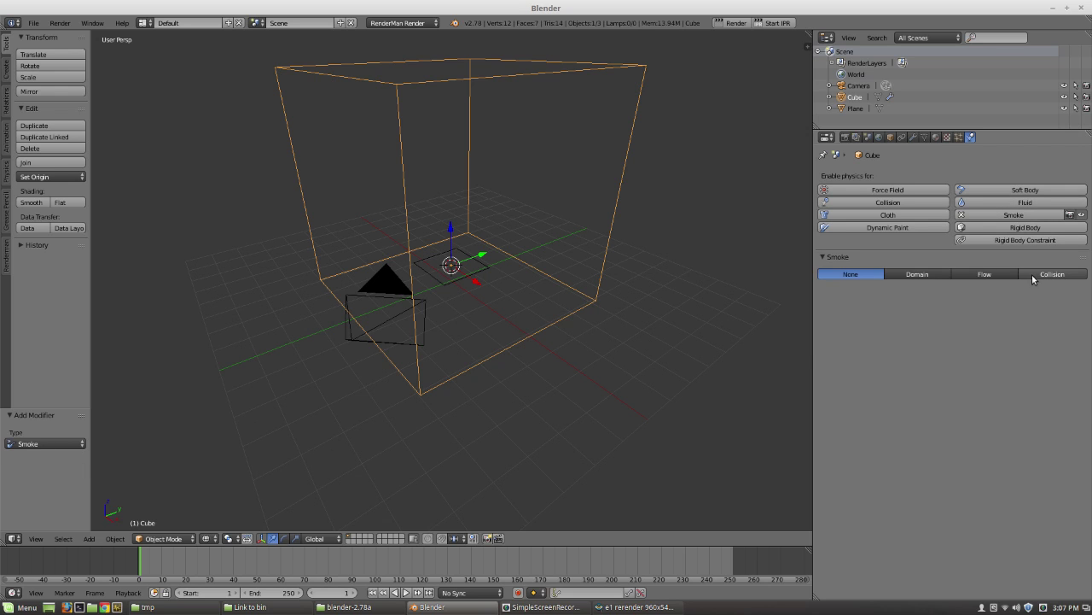
pyautogui.click(912, 278)
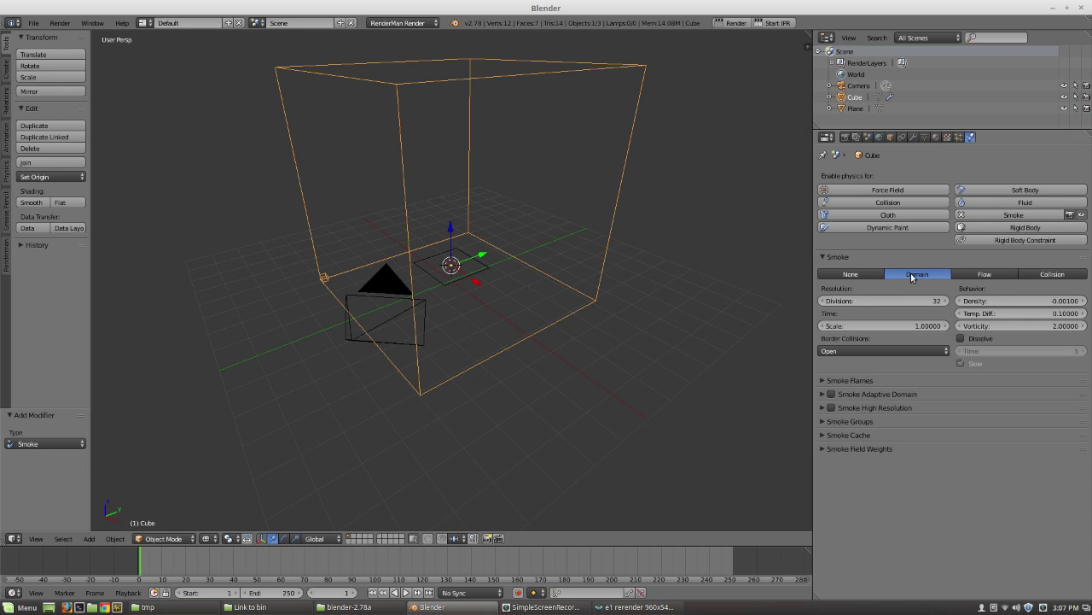
# Step: Give the plane Smoke physics with the Flow type
pyautogui.rightClick(480, 267)
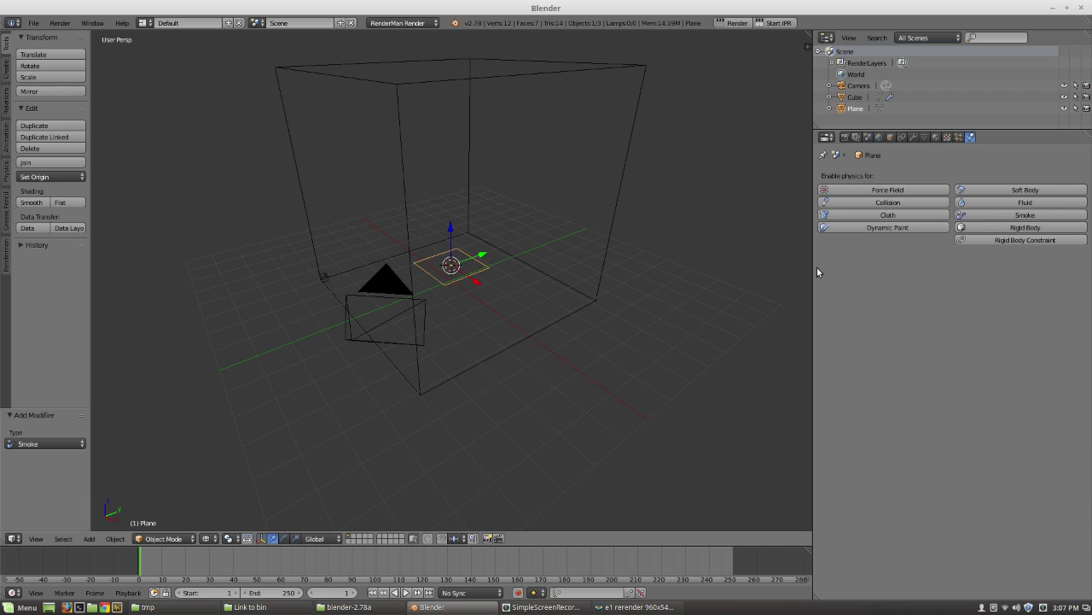
pyautogui.click(1010, 215)
pyautogui.click(969, 274)
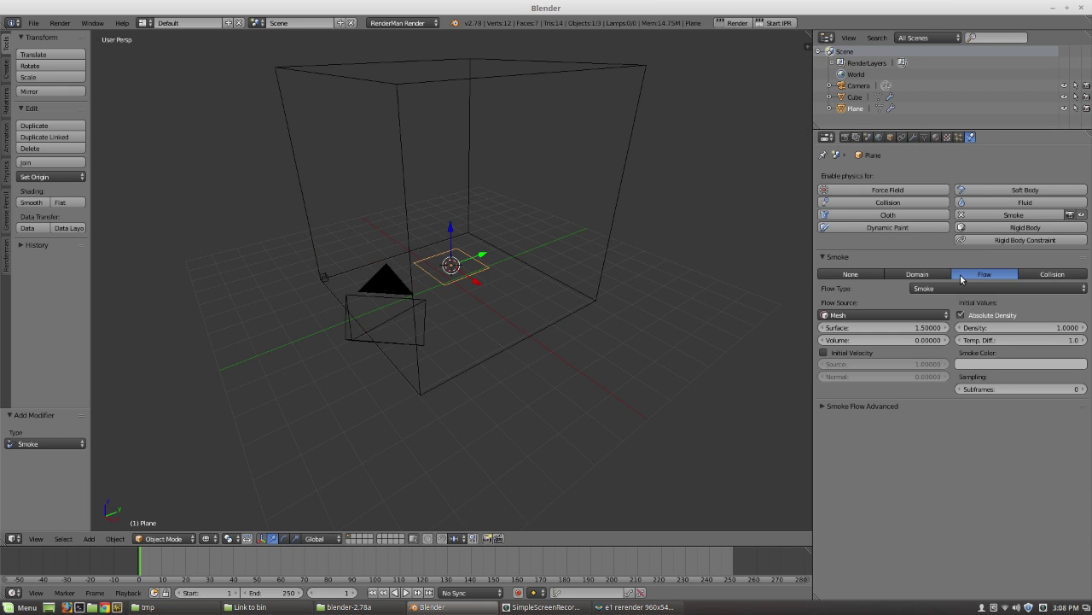
# Step: Play the animation to preview the rising smoke, then stop at frame 1
pyautogui.rightClick(621, 187)
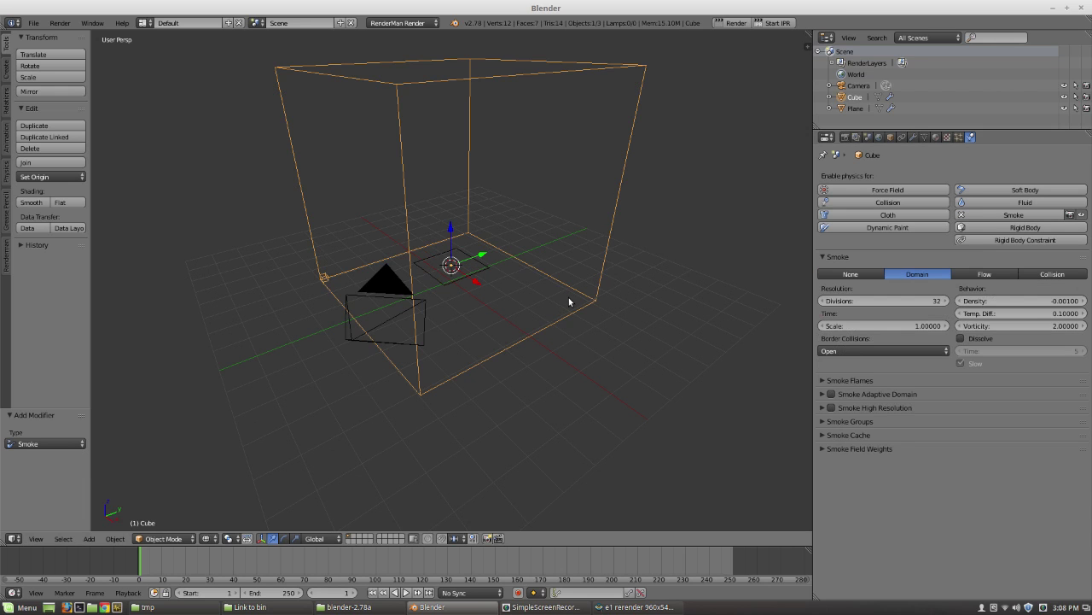
pyautogui.hotkey('alt', 'a')
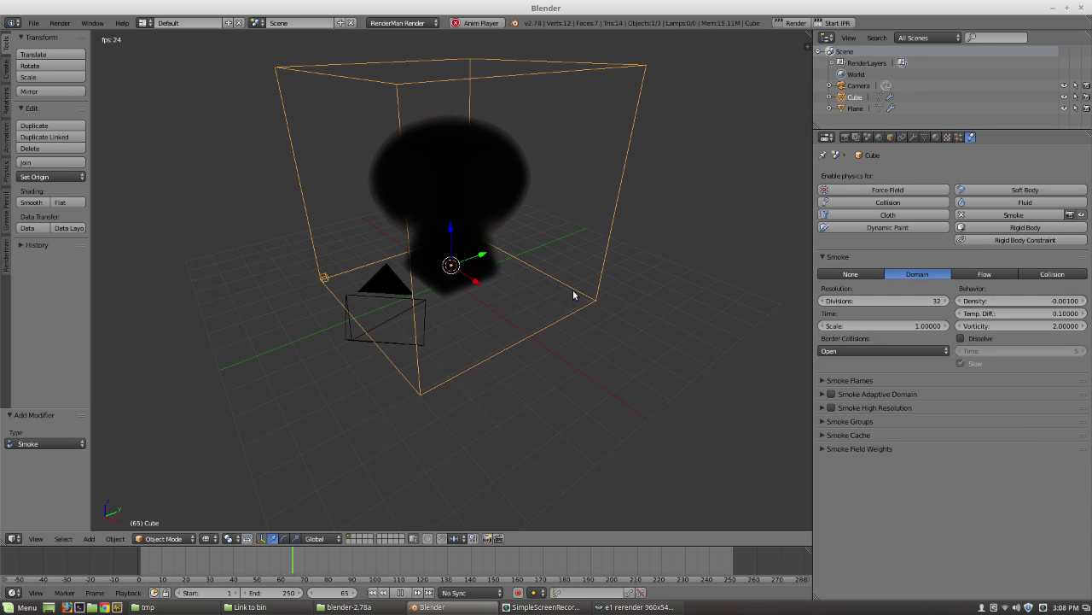
pyautogui.press('Escape')
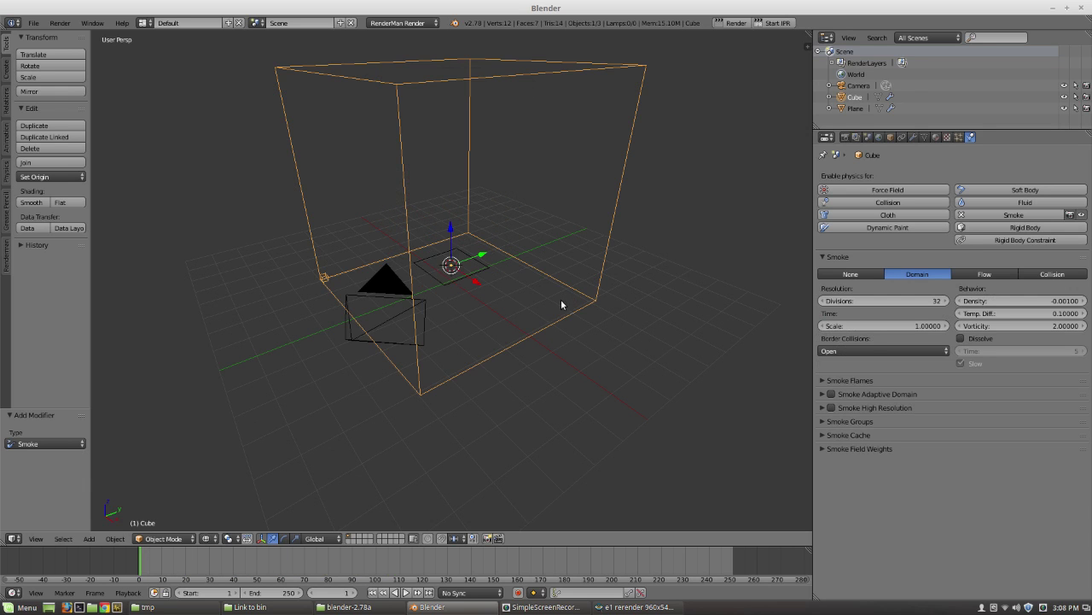
pyautogui.moveTo(514, 336); pyautogui.dragTo(479, 288, button='middle')
pyautogui.scroll(2, 479, 288)
pyautogui.scroll(-2, 503, 300)
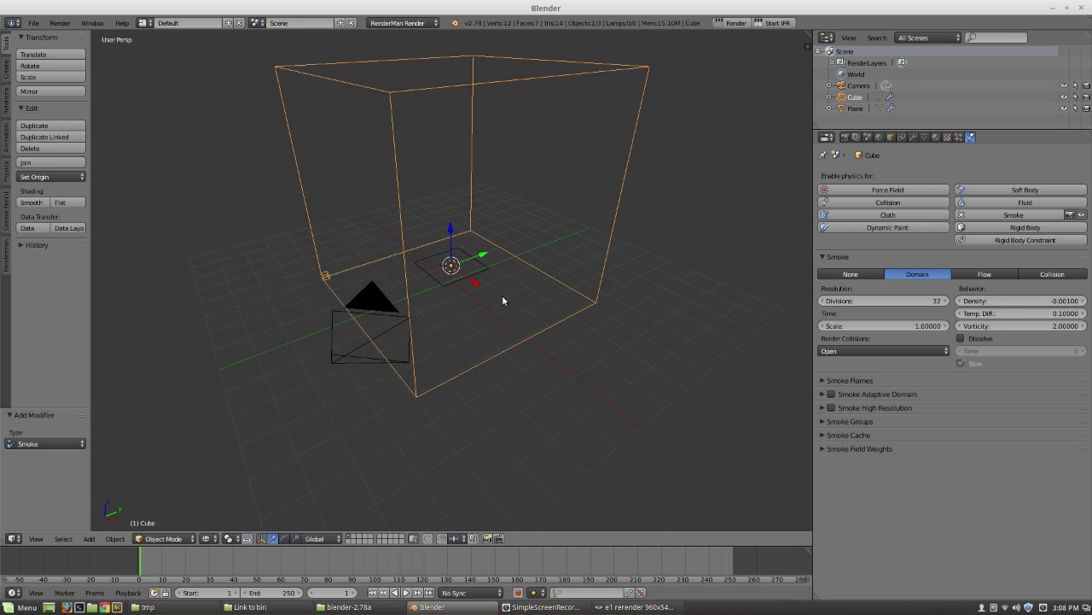
# Step: Add an area lamp and raise it along Z
pyautogui.hotkey('shift', 'a')
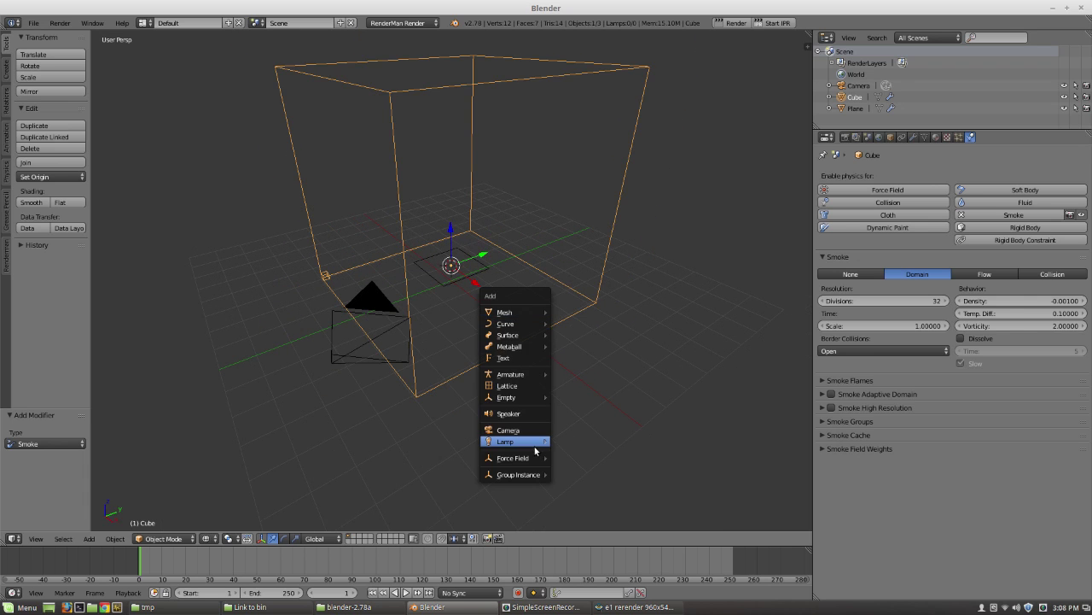
pyautogui.moveTo(538, 443)
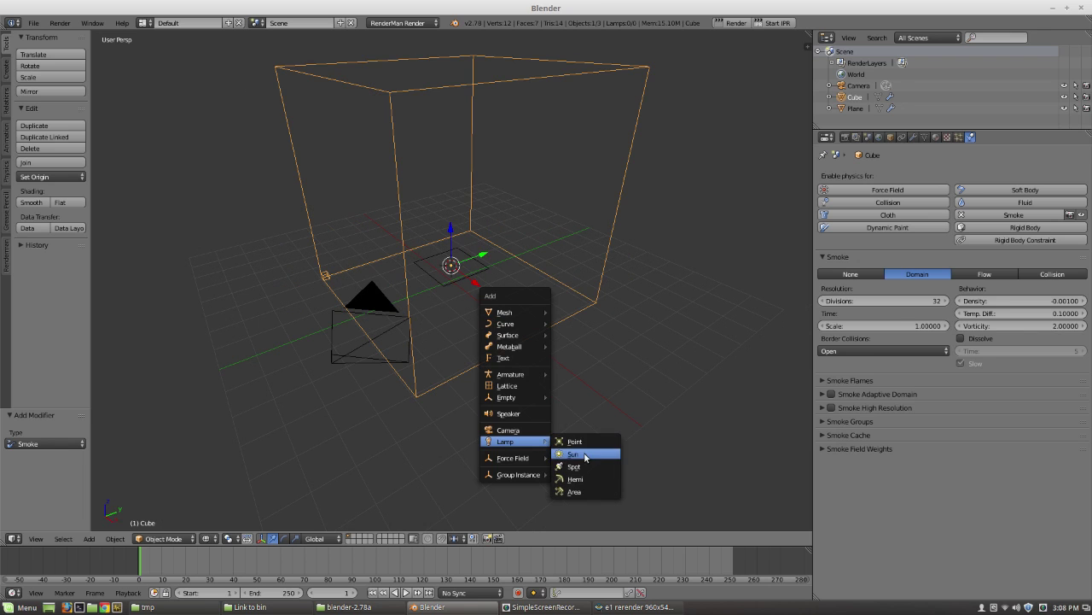
pyautogui.click(587, 492)
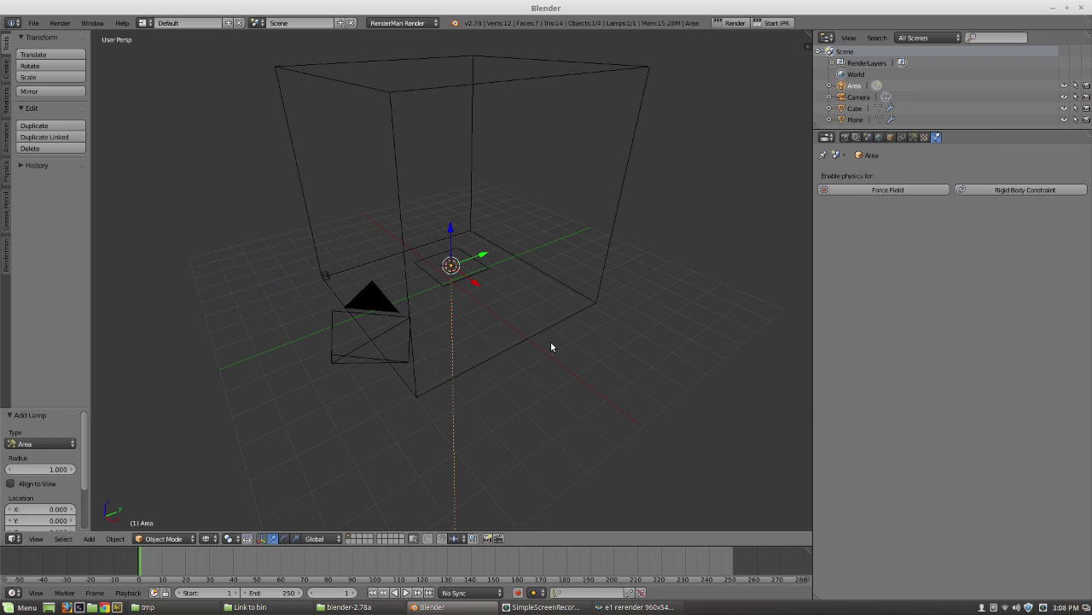
pyautogui.press('g')
pyautogui.press('z')
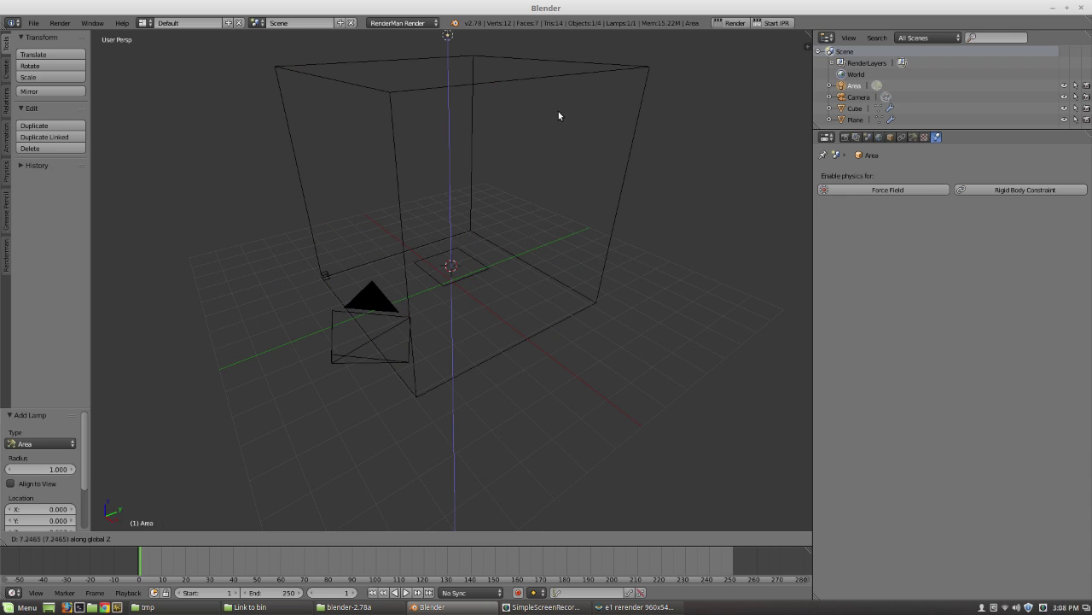
pyautogui.click(559, 115)
# Step: Move the lamp right of the domain and tilt it 48.839° toward it
pyautogui.press('KP_7')
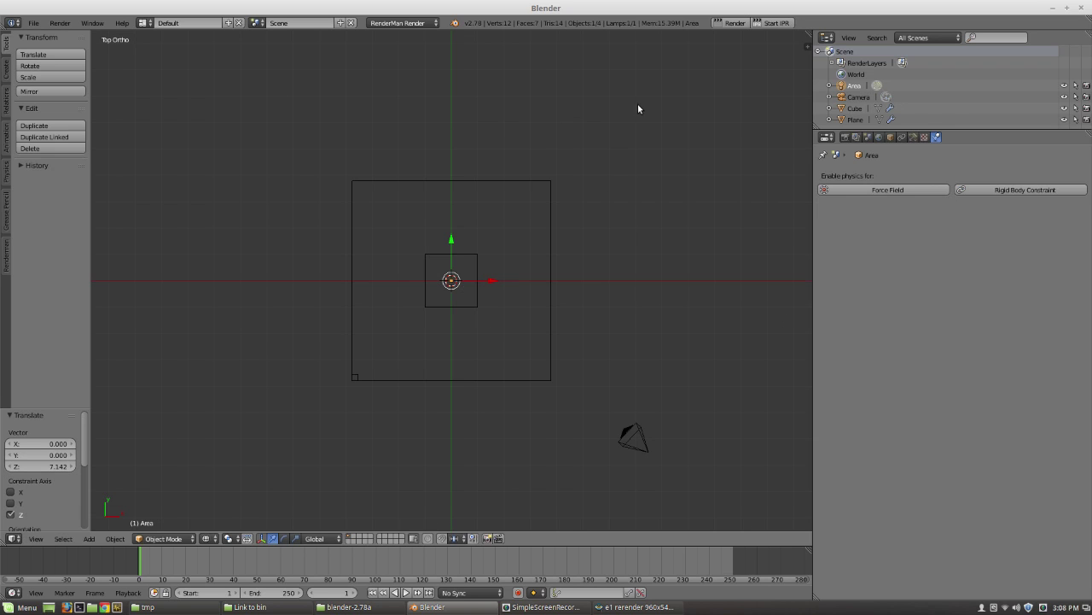
pyautogui.press('g')
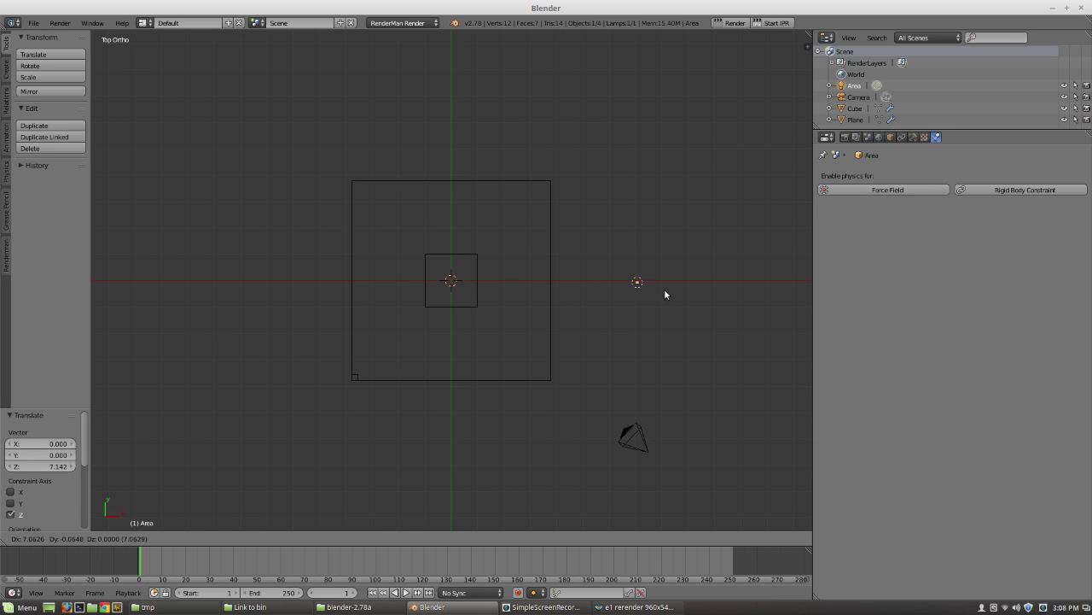
pyautogui.click(665, 291)
pyautogui.press('KP_1')
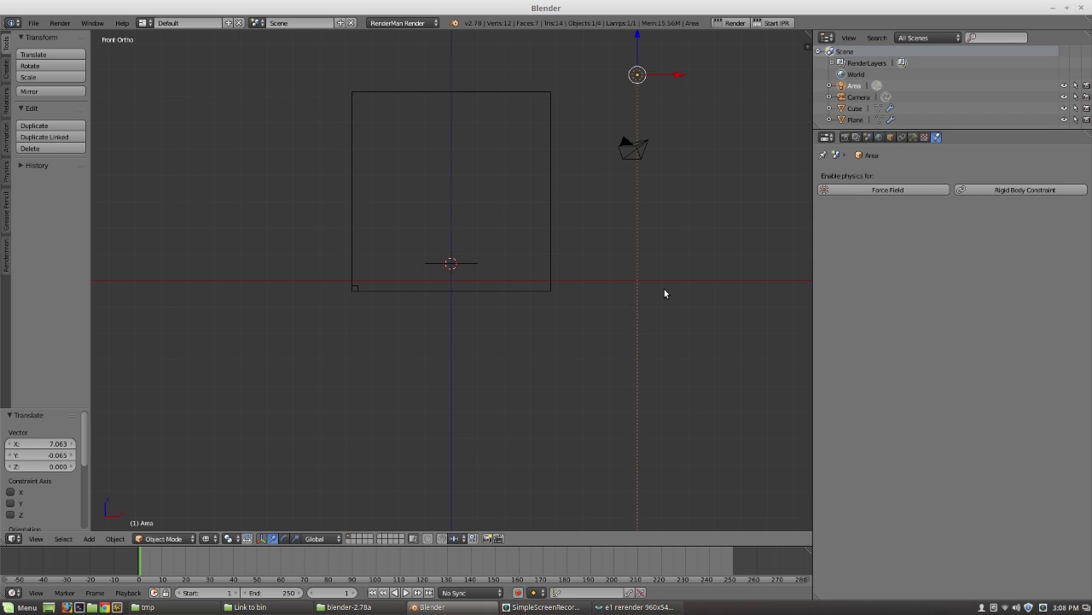
pyautogui.press('r')
pyautogui.click(439, 294)
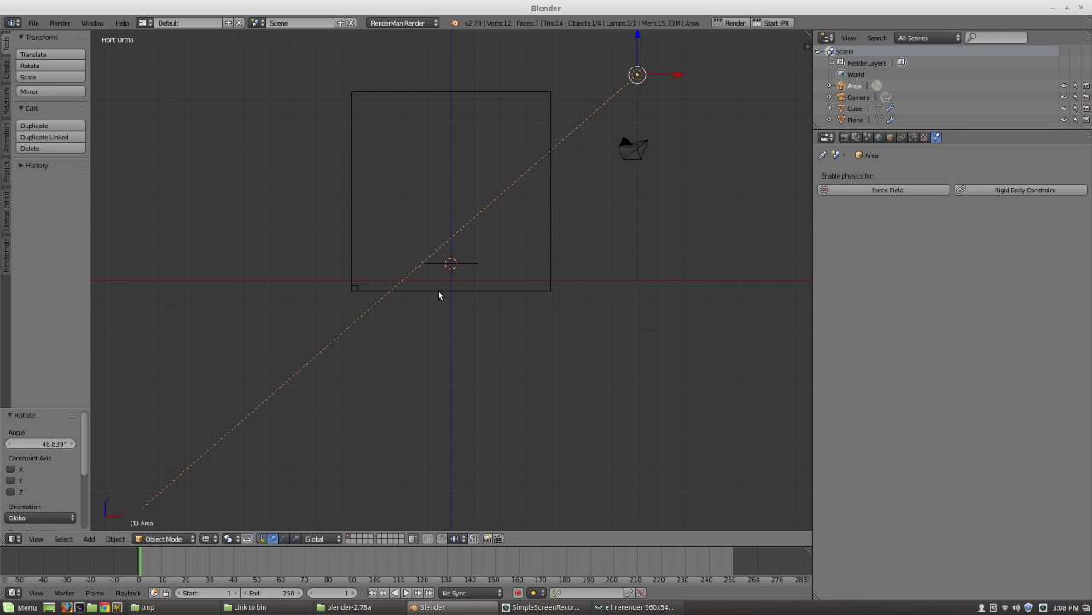
pyautogui.press('KP_3')
pyautogui.moveTo(394, 302); pyautogui.dragTo(451, 324, button='middle')
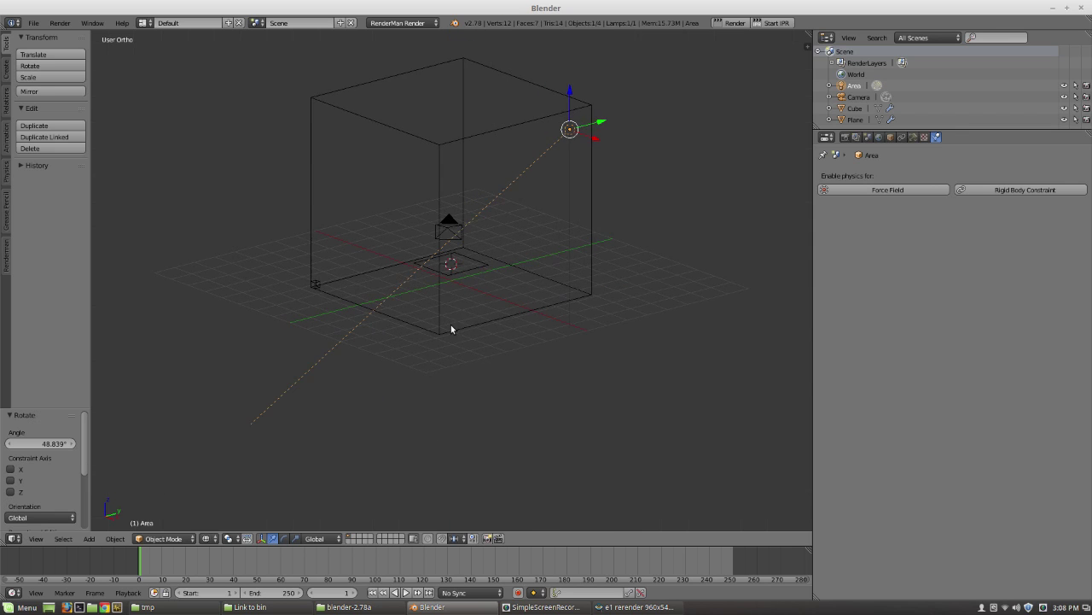
# Step: Add a RenderMan nodetree to the lamp, size it 3 by 3, and set exposure 5
pyautogui.click(914, 136)
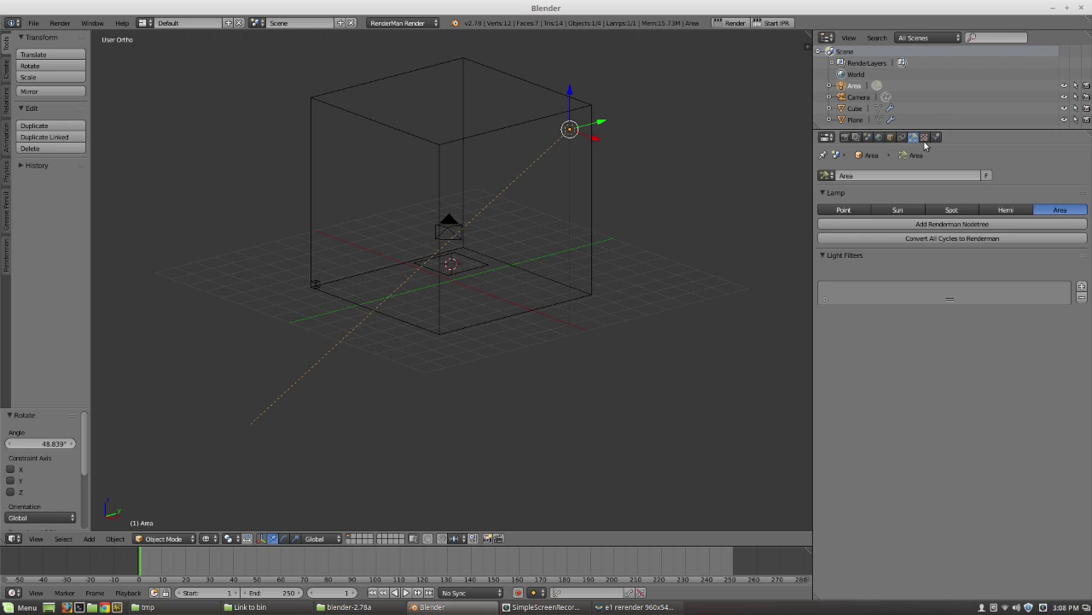
pyautogui.click(916, 224)
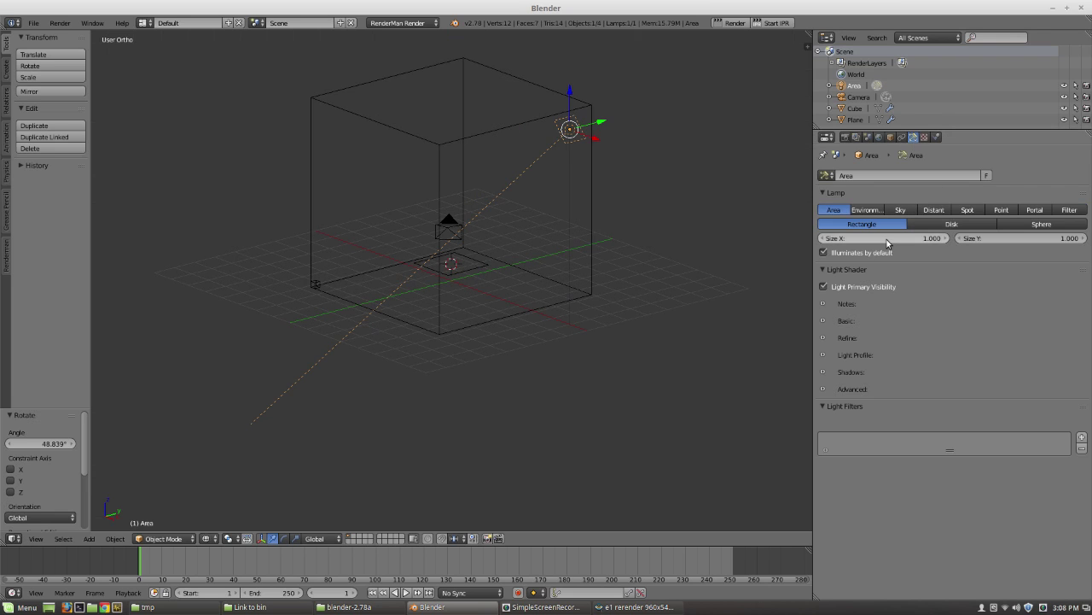
pyautogui.click(886, 238)
pyautogui.write('3')
pyautogui.press('Tab')
pyautogui.write('3')
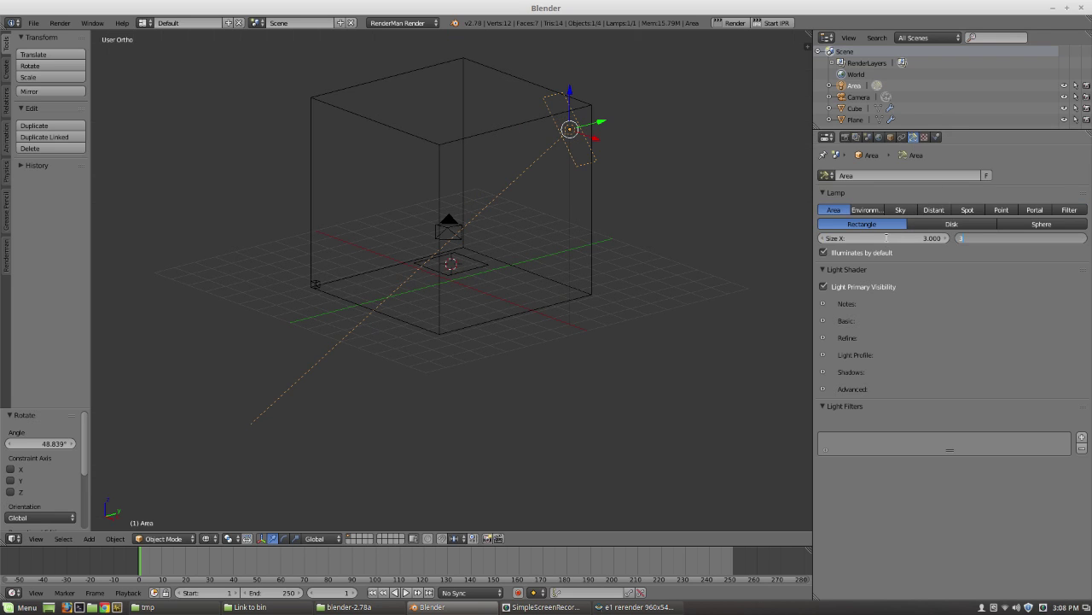
pyautogui.press('Return')
pyautogui.click(823, 320)
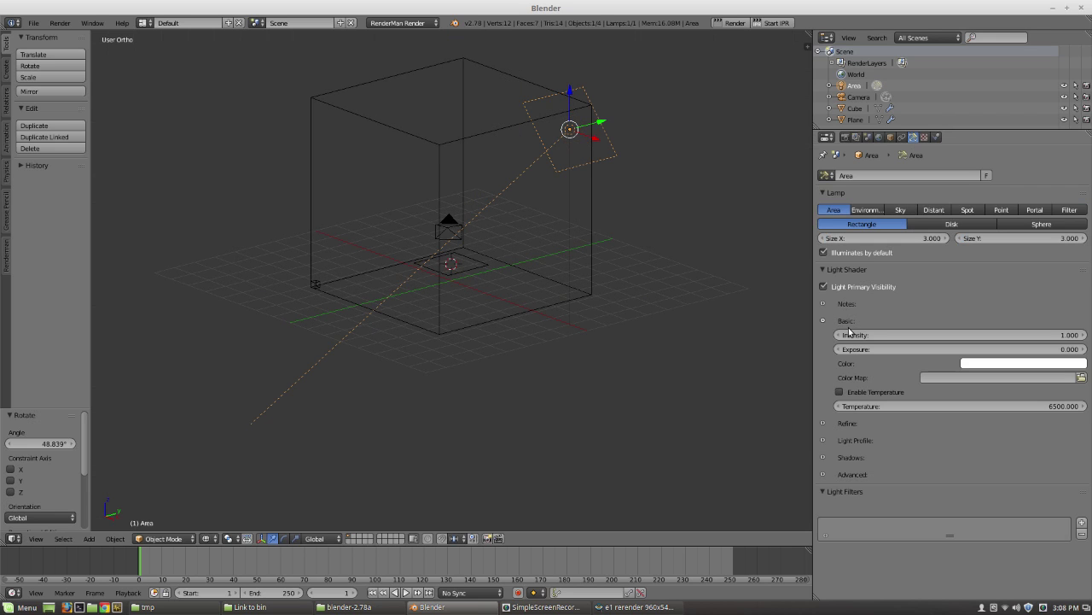
pyautogui.click(873, 349)
pyautogui.write('5')
pyautogui.press('Return')
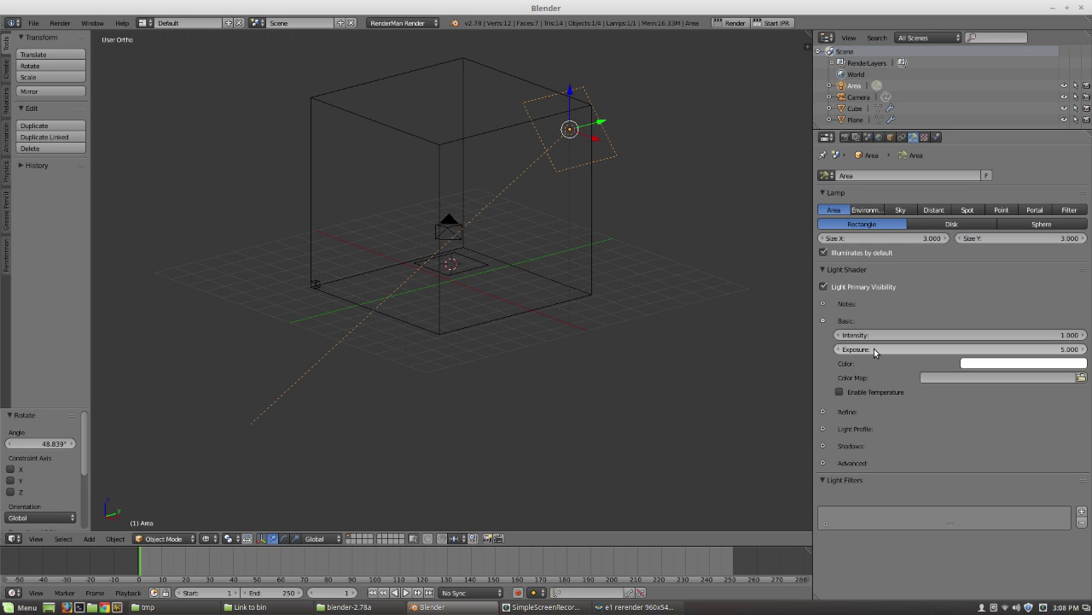
# Step: Raise the lamp 1.486 along Z, then select the plane
pyautogui.moveTo(576, 368); pyautogui.dragTo(563, 304, button='middle')
pyautogui.press('g')
pyautogui.press('z')
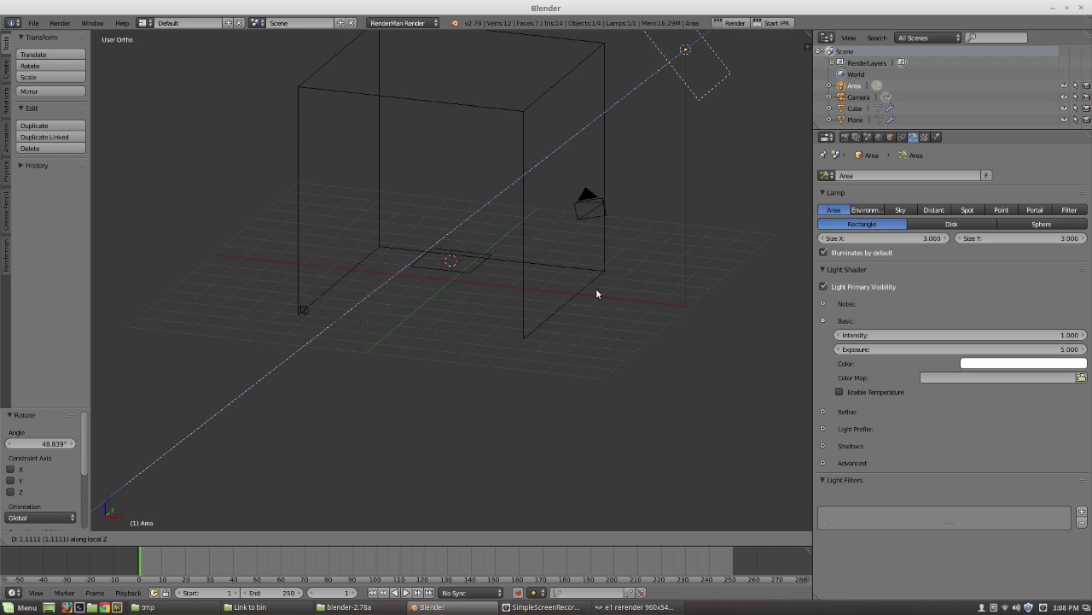
pyautogui.click(666, 258)
pyautogui.moveTo(683, 251); pyautogui.dragTo(619, 264, button='middle')
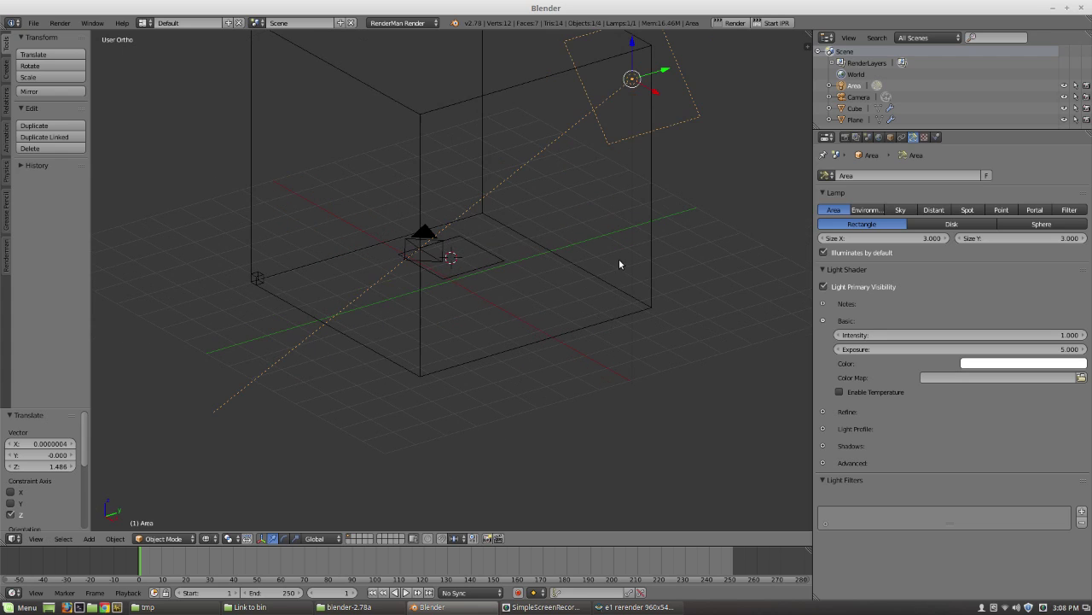
pyautogui.rightClick(485, 273)
pyautogui.moveTo(483, 268); pyautogui.dragTo(510, 261, button='middle')
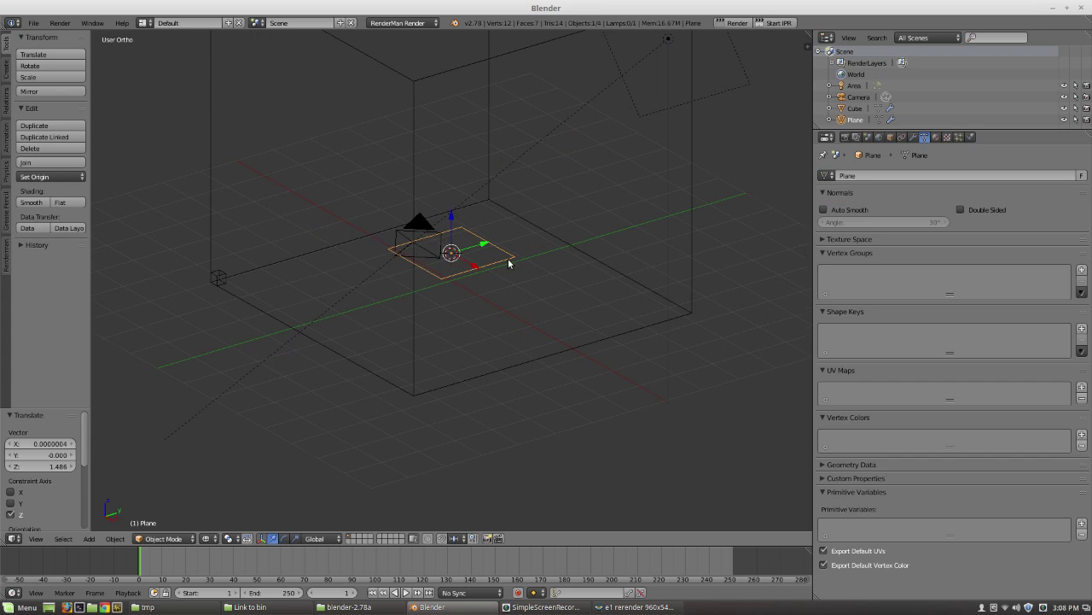
# Step: Select the cube domain and turn on its adaptive domain option
pyautogui.click(971, 137)
pyautogui.rightClick(692, 152)
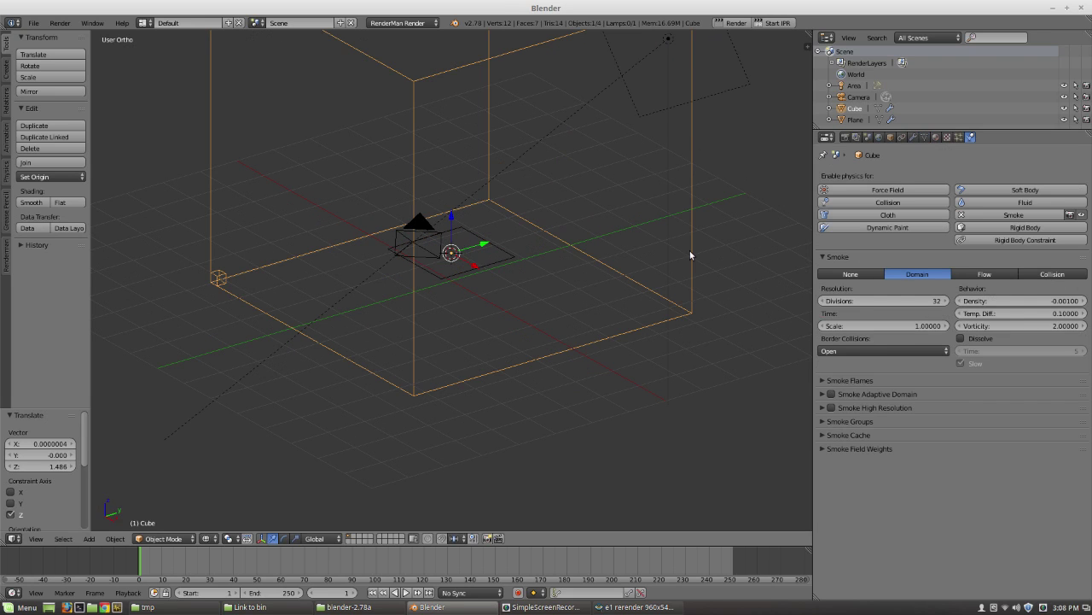
pyautogui.click(833, 394)
pyautogui.moveTo(543, 358); pyautogui.dragTo(540, 355, button='middle')
pyautogui.scroll(1, 542, 355)
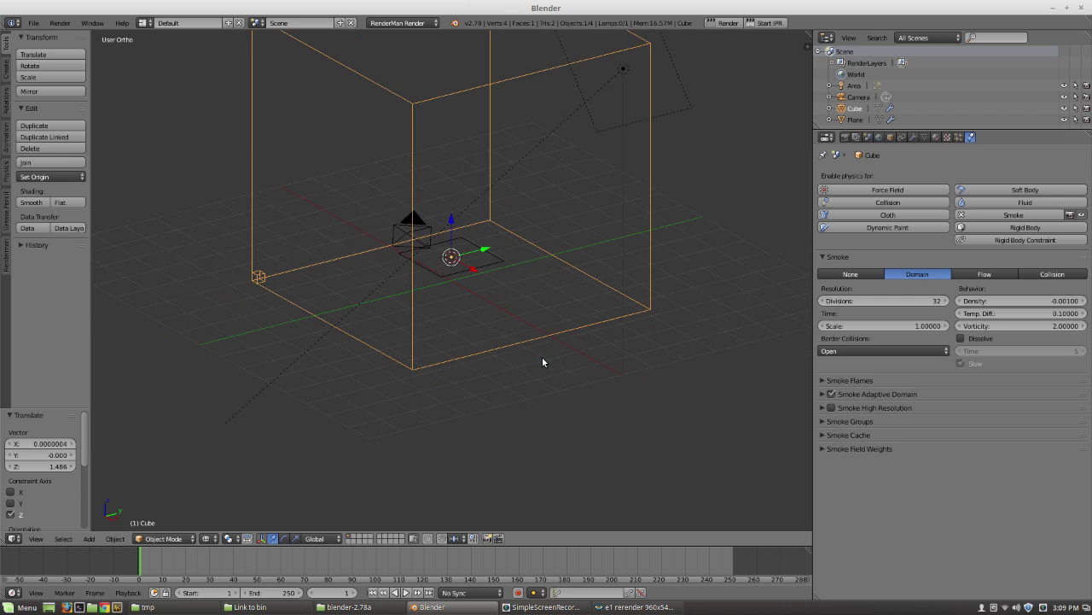
pyautogui.press('KP_5')
pyautogui.scroll(-3, 539, 355)
pyautogui.moveTo(535, 352); pyautogui.dragTo(528, 323, button='middle')
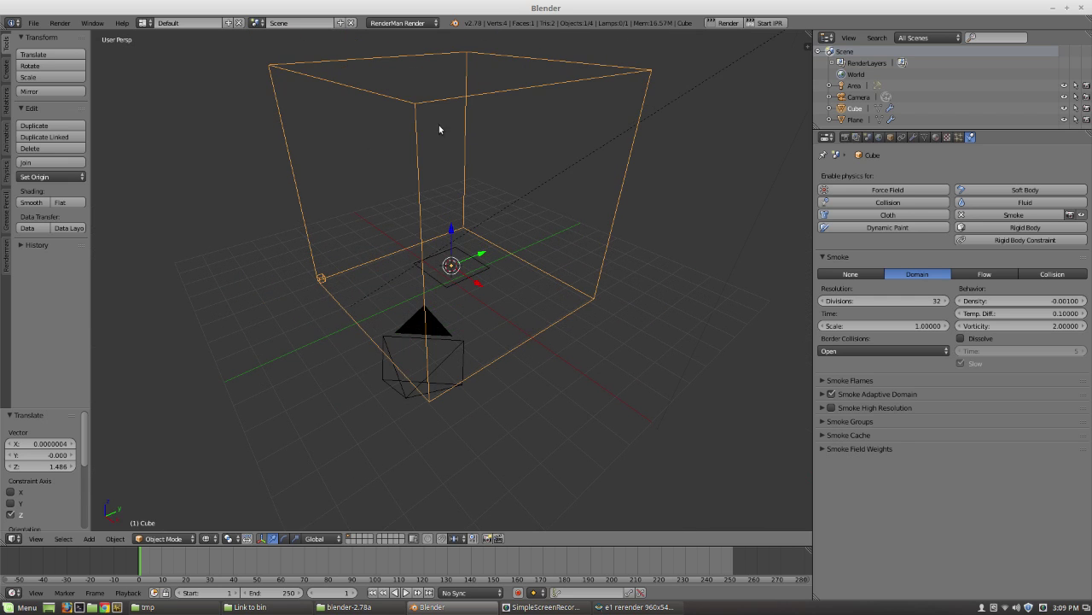
# Step: Toggle Smoke High Resolution on and off, previewing the smoke playback
pyautogui.click(820, 407)
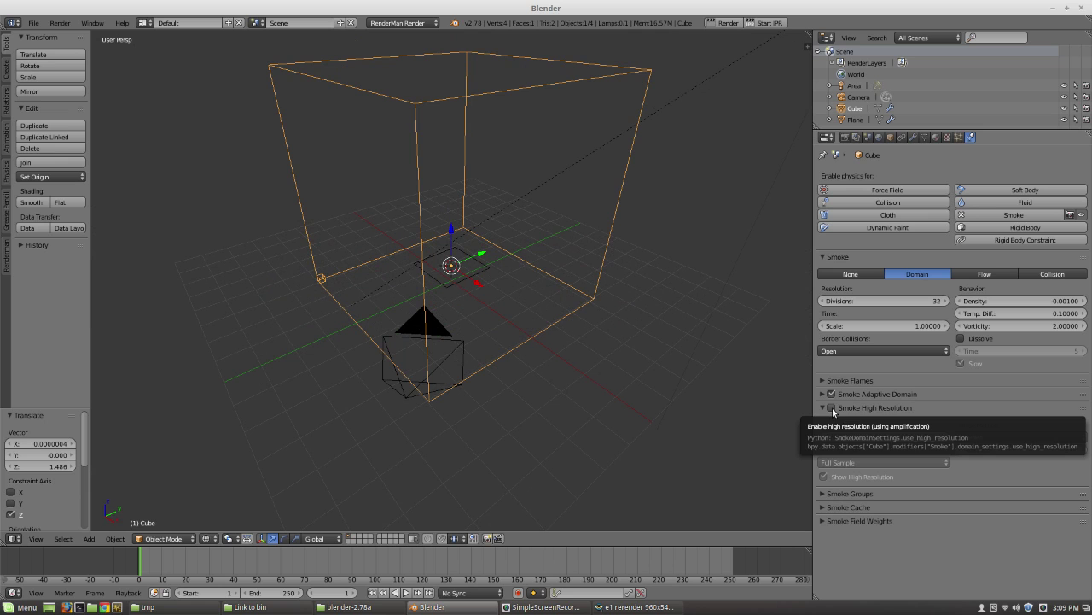
pyautogui.click(832, 407)
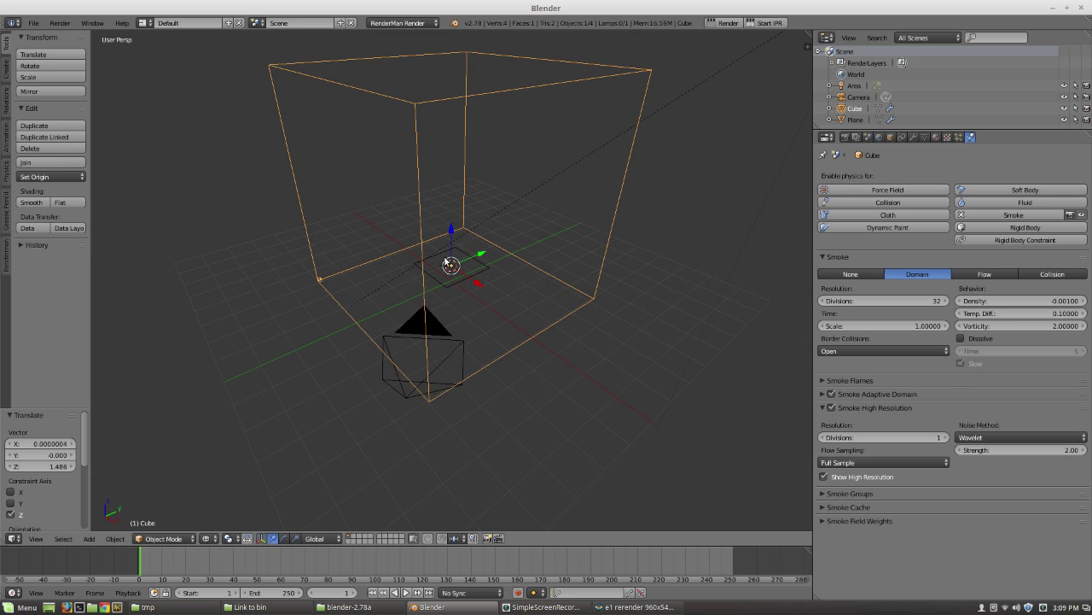
pyautogui.click(830, 408)
pyautogui.hotkey('alt', 'a')
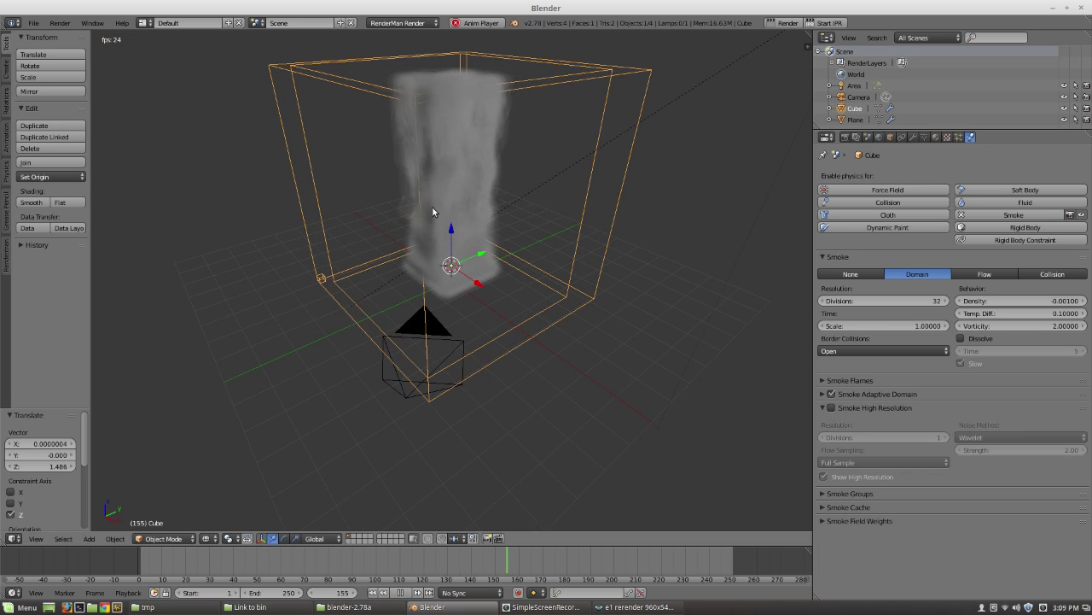
pyautogui.press('Escape')
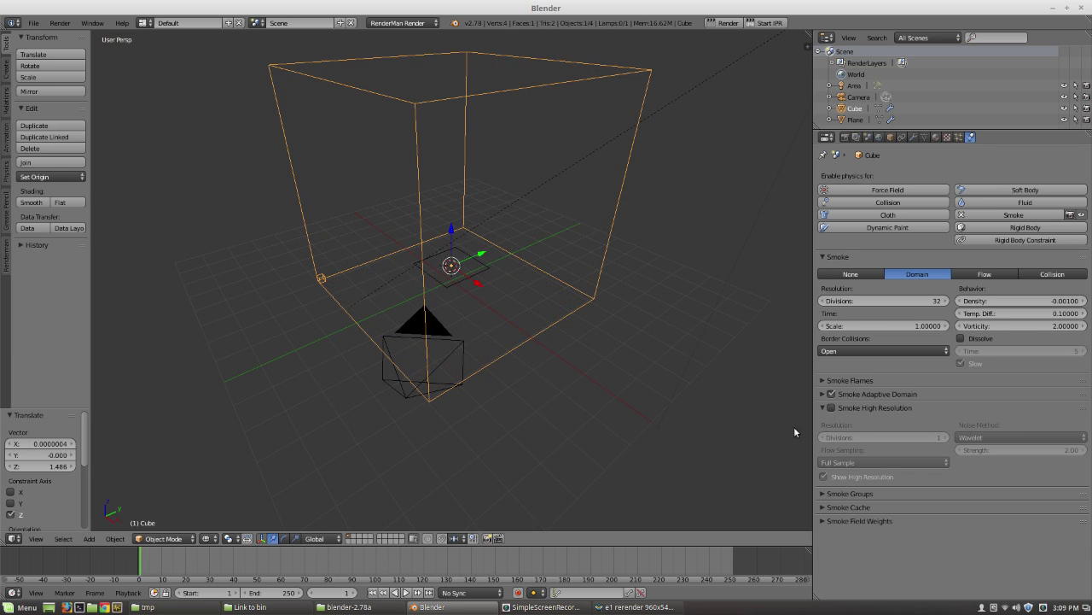
# Step: Leave Smoke High Resolution enabled at 1 division and expand Smoke Cache
pyautogui.click(831, 407)
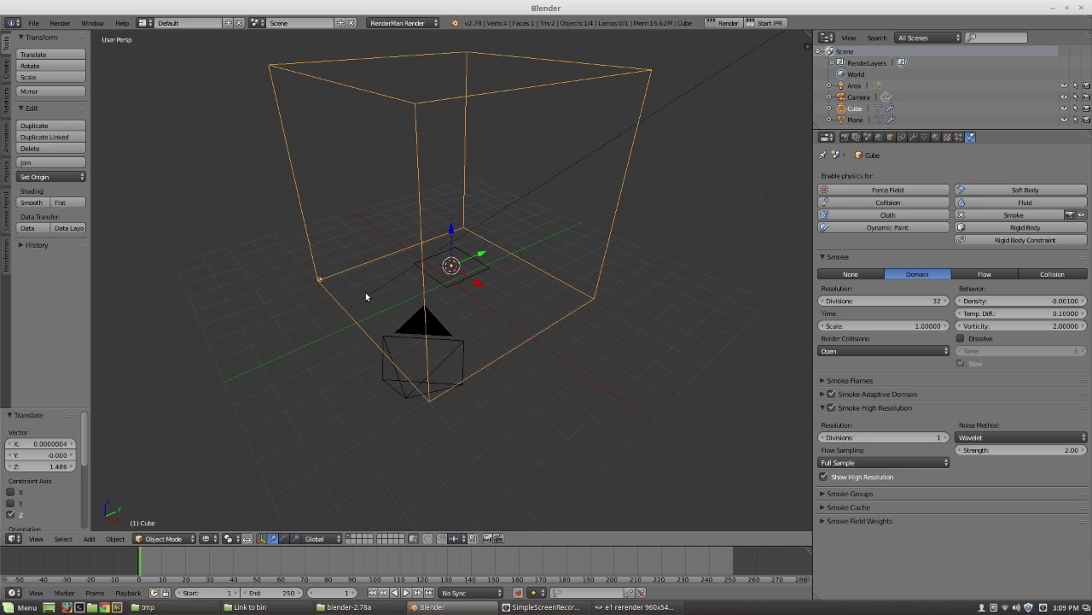
pyautogui.scroll(4, 328, 284)
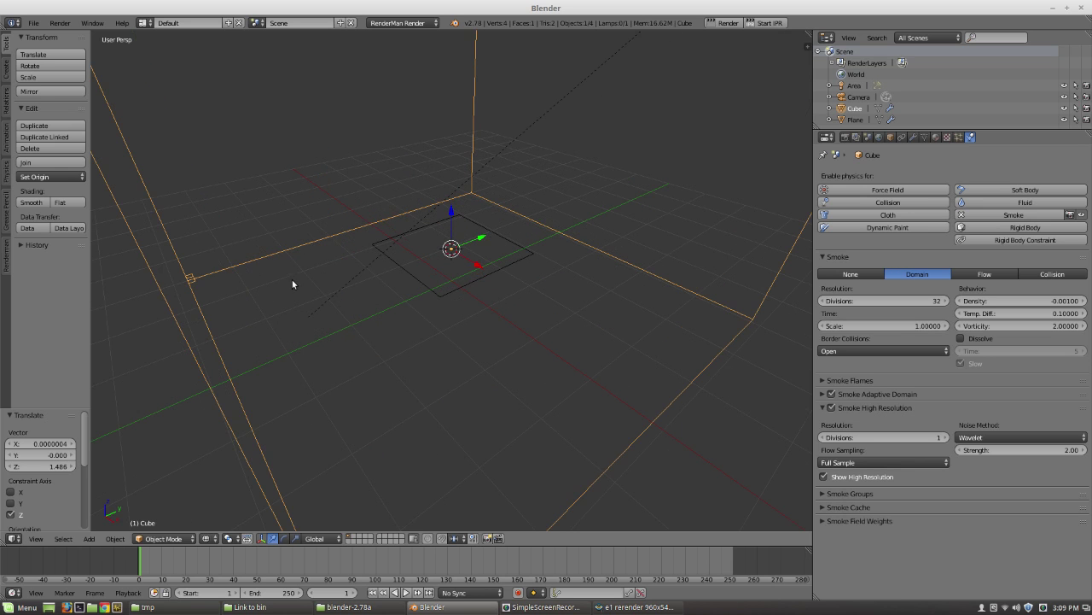
pyautogui.keyDown('shift'); pyautogui.moveTo(283, 268); pyautogui.dragTo(372, 297, button='middle'); pyautogui.keyUp('shift')
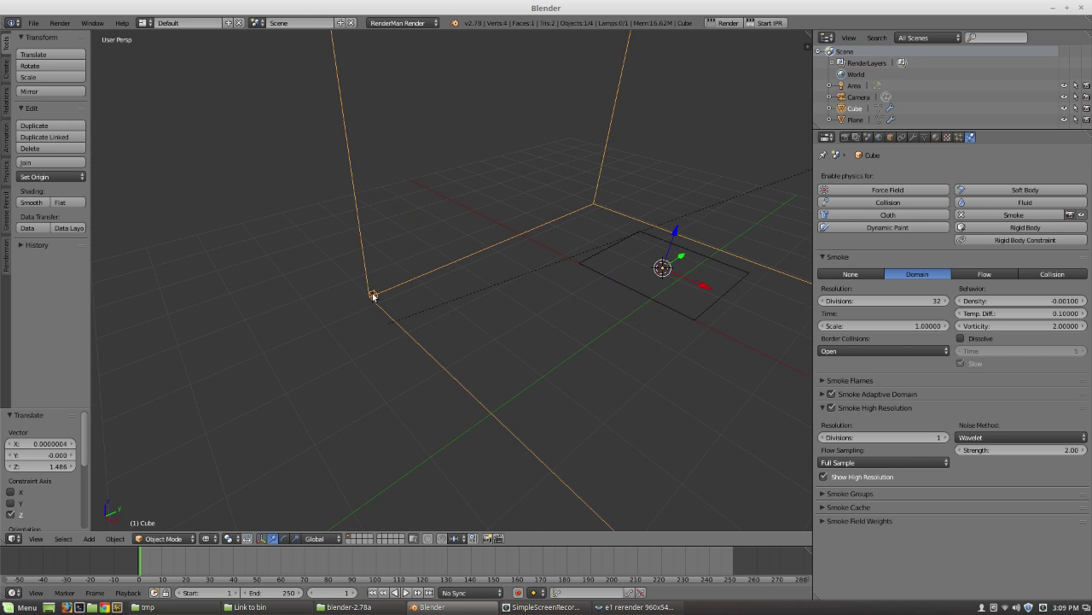
pyautogui.click(831, 408)
pyautogui.click(830, 408)
pyautogui.moveTo(624, 417); pyautogui.dragTo(611, 414, button='middle')
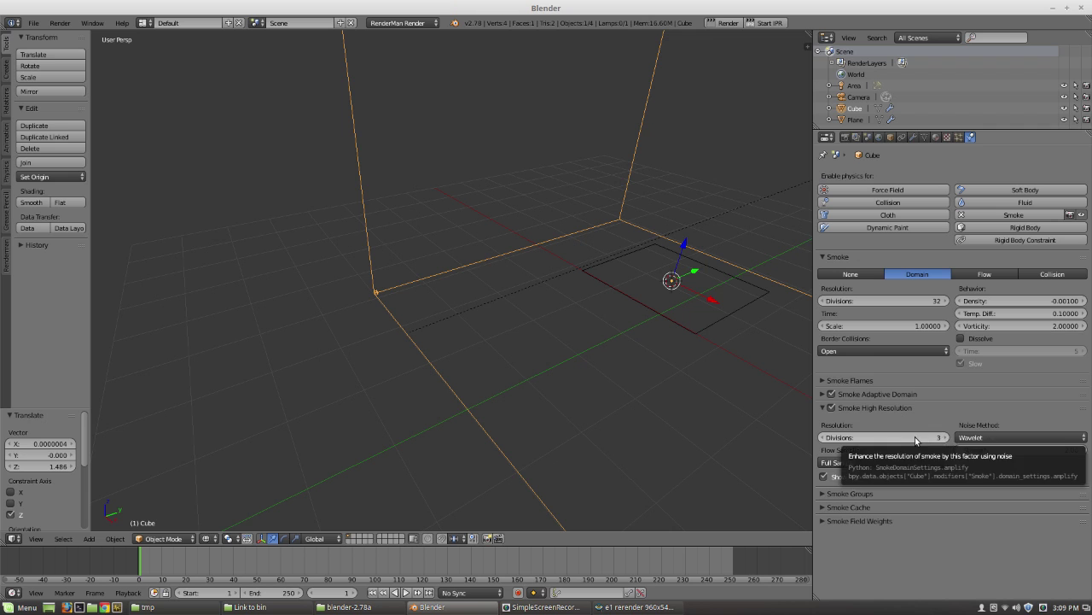
pyautogui.moveTo(921, 440); pyautogui.dragTo(922, 441)
pyautogui.moveTo(620, 369); pyautogui.dragTo(518, 384, button='middle')
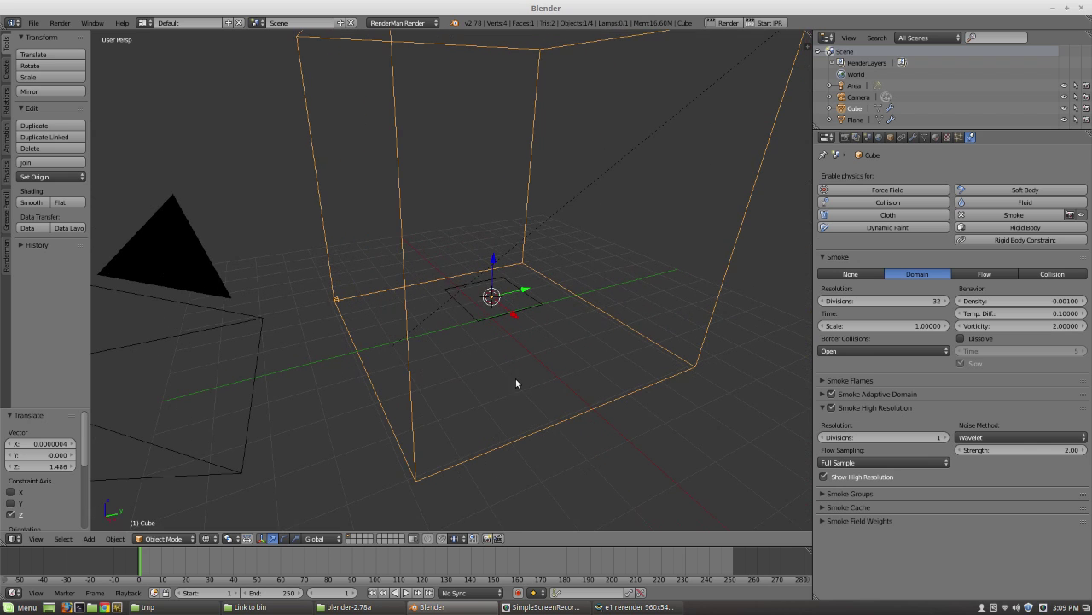
pyautogui.click(824, 507)
pyautogui.scroll(-3, 940, 516)
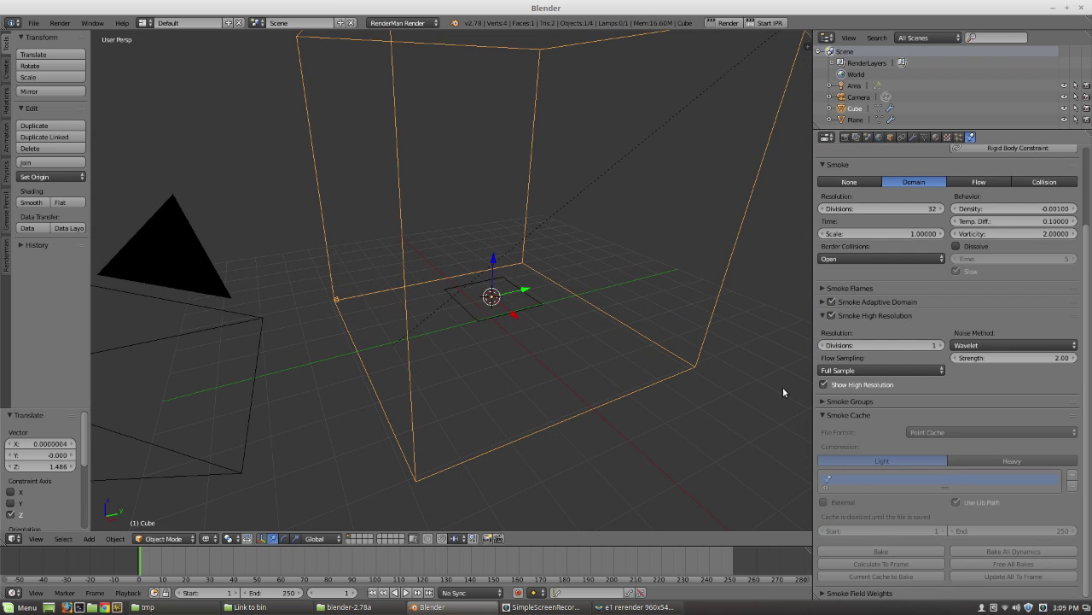
# Step: Save with Ctrl+S, overwriting untitled.blend in the Renderman smoke folder
pyautogui.hotkey('ctrl', 's')
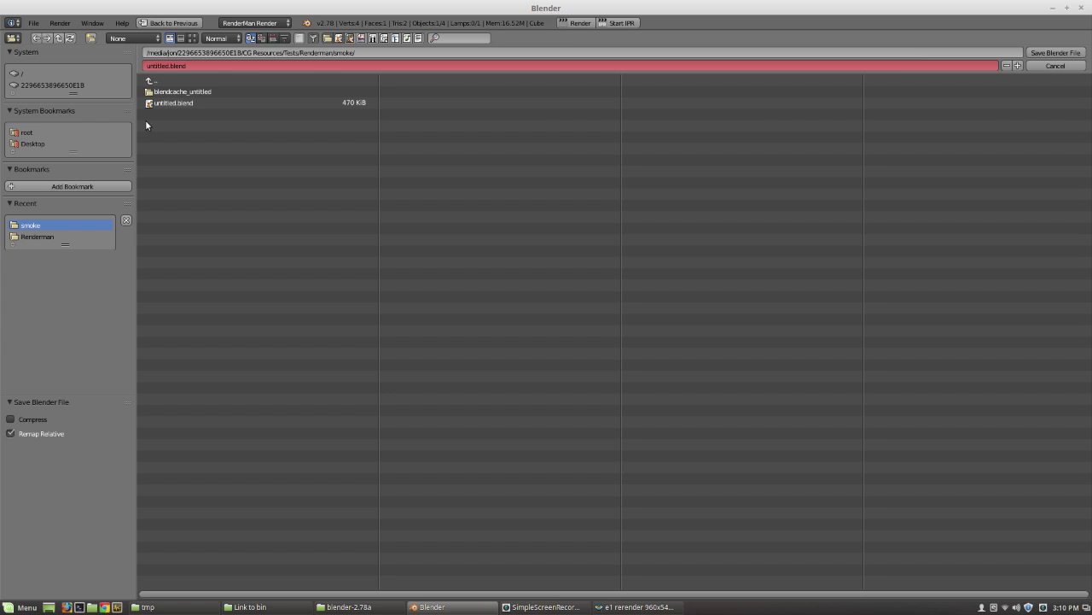
pyautogui.doubleClick(173, 103)
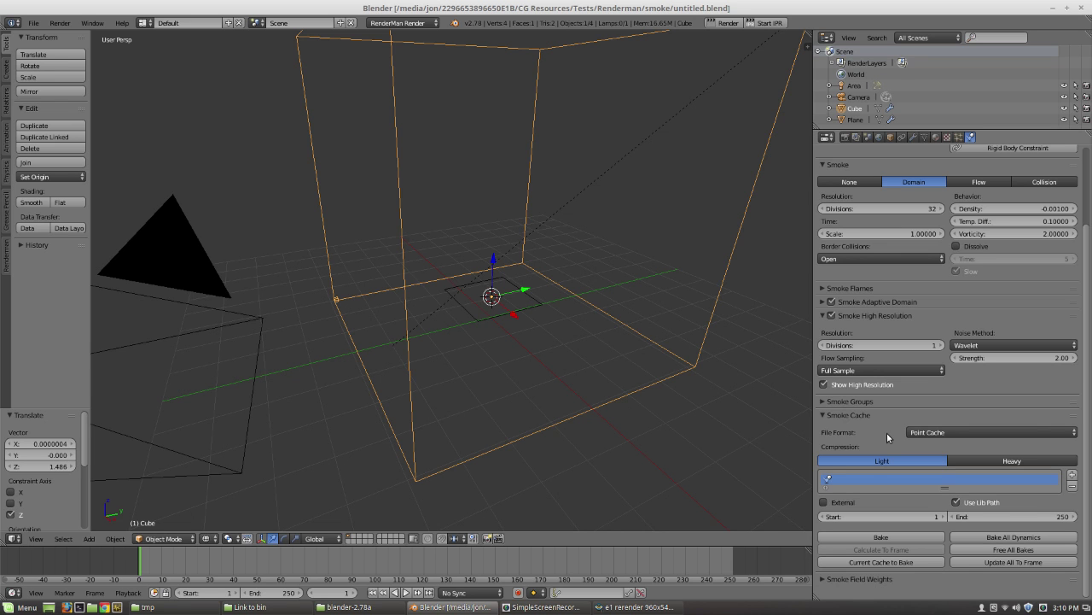
# Step: Set the smoke cache file format to OpenVDB
pyautogui.click(960, 431)
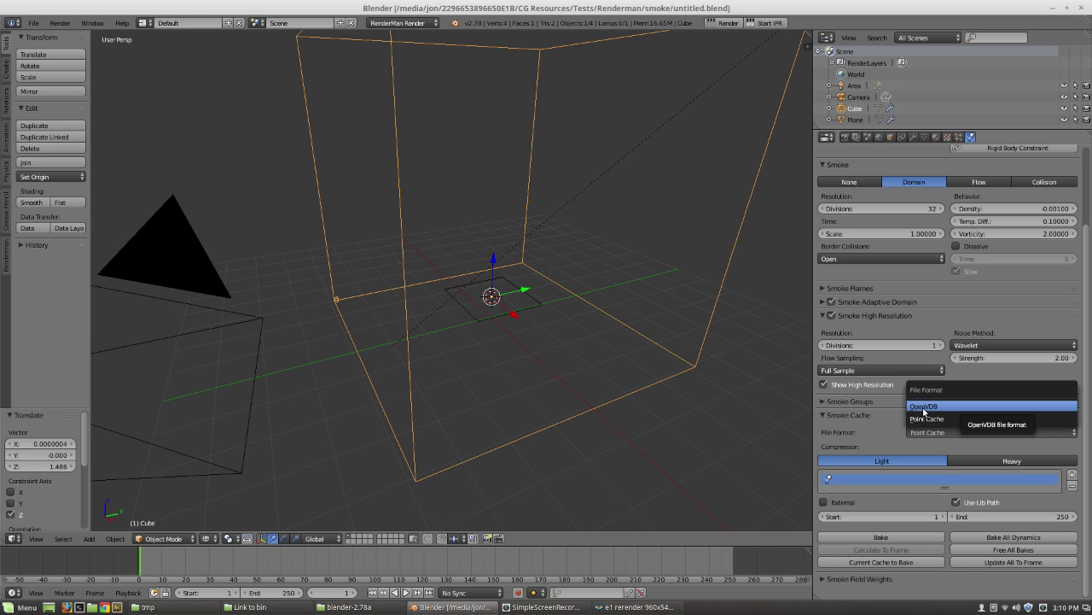
pyautogui.click(844, 415)
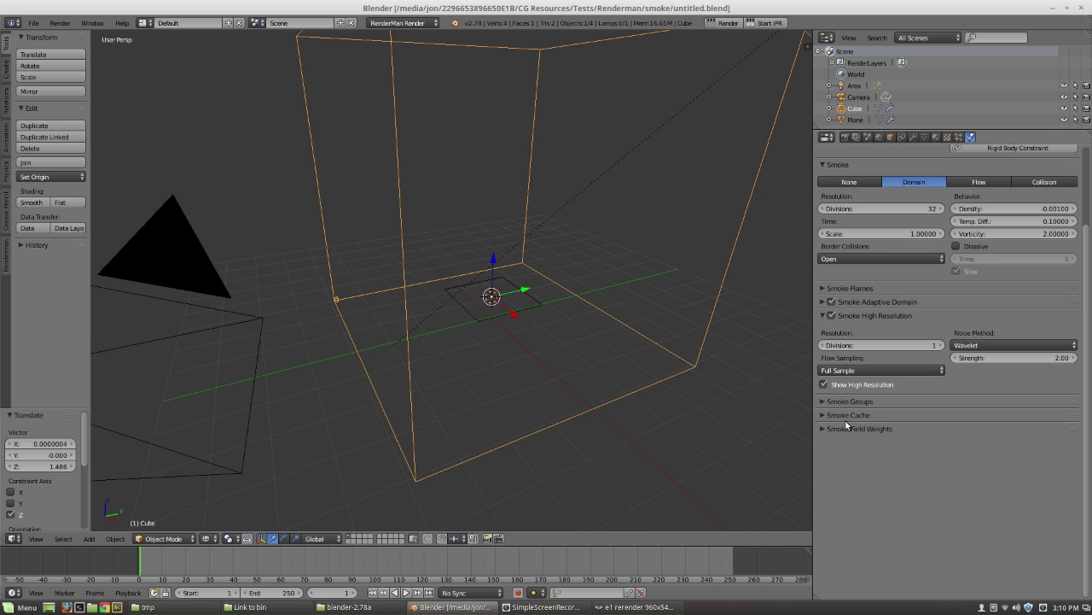
pyautogui.click(845, 416)
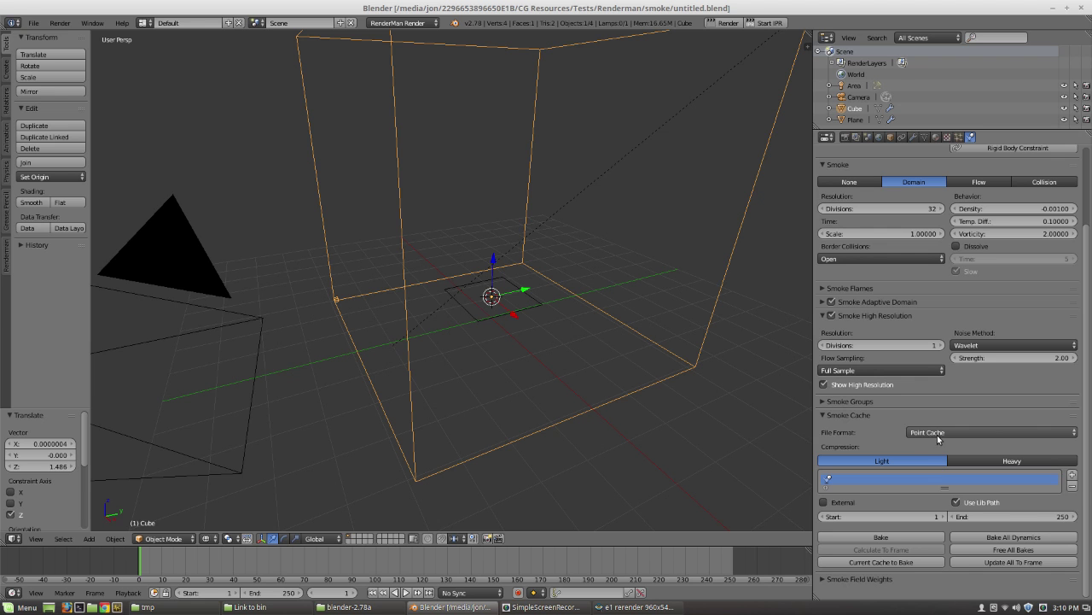
pyautogui.click(926, 433)
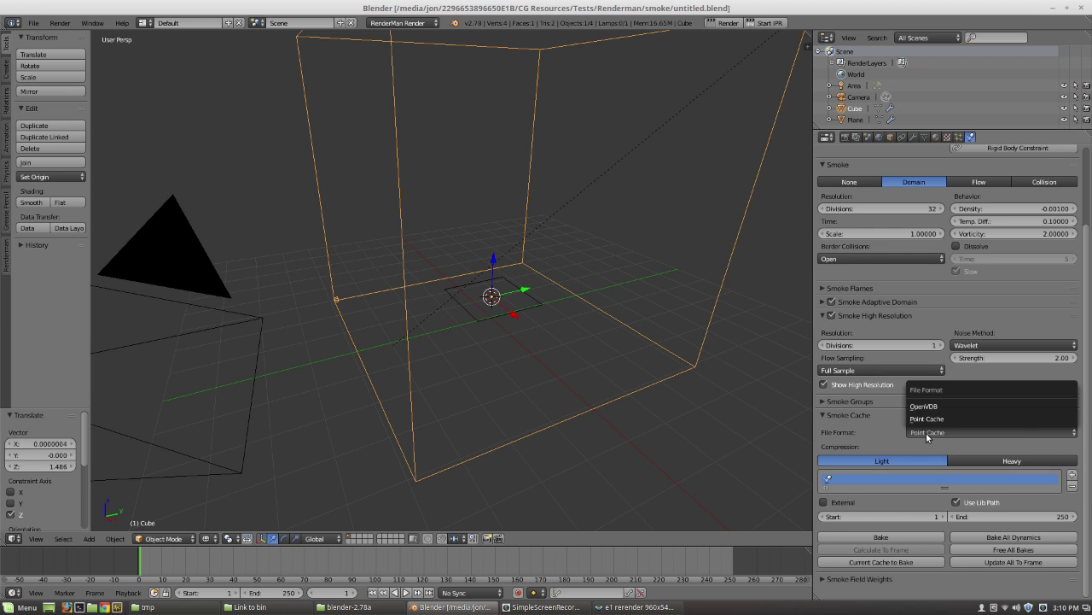
pyautogui.click(925, 403)
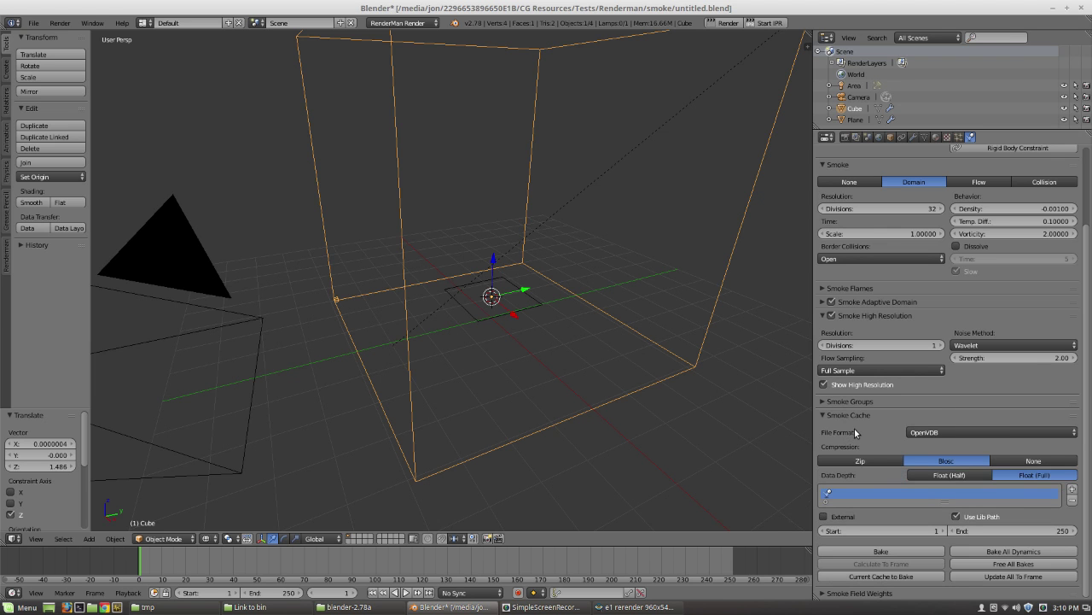
# Step: Set the cache end frame to 72 and bake all dynamics
pyautogui.click(1013, 530)
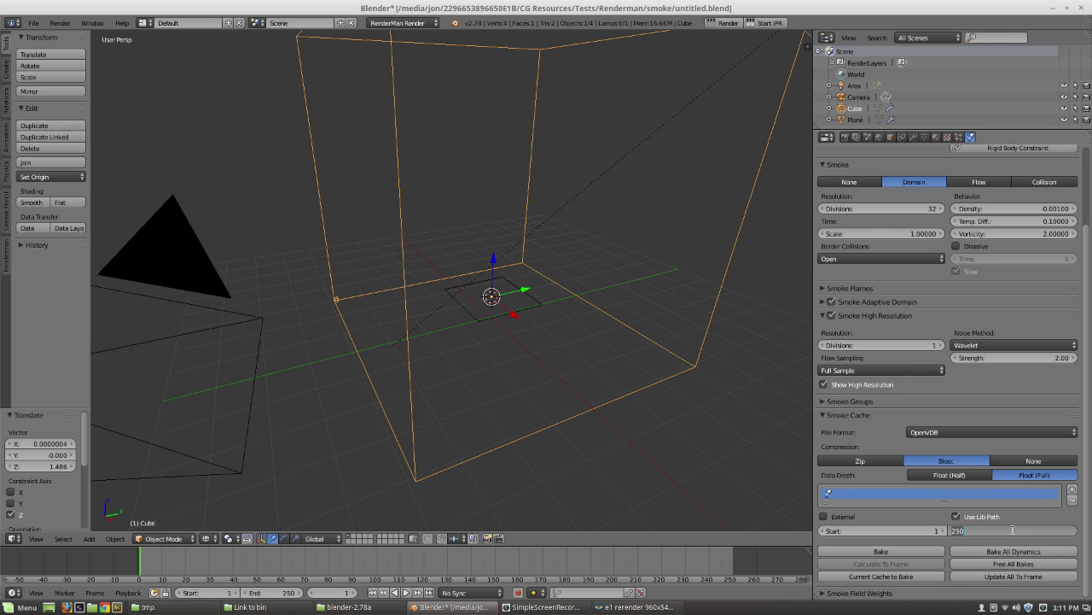
pyautogui.write('72')
pyautogui.press('Return')
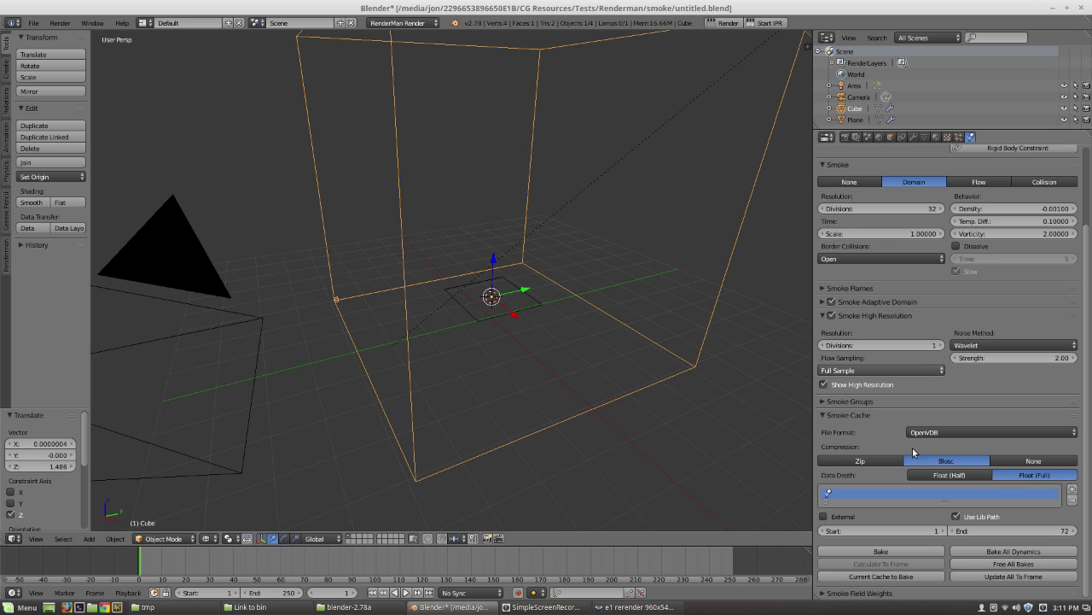
pyautogui.click(1014, 551)
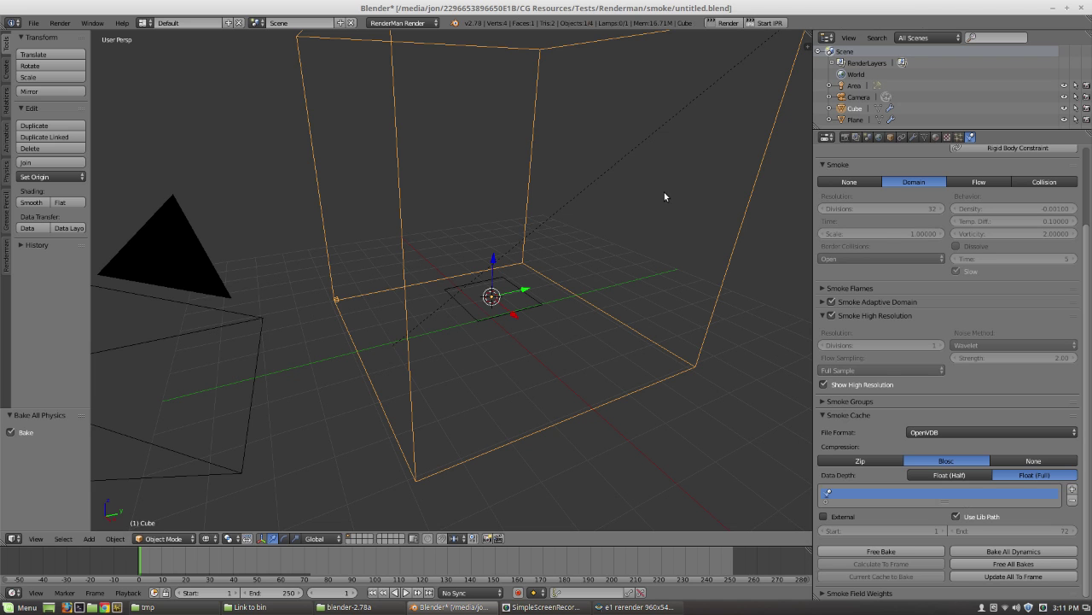
# Step: Save over the file, then play back the baked smoke animation
pyautogui.hotkey('ctrl', 's')
pyautogui.click(625, 211)
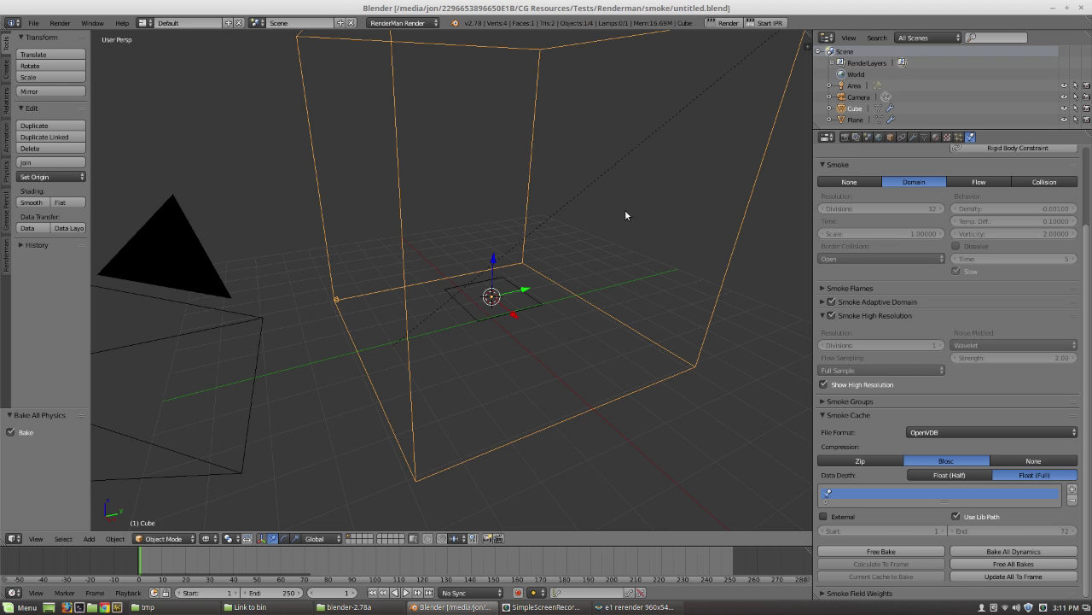
pyautogui.press('KP_6')
pyautogui.press('KP_4')
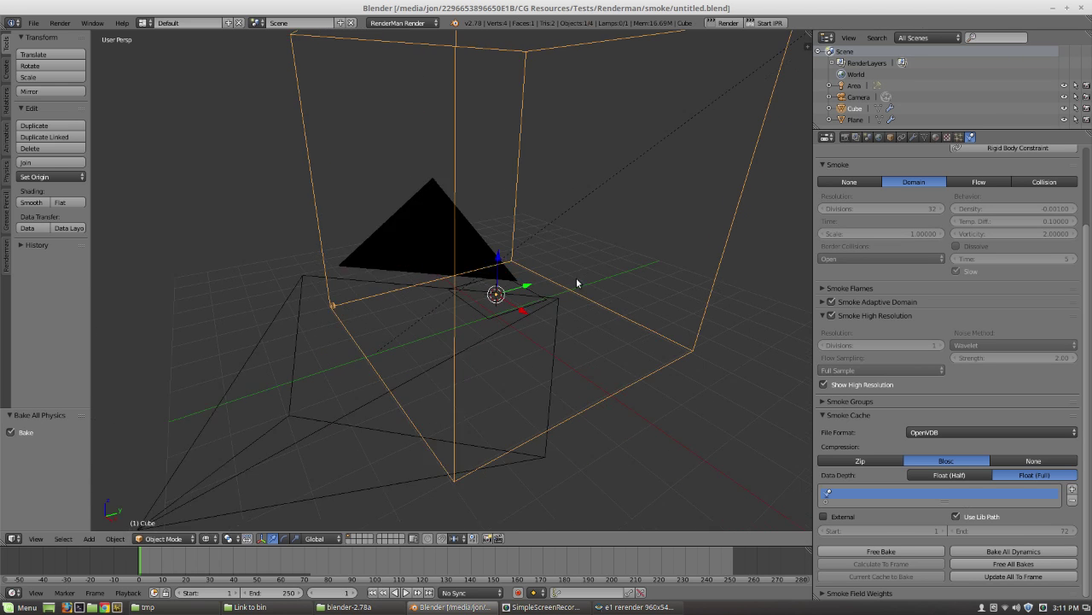
pyautogui.hotkey('alt', 'a')
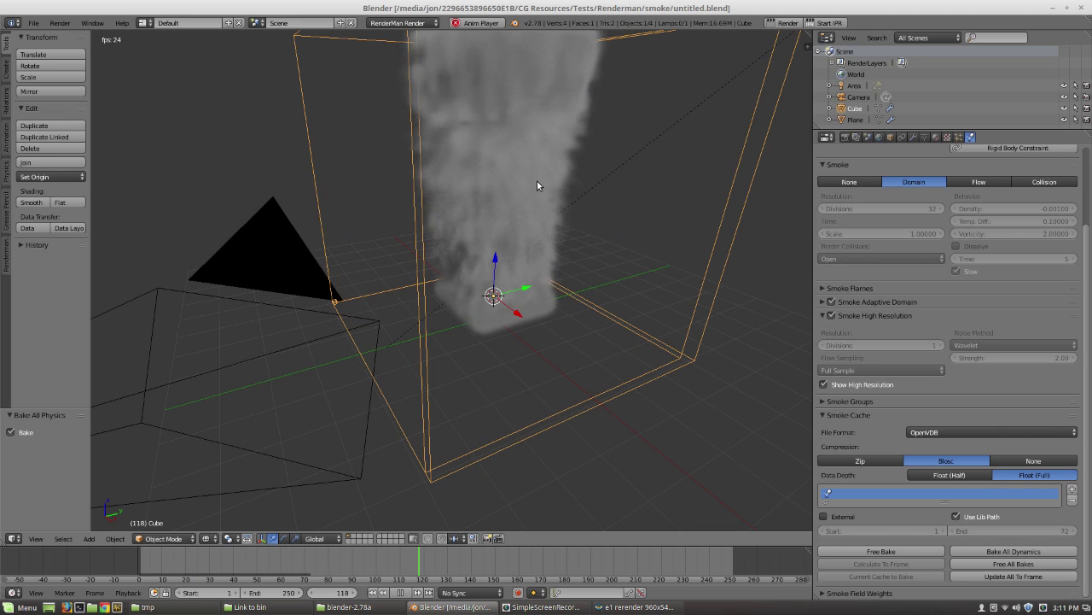
pyautogui.press('Escape')
# Step: Set the scene's end frame to 72
pyautogui.click(311, 555)
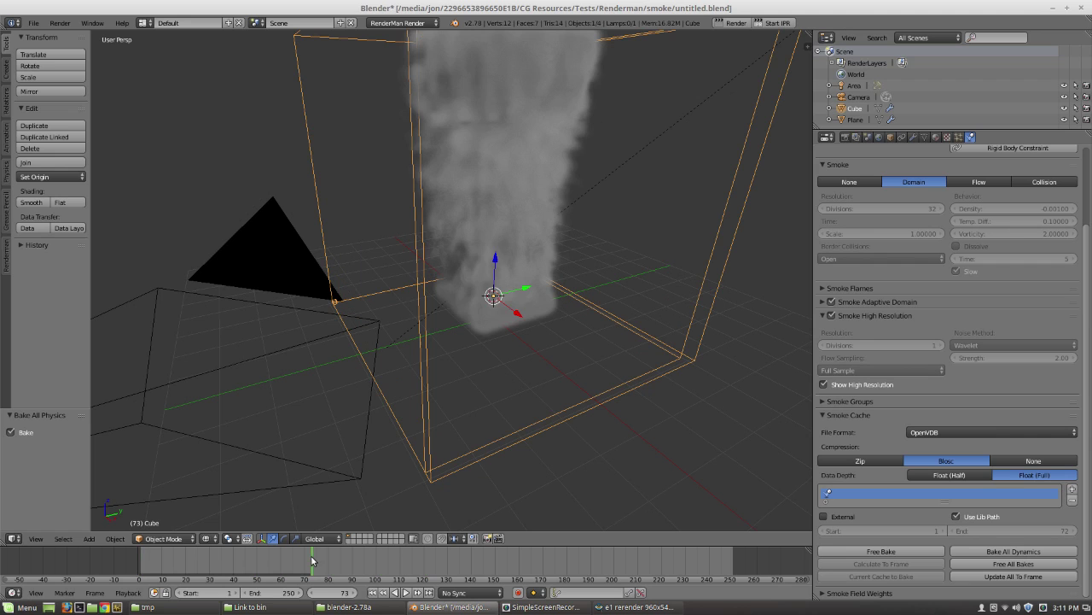
pyautogui.click(278, 592)
pyautogui.press('BackSpace')
pyautogui.write('72')
pyautogui.press('Return')
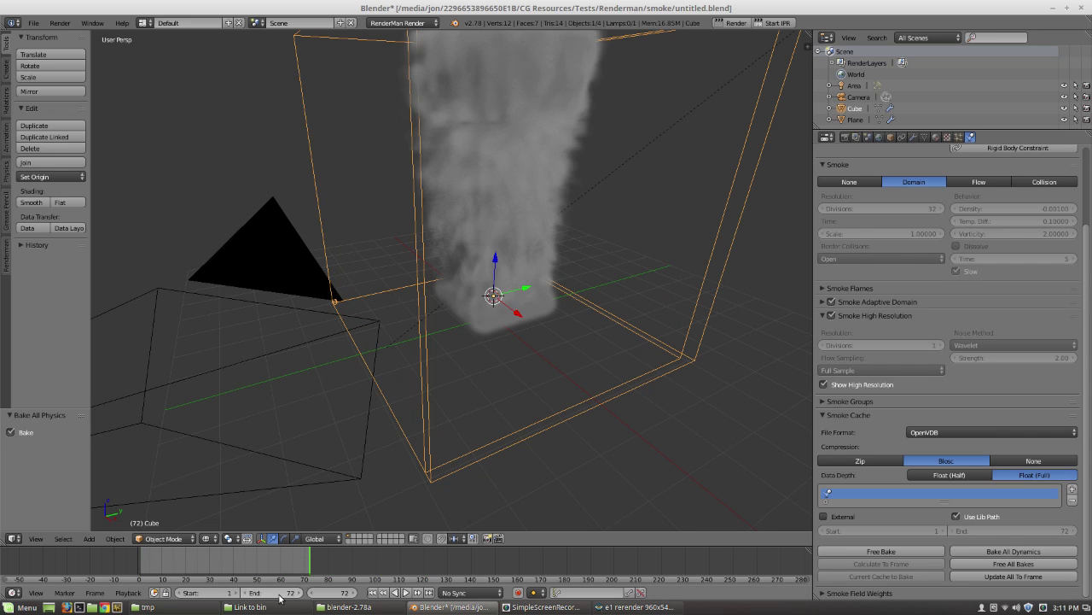
# Step: Replay the shortened range and scrub back to frame 63
pyautogui.hotkey('alt', 'a')
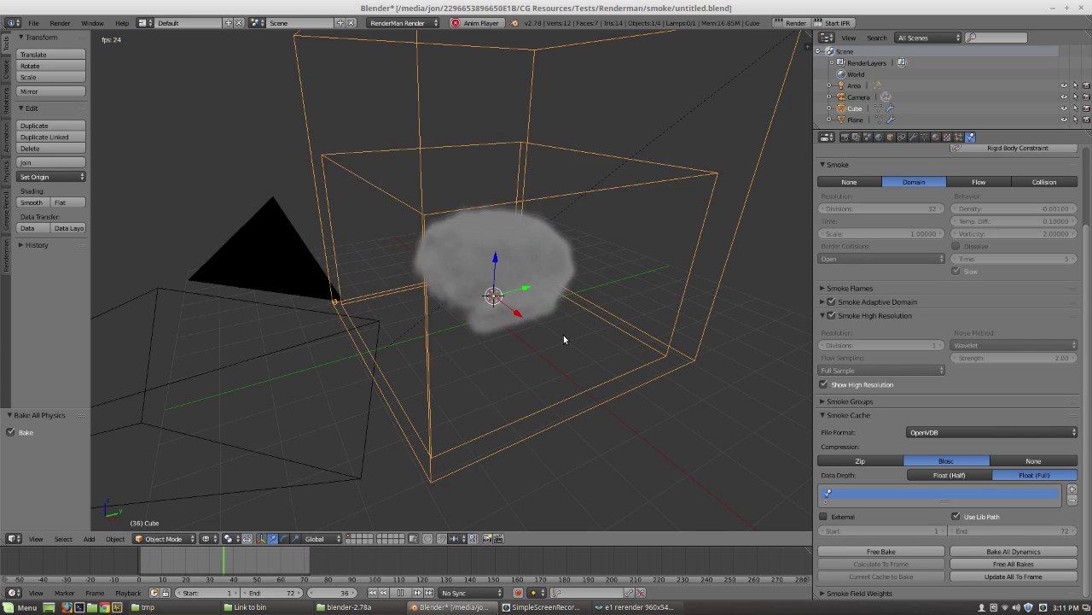
pyautogui.hotkey('alt', 'a')
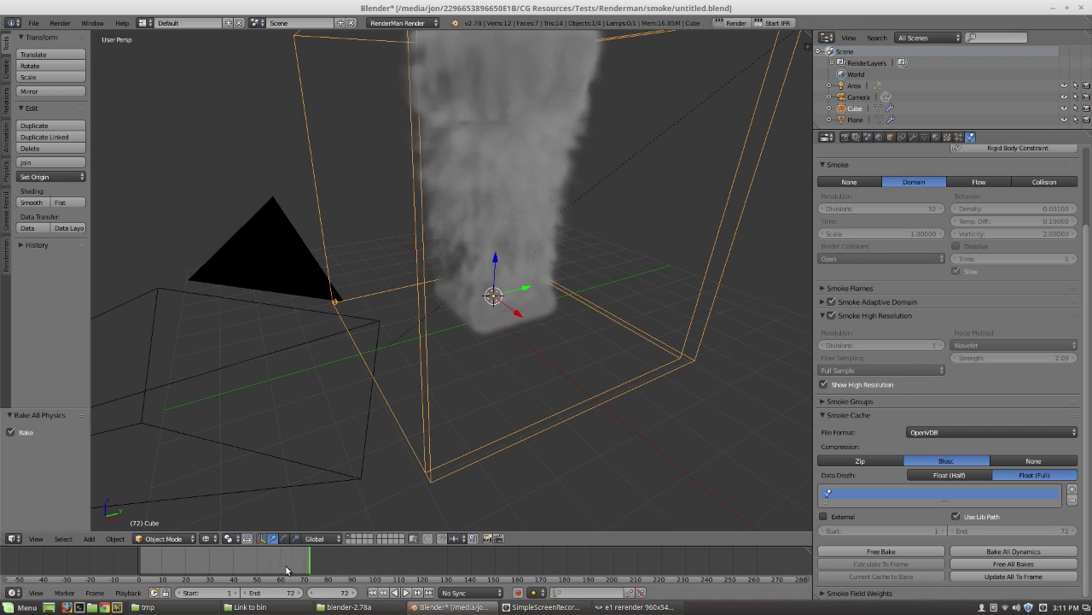
pyautogui.moveTo(290, 565); pyautogui.dragTo(279, 563)
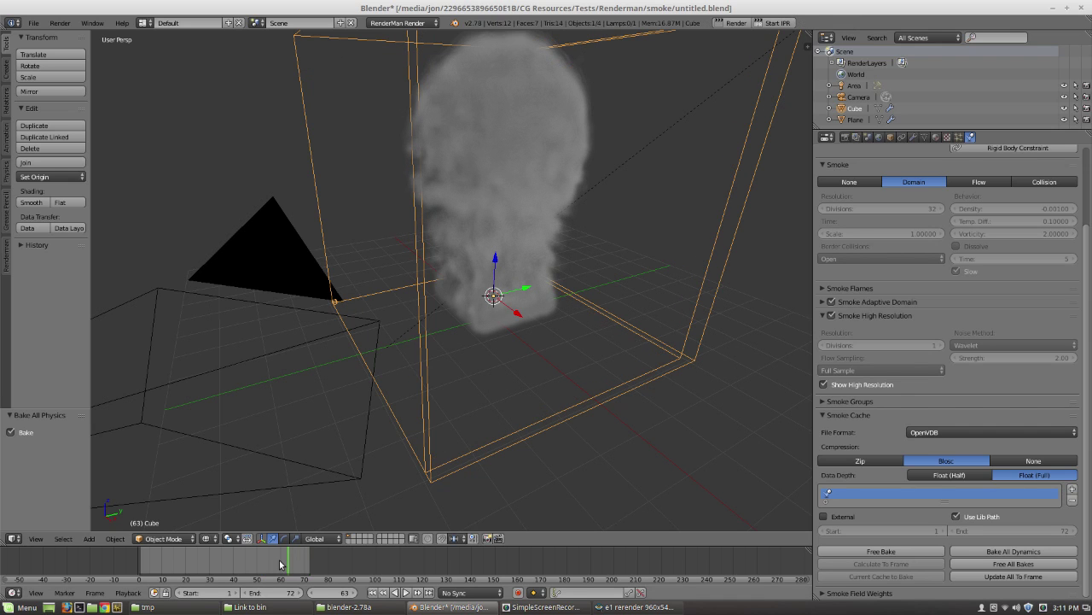
pyautogui.moveTo(470, 397); pyautogui.dragTo(473, 402, button='middle')
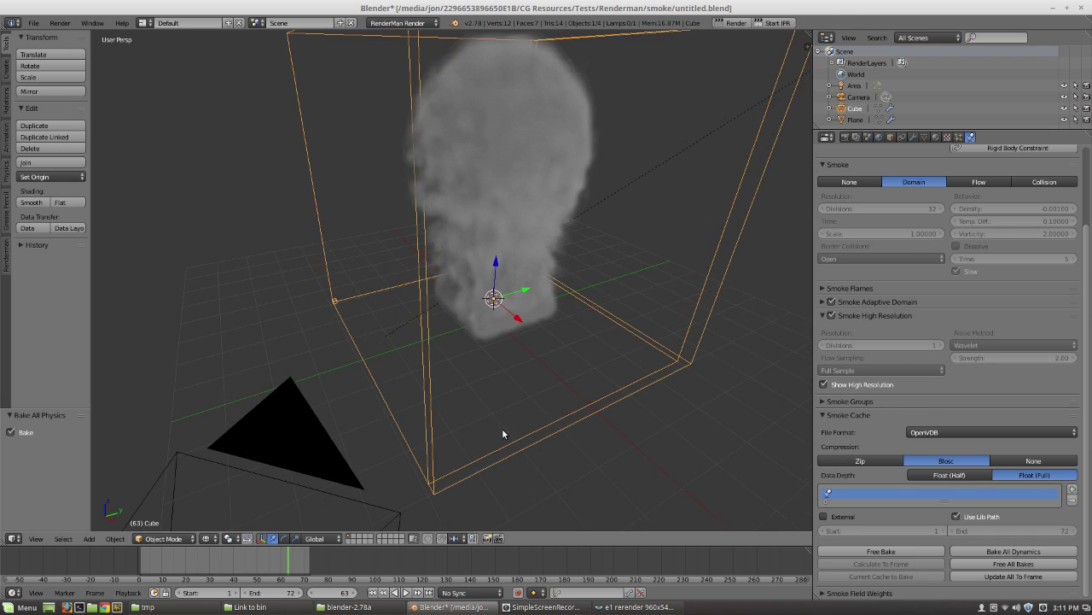
pyautogui.scroll(-3, 512, 444)
# Step: Walk-fly the scene camera until the rising smoke plume is centred in its view, then save
pyautogui.press('KP_0')
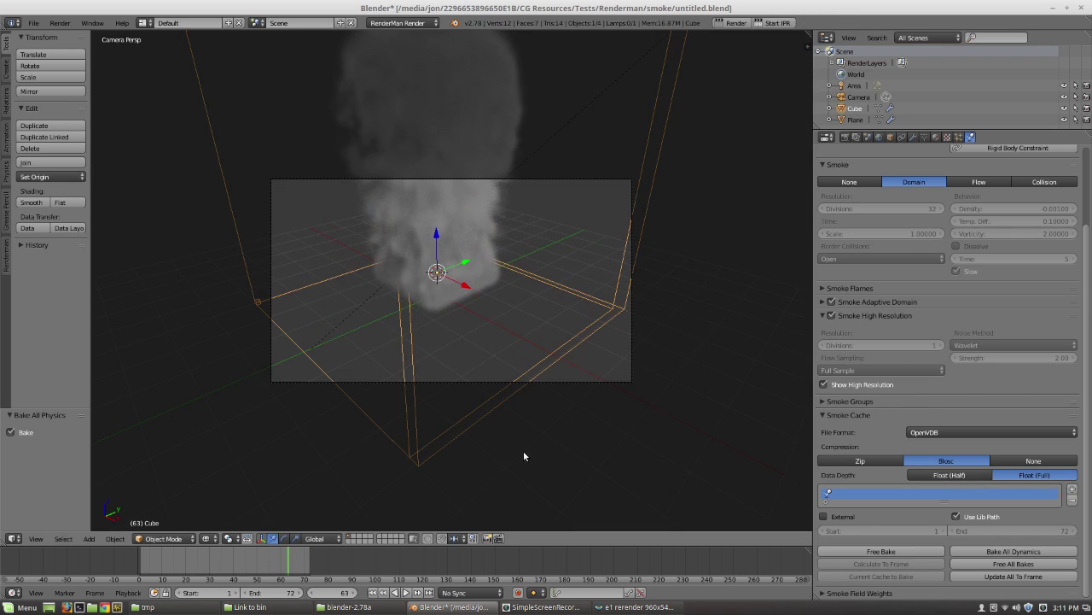
pyautogui.rightClick(521, 179)
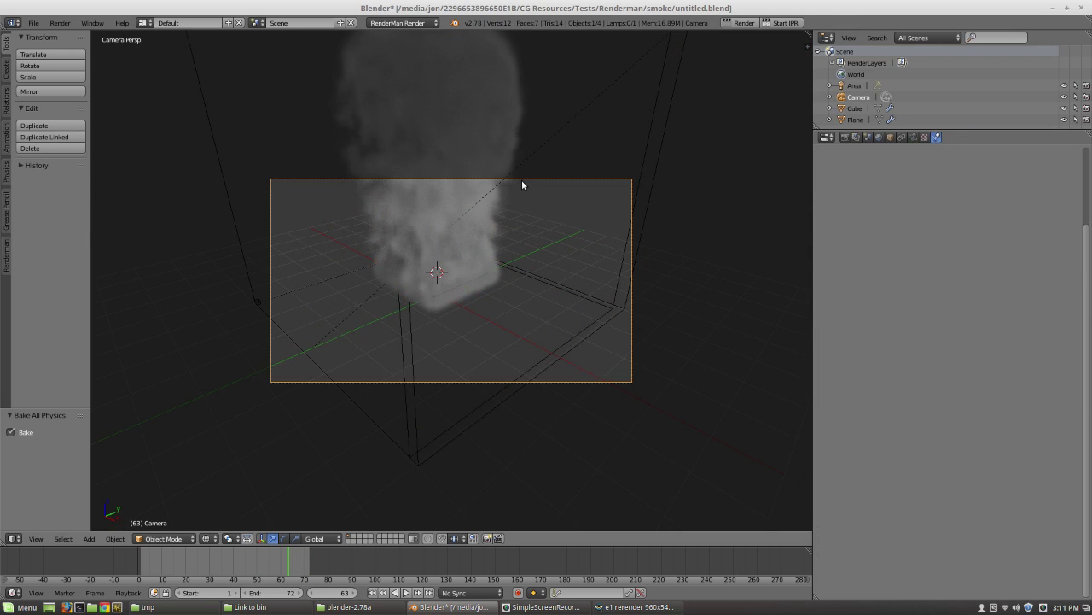
pyautogui.hotkey('shift', 'f')
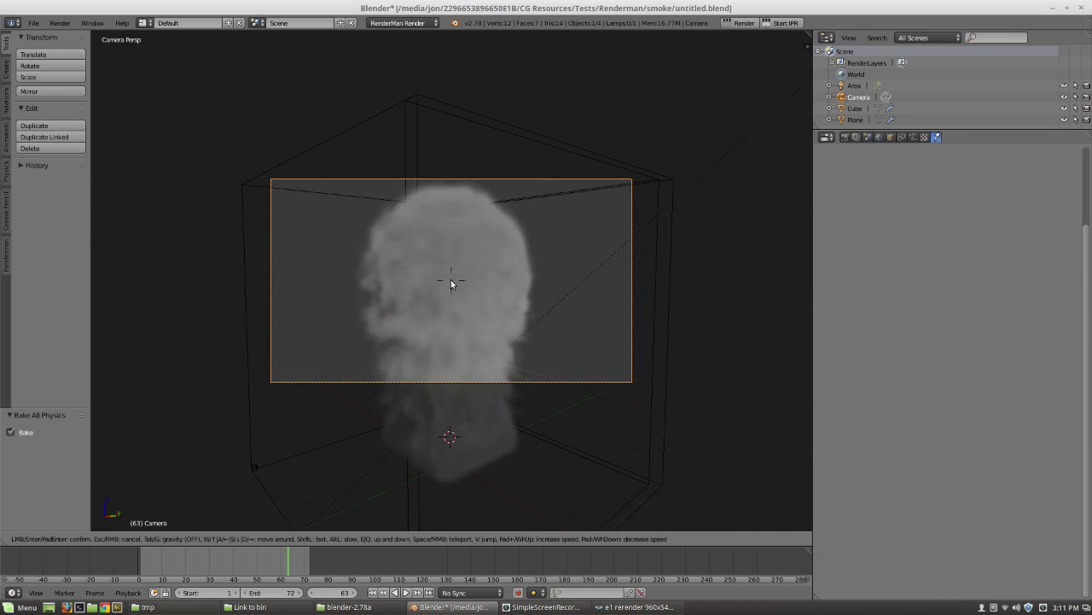
pyautogui.click(451, 285)
pyautogui.moveTo(577, 285); pyautogui.dragTo(514, 429, button='middle')
pyautogui.hotkey('ctrl', 's')
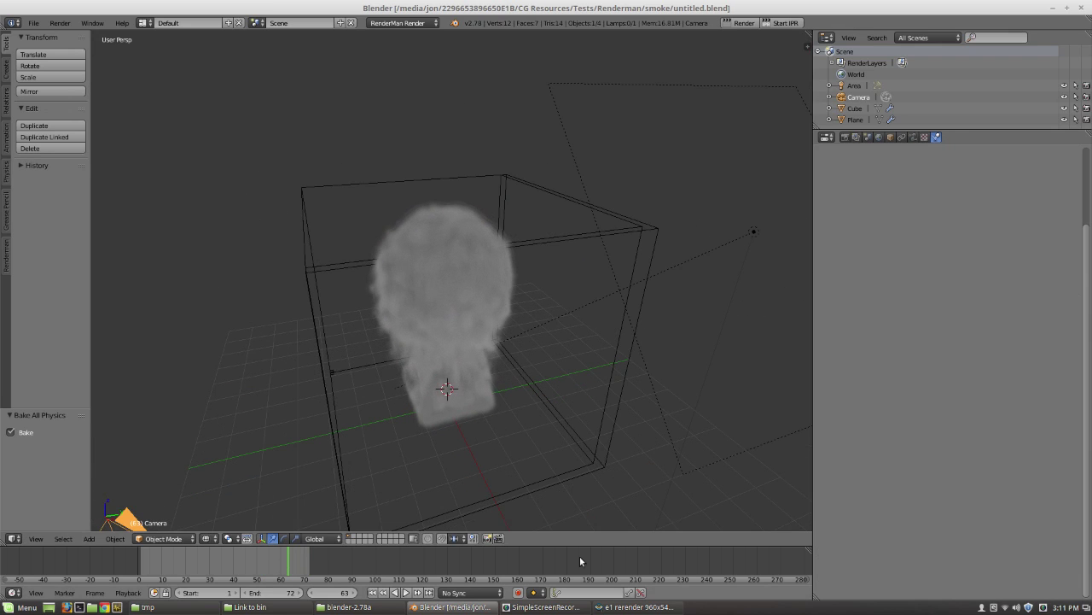
# Step: Add a RenderMan node tree to the Cube domain's material with a PxrVolume Bxdf
pyautogui.moveTo(577, 546); pyautogui.dragTo(577, 316)
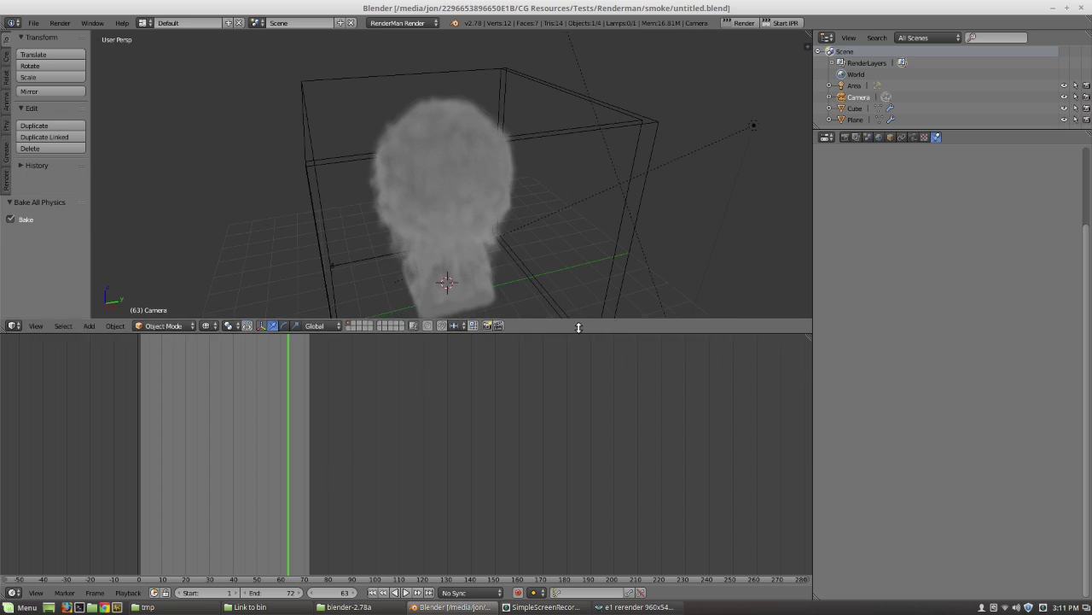
pyautogui.rightClick(621, 238)
pyautogui.click(937, 138)
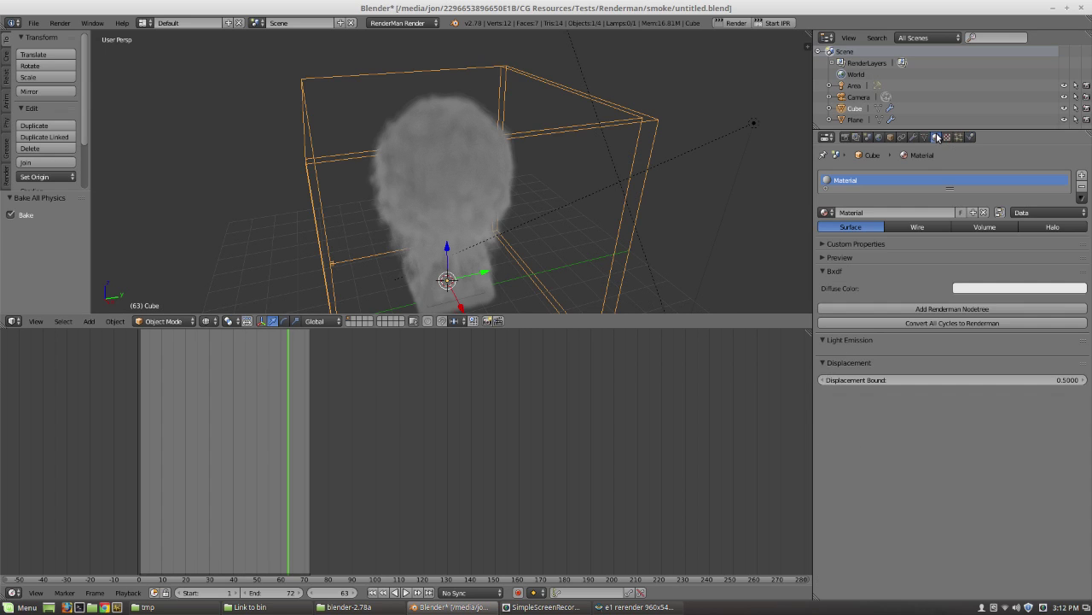
pyautogui.click(923, 310)
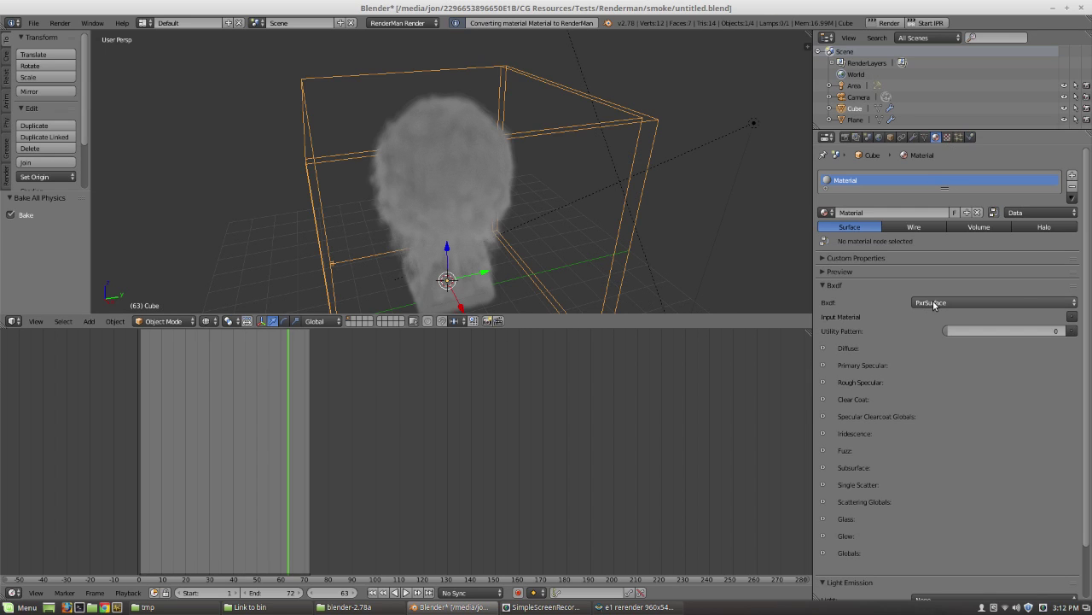
pyautogui.click(938, 304)
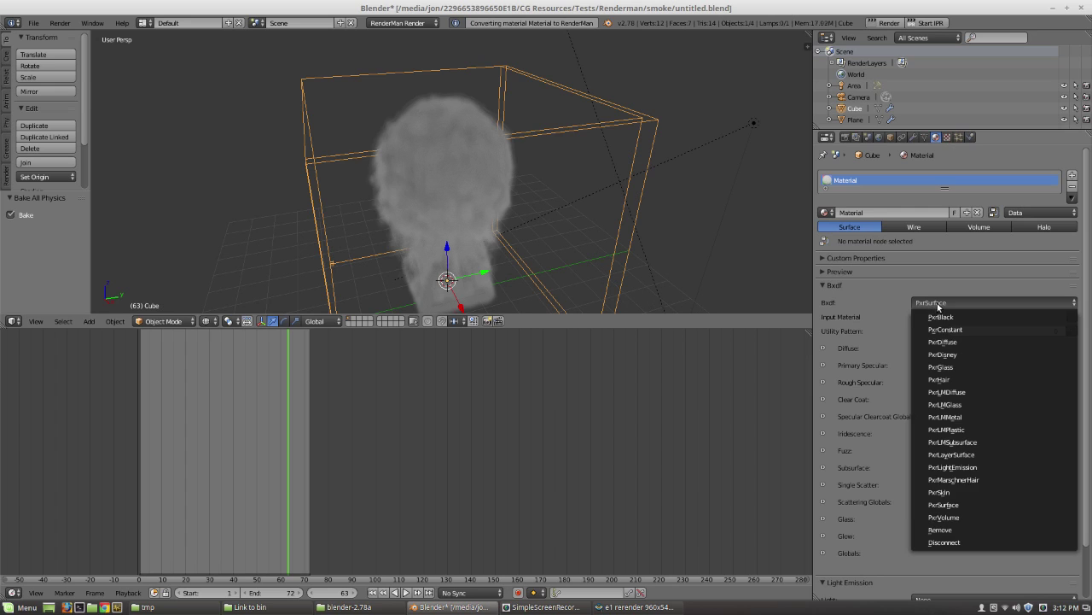
pyautogui.click(944, 517)
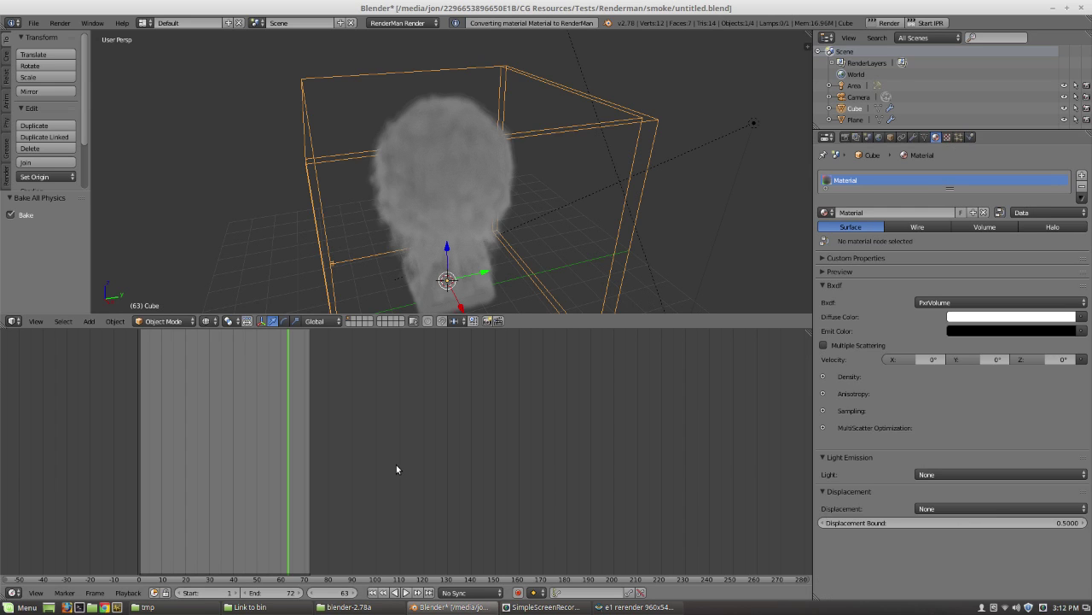
# Step: Turn the timeline area into a Node Editor and widen the PxrVolume node
pyautogui.click(13, 592)
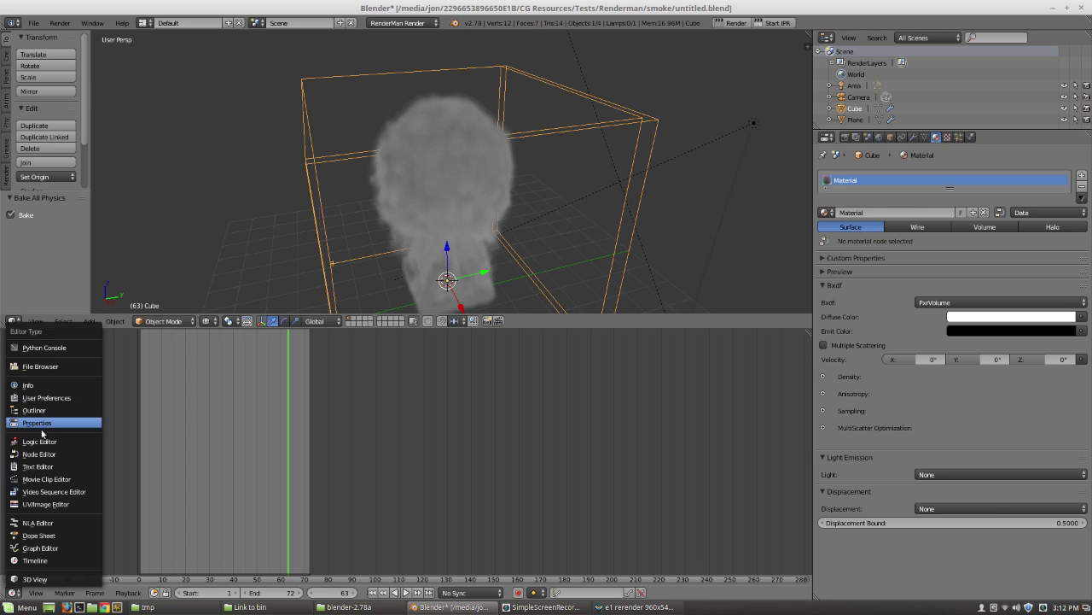
pyautogui.click(39, 453)
pyautogui.keyDown('shift'); pyautogui.scroll(-5, 435, 498); pyautogui.keyUp('shift')
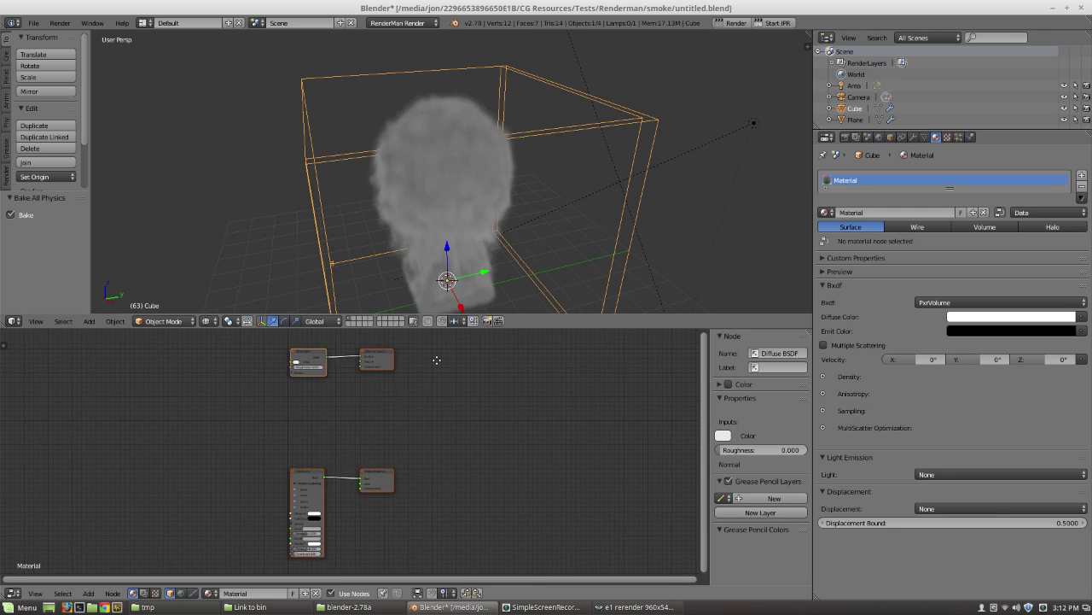
pyautogui.scroll(3, 379, 465)
pyautogui.scroll(2, 399, 468)
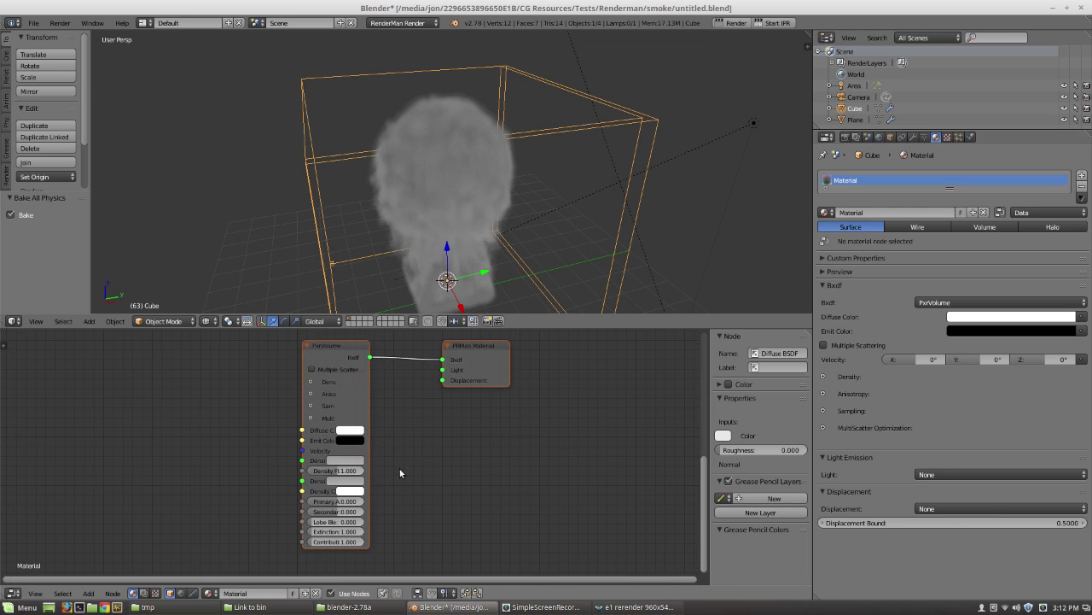
pyautogui.moveTo(444, 456); pyautogui.dragTo(495, 464, button='middle')
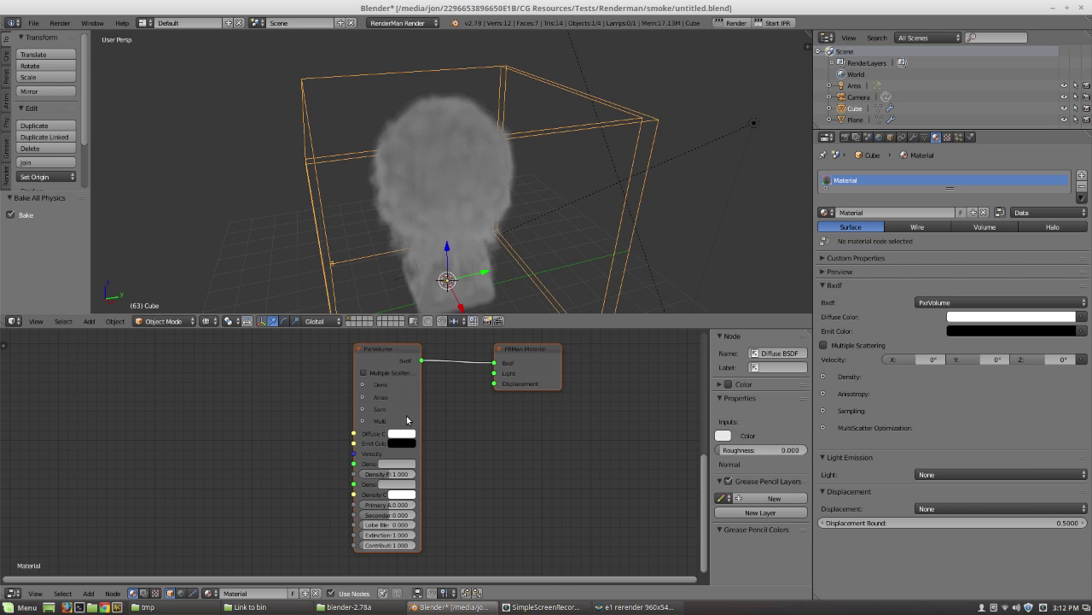
pyautogui.moveTo(354, 361); pyautogui.dragTo(291, 361)
pyautogui.moveTo(510, 498); pyautogui.dragTo(539, 505, button='middle')
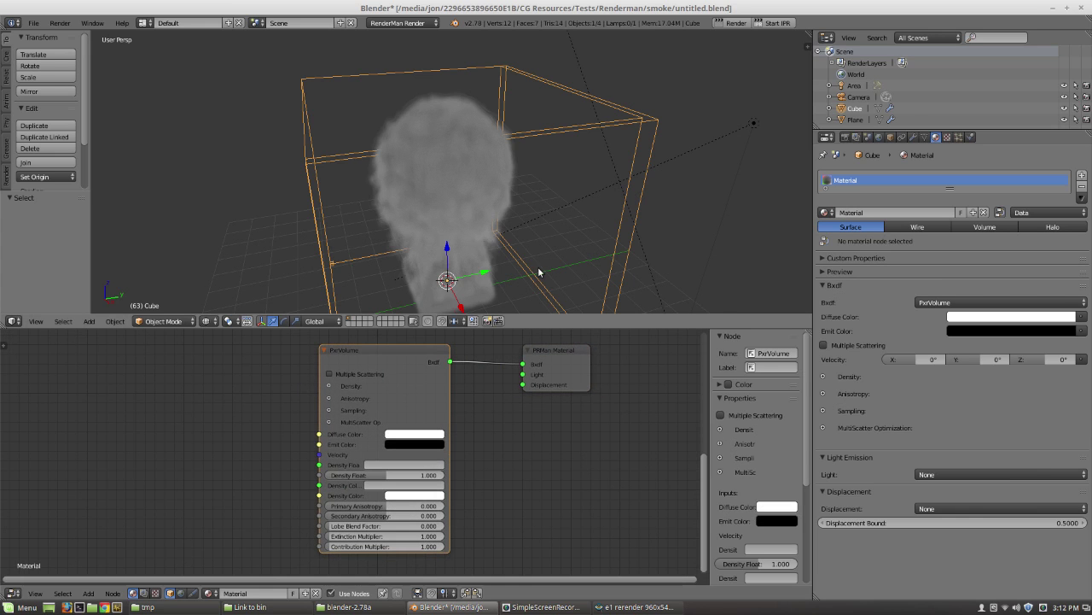
pyautogui.moveTo(542, 273); pyautogui.dragTo(561, 264, button='middle')
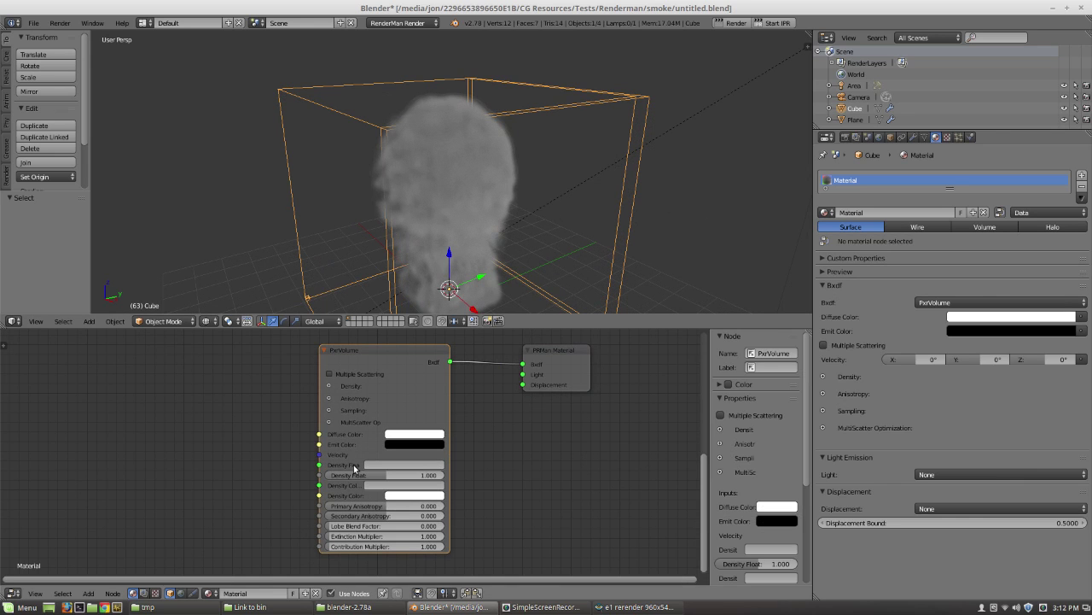
# Step: Enter 'density' in the PxrVolume node's Density Float field
pyautogui.click(374, 464)
pyautogui.write('density')
pyautogui.press('Return')
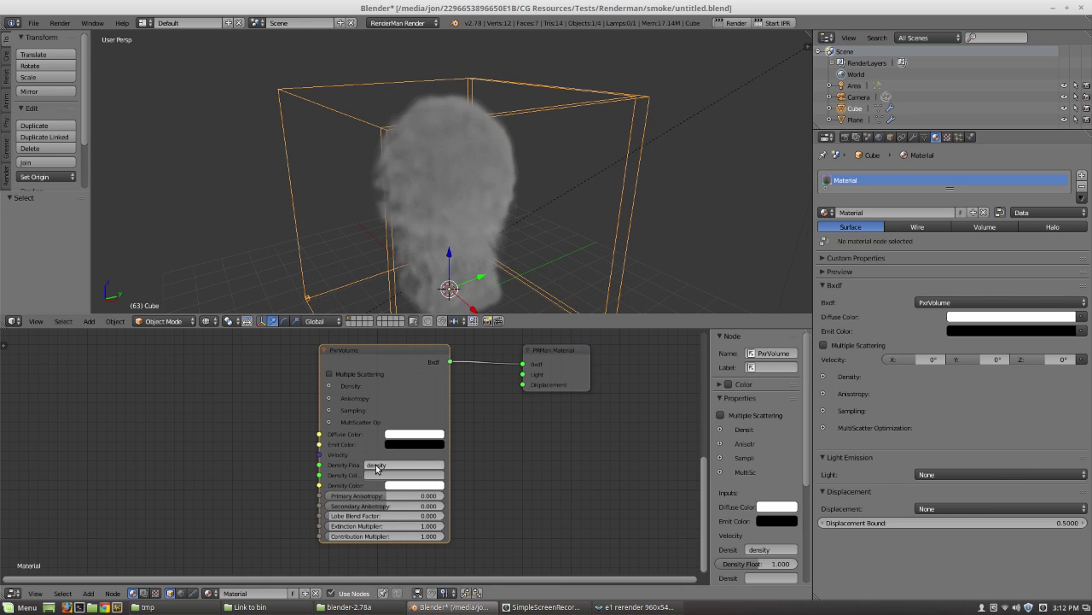
pyautogui.press('space')
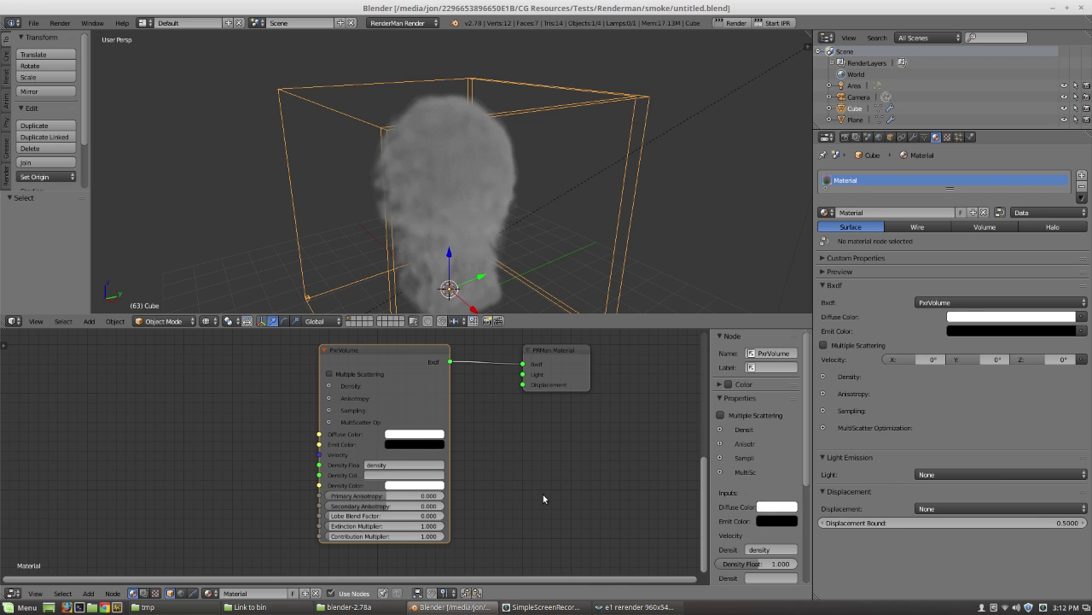
pyautogui.click(771, 23)
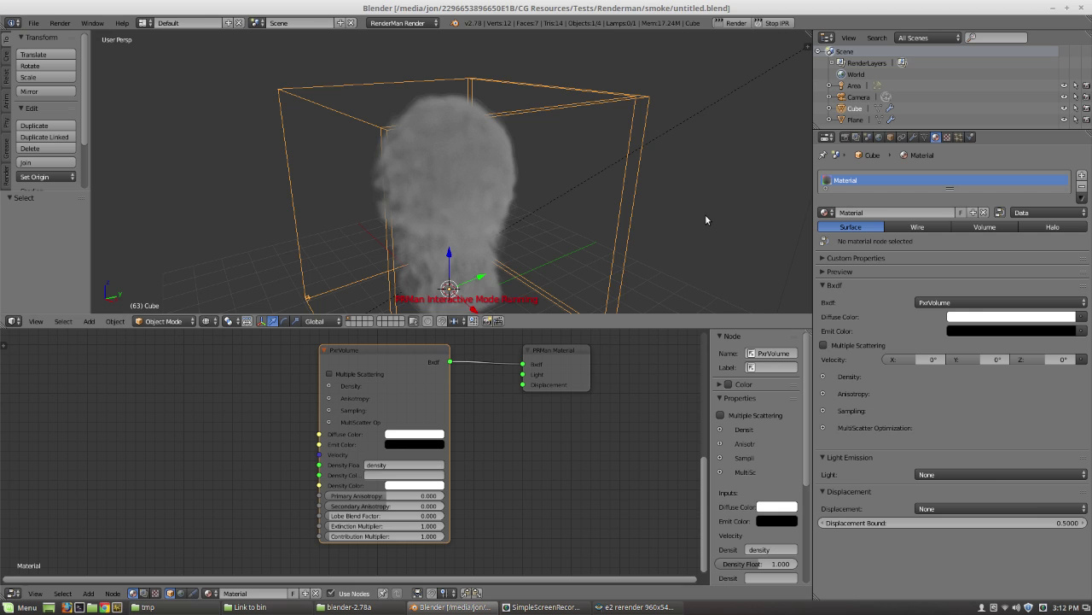
pyautogui.click(638, 606)
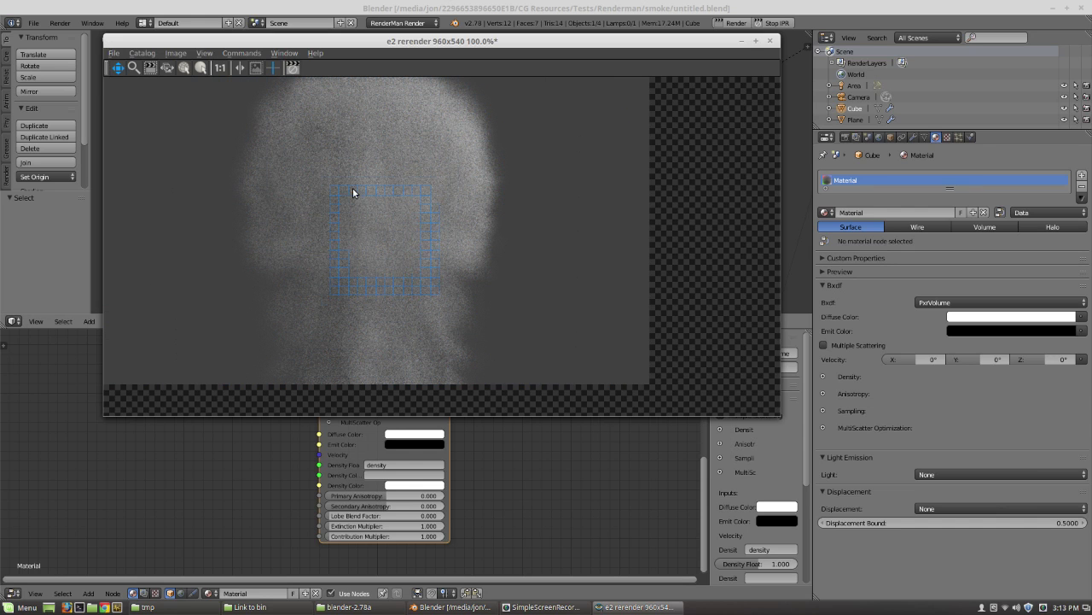
pyautogui.click(773, 23)
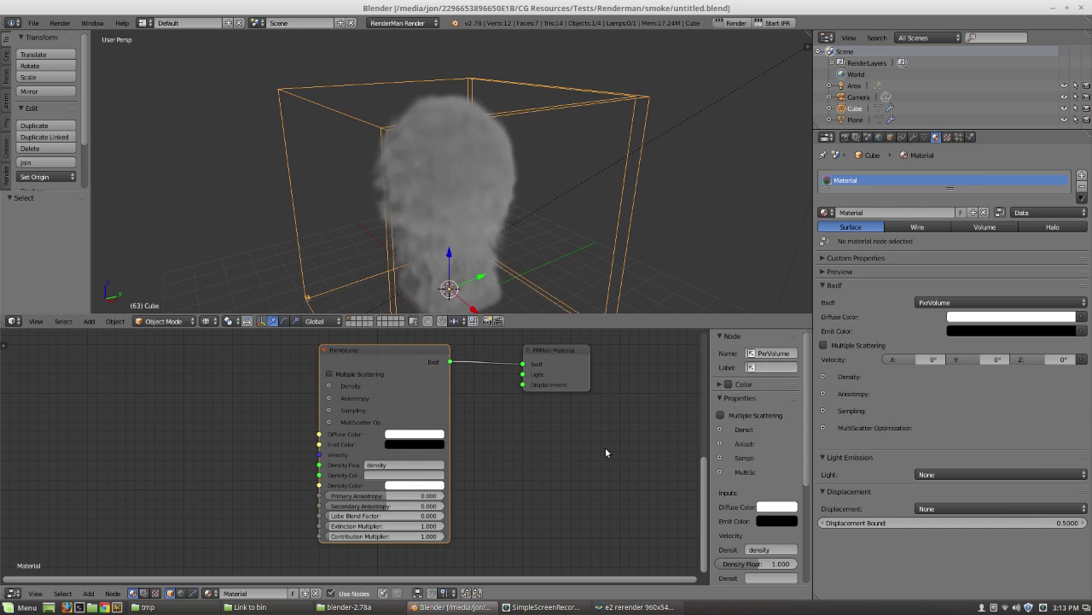
# Step: Review the Plane's Smoke Flow physics settings, then reselect the Cube smoke domain
pyautogui.rightClick(489, 296)
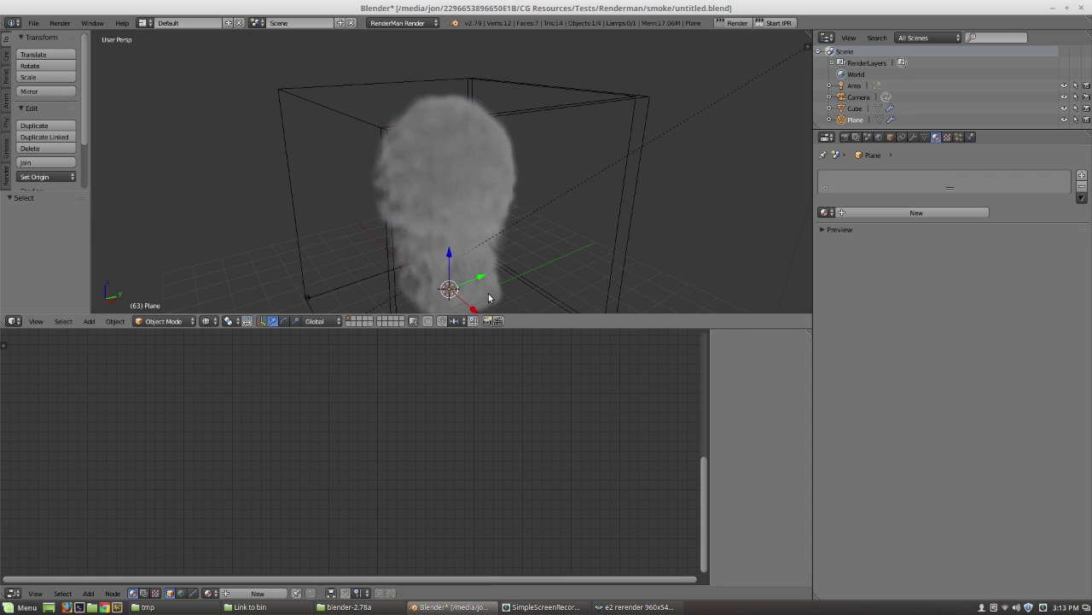
pyautogui.click(970, 138)
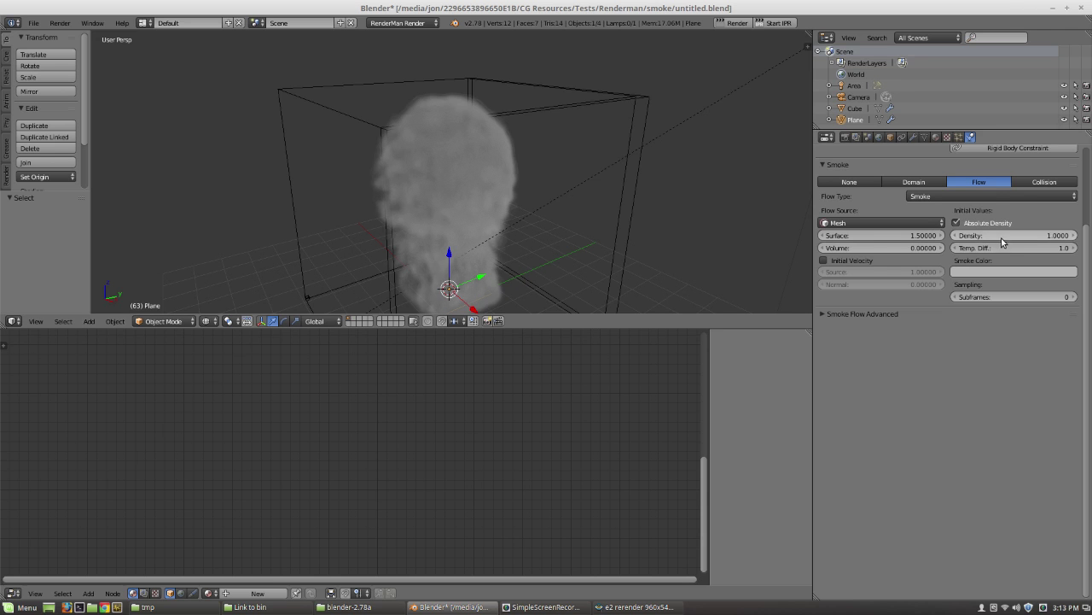
pyautogui.rightClick(626, 178)
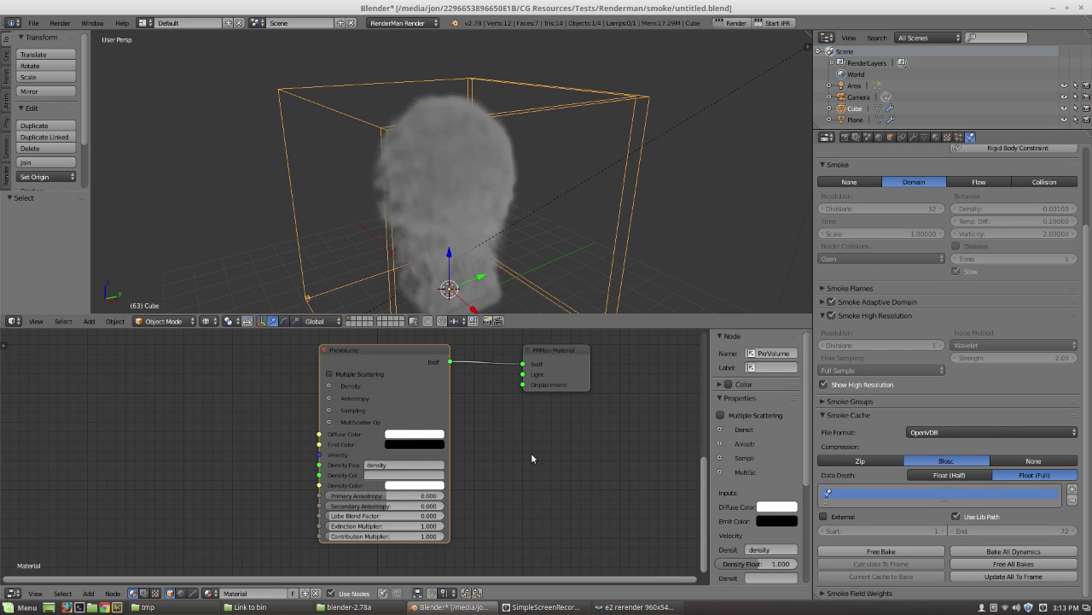
# Step: Make the node editor taller and re-centre the material nodes in it
pyautogui.moveTo(531, 458); pyautogui.dragTo(583, 461, button='middle')
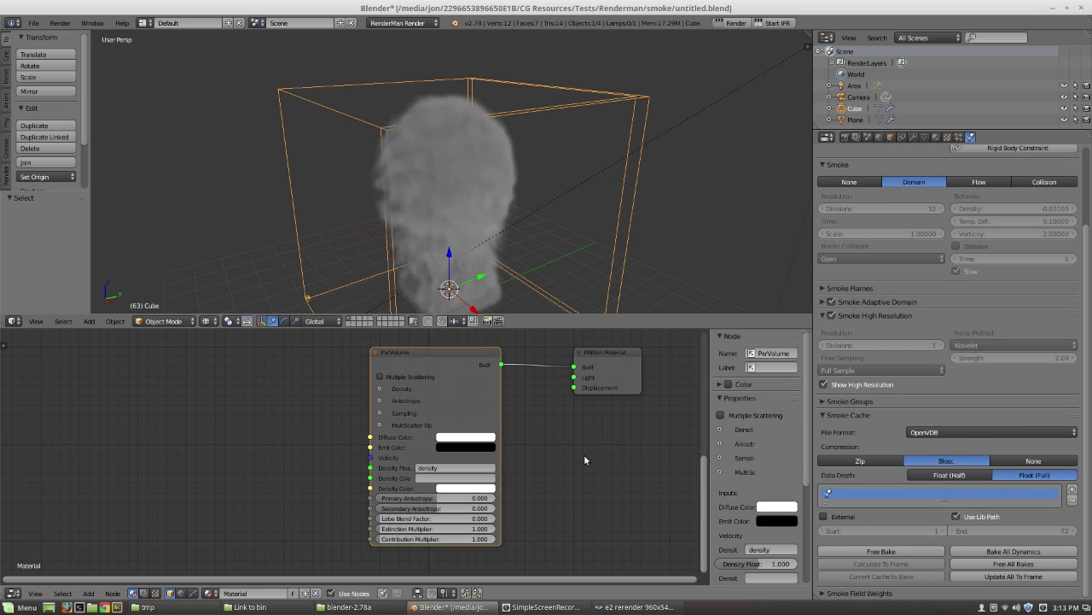
pyautogui.scroll(-2, 584, 457)
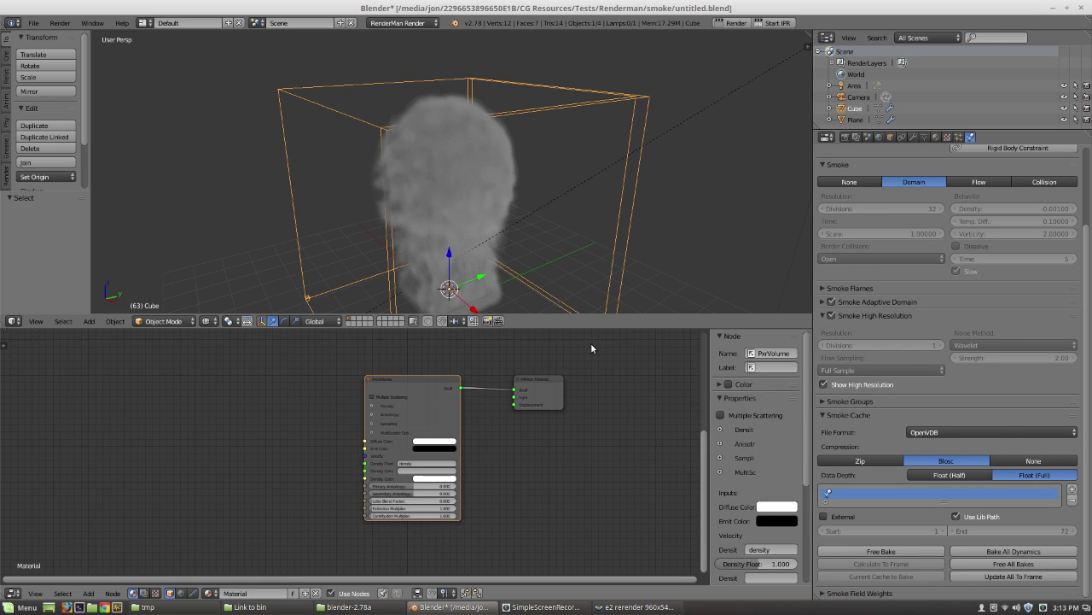
pyautogui.moveTo(548, 327); pyautogui.dragTo(563, 228)
pyautogui.moveTo(533, 461); pyautogui.dragTo(617, 441, button='middle')
pyautogui.scroll(1, 588, 471)
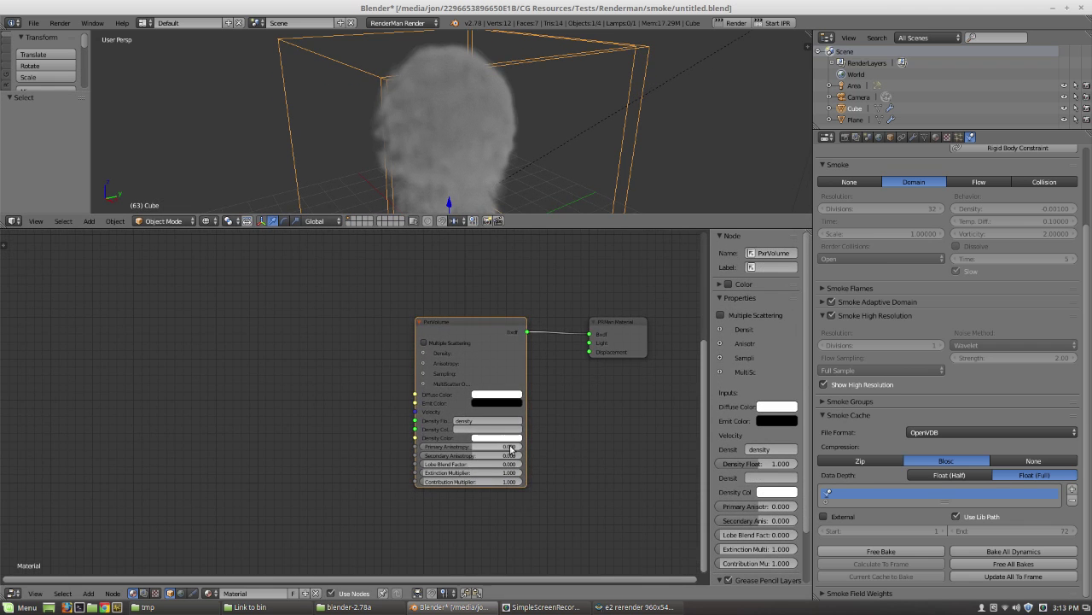
# Step: Delete 'density' from the PxrVolume Density Float field, leaving it empty
pyautogui.click(477, 419)
pyautogui.press('BackSpace')
pyautogui.press('Return')
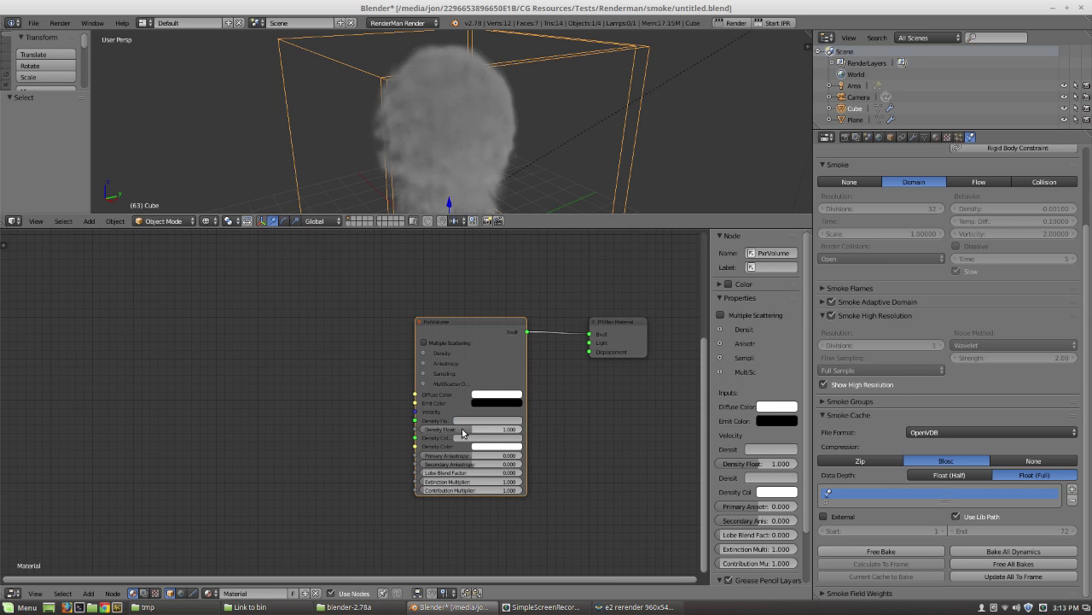
pyautogui.keyDown('ctrl'); pyautogui.hscroll(-3, 358, 426); pyautogui.keyUp('ctrl')
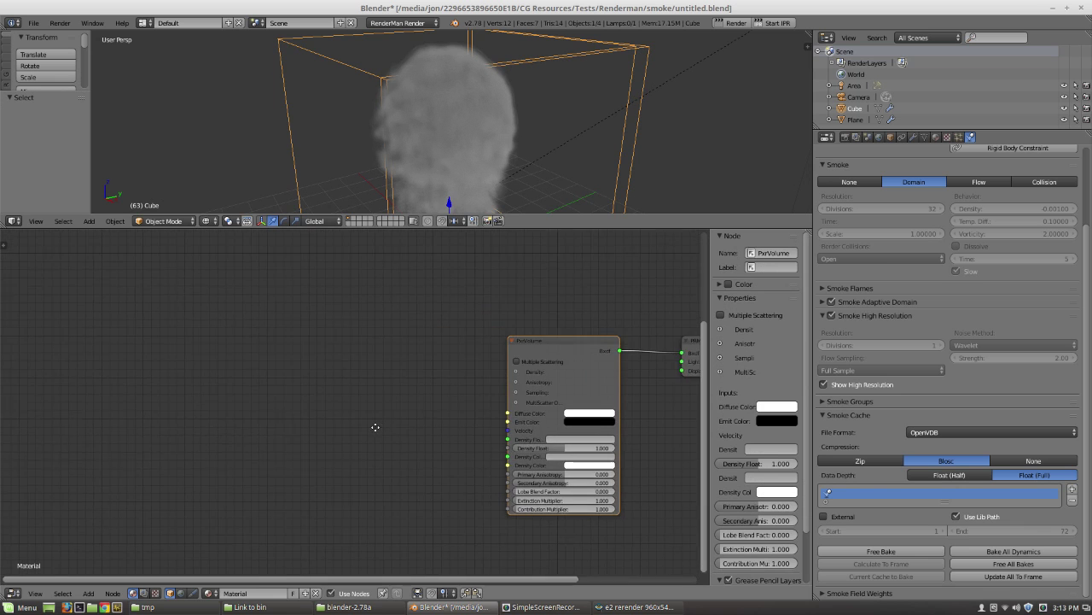
pyautogui.hotkey('shift', 'a')
# Step: Add a PxrPrimvar node from PRMan Utility Patterns to the node tree
pyautogui.moveTo(145, 361)
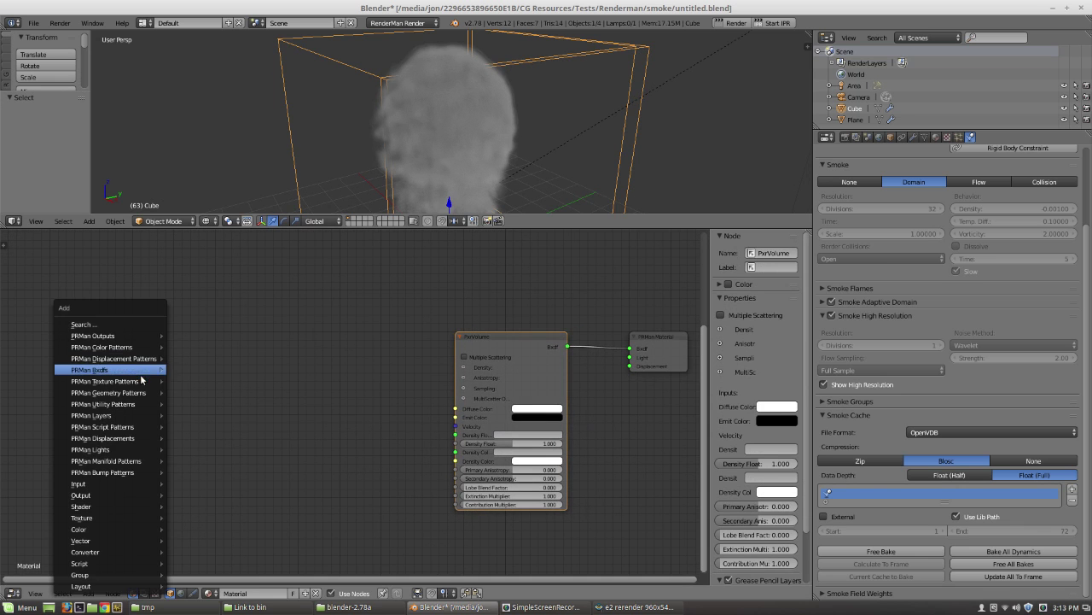
pyautogui.moveTo(135, 404)
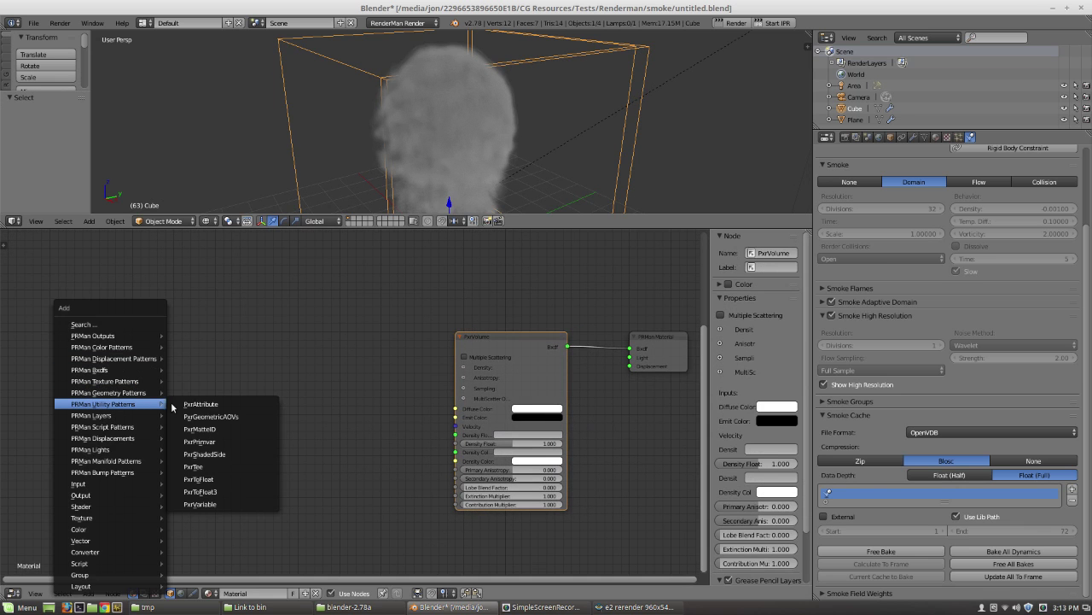
pyautogui.click(224, 442)
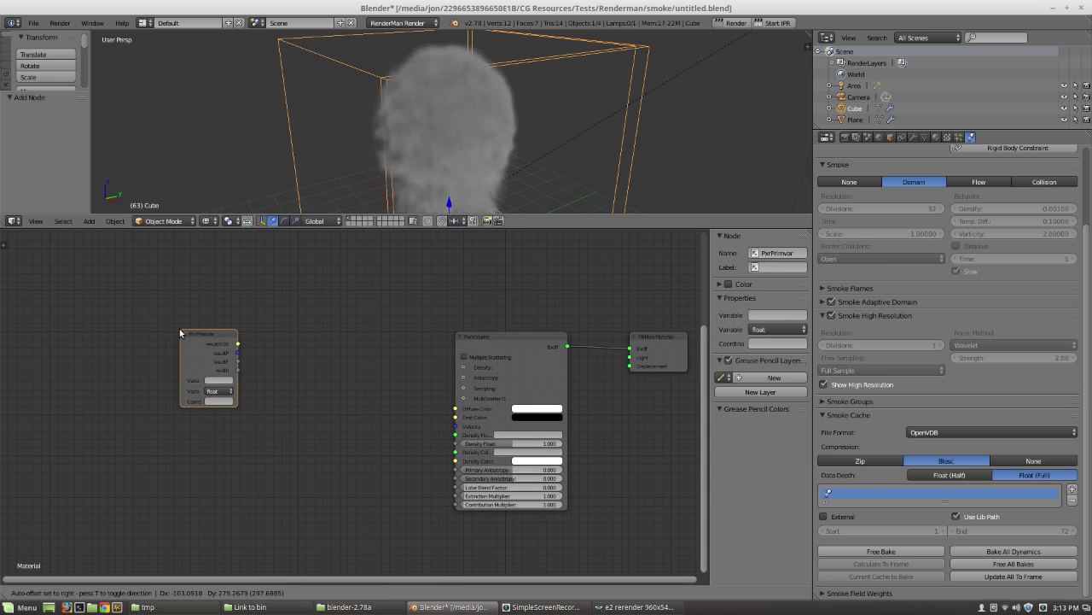
pyautogui.click(182, 333)
pyautogui.press('Home')
# Step: Set the PxrPrimvar Variable to 'density' and Coord to 'object', then reposition the node
pyautogui.click(170, 372)
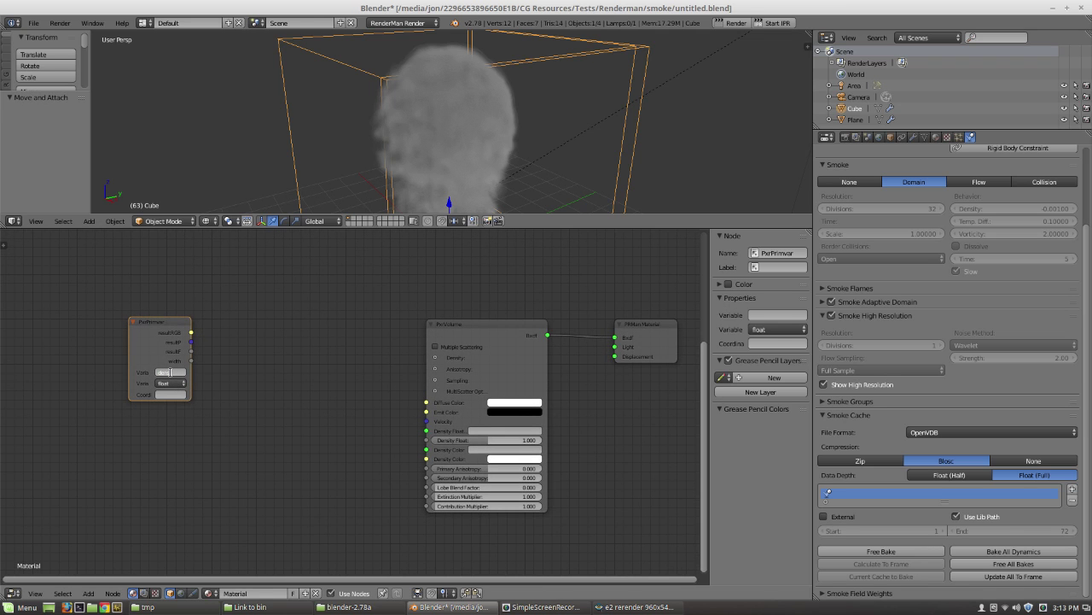
pyautogui.write('density')
pyautogui.press('Return')
pyautogui.click(165, 393)
pyautogui.write('object')
pyautogui.press('Return')
pyautogui.moveTo(167, 399)
pyautogui.moveTo(146, 342); pyautogui.dragTo(119, 327)
# Step: Add a PxrRamp driven by PxrPrimvar's resultF, linking its resultB into PxrVolume Density Float
pyautogui.hotkey('shift', 'a')
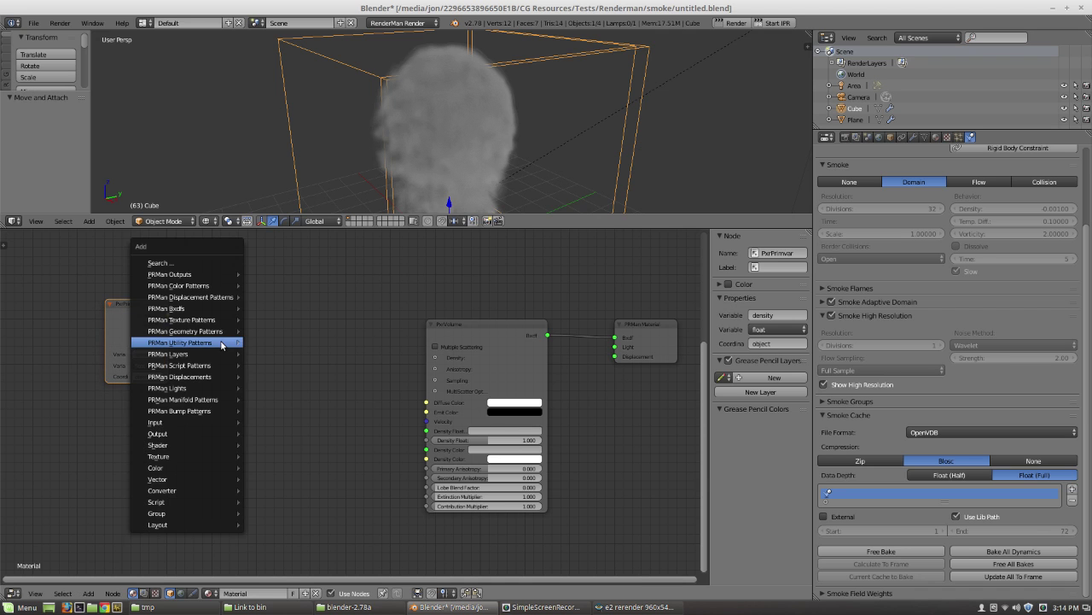
pyautogui.moveTo(212, 290)
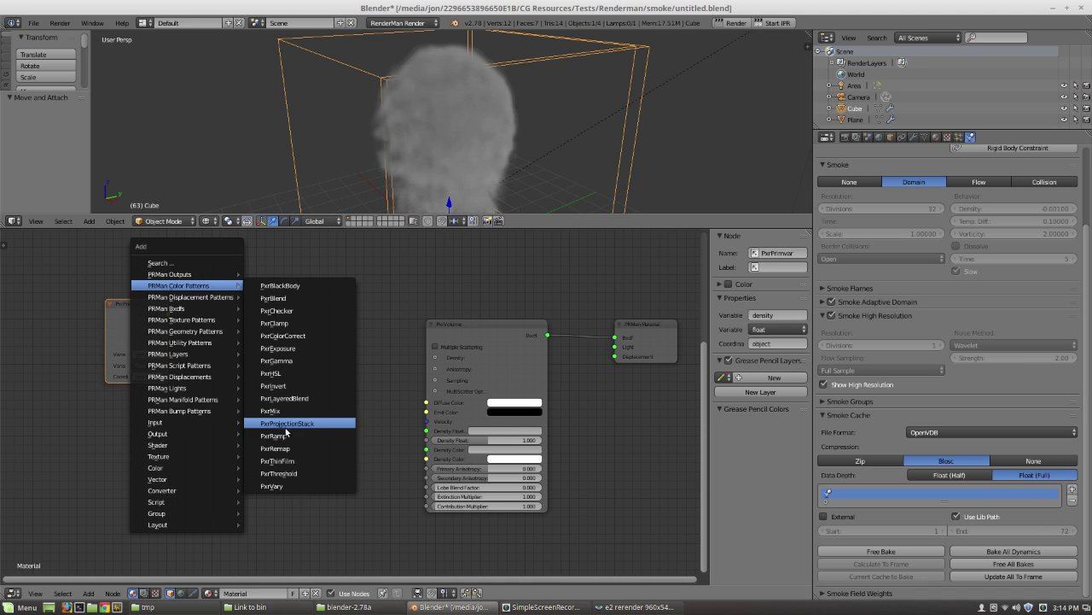
pyautogui.click(281, 436)
pyautogui.click(221, 296)
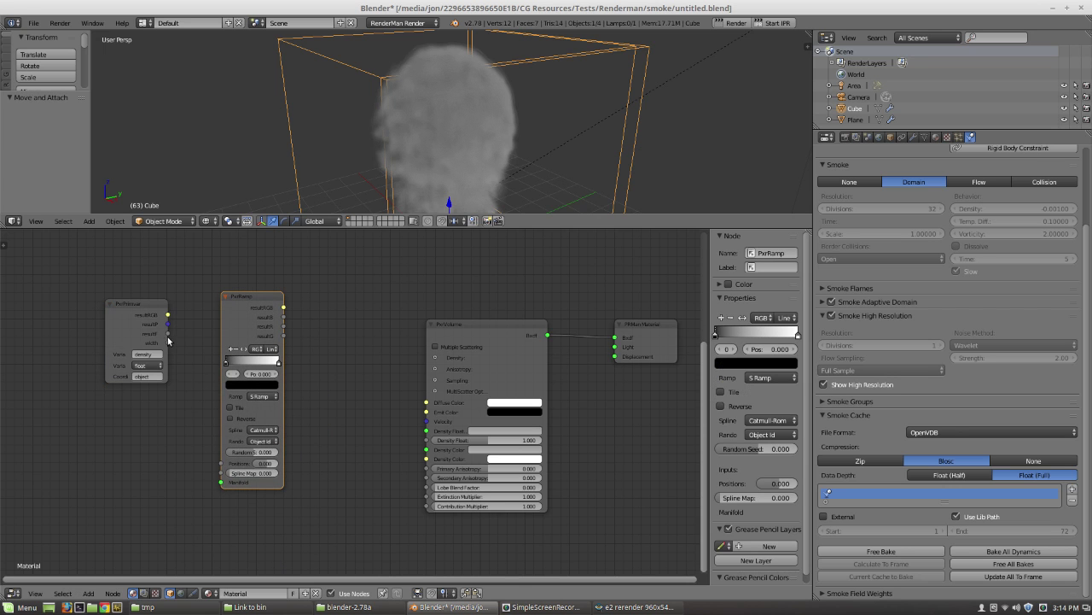
pyautogui.moveTo(169, 334); pyautogui.dragTo(220, 475)
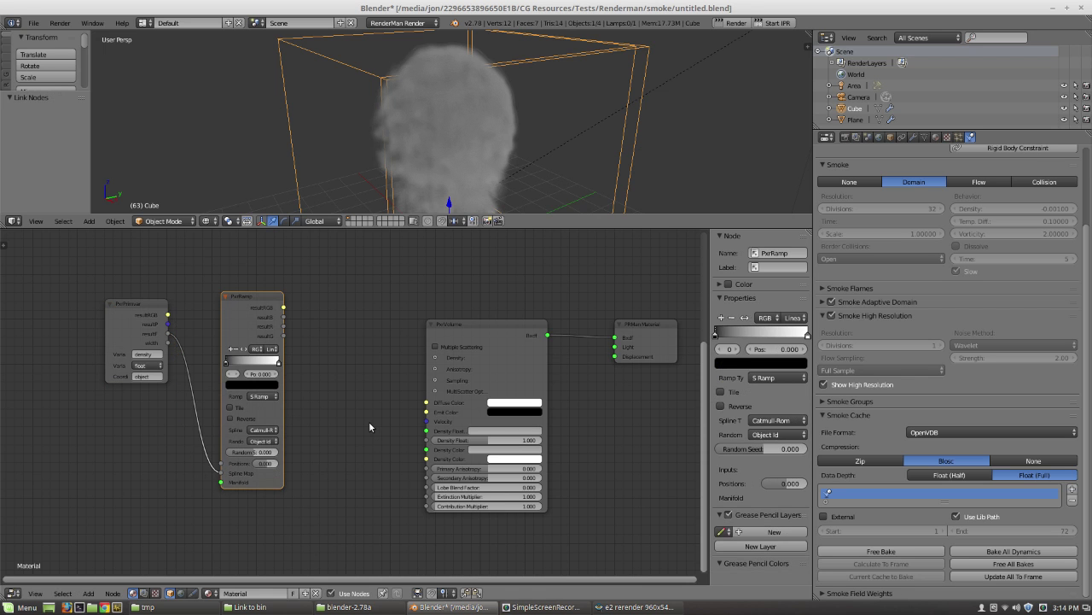
pyautogui.moveTo(250, 334); pyautogui.dragTo(240, 332)
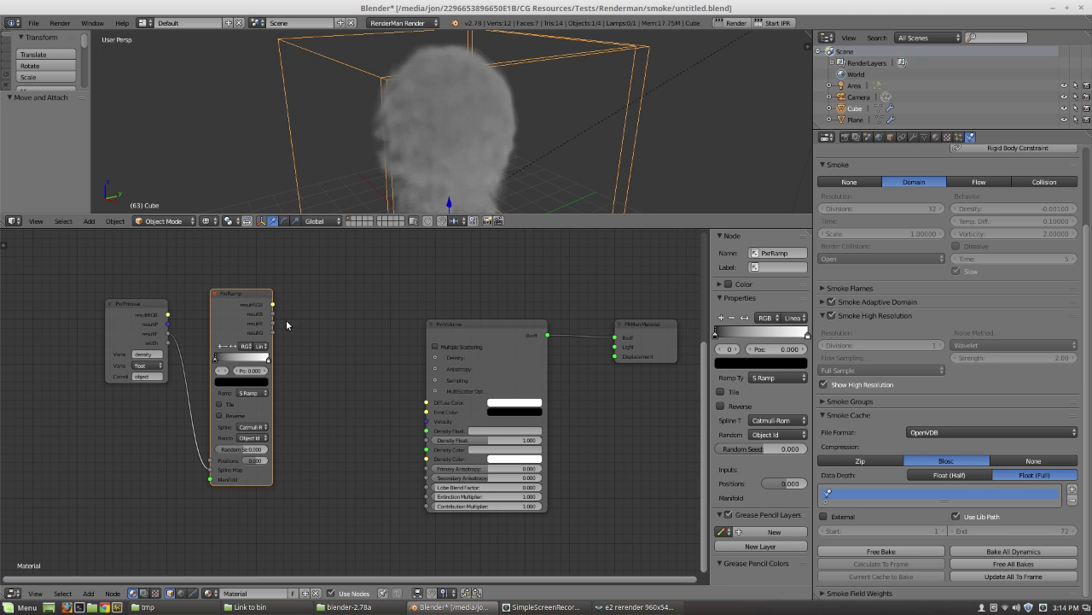
pyautogui.moveTo(273, 324); pyautogui.dragTo(427, 439)
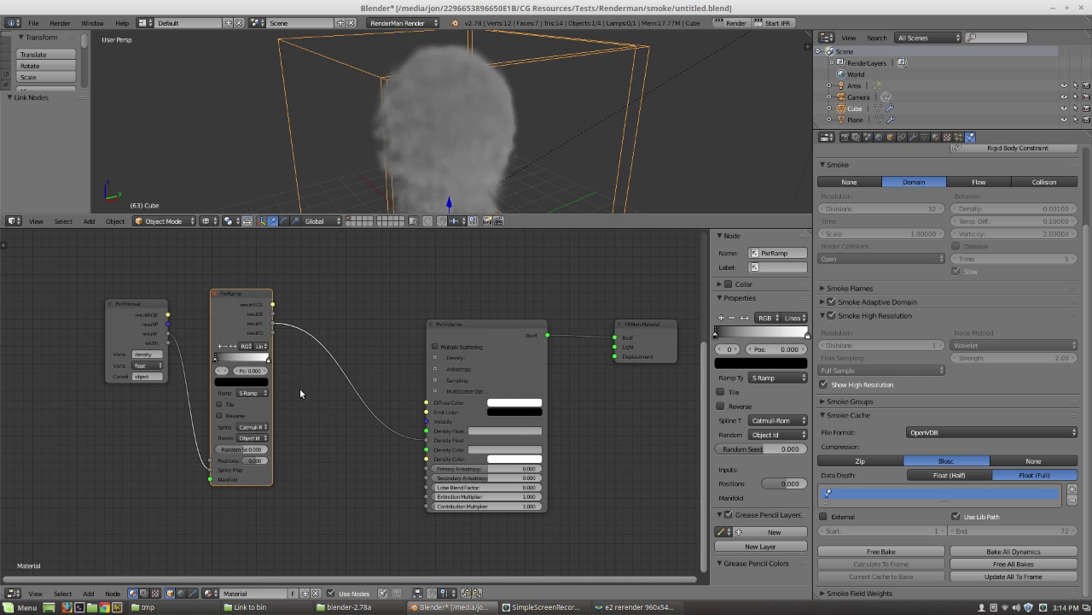
# Step: Set the ramp's right stop colour to R 7, G 7, B 7 and save the file
pyautogui.click(268, 359)
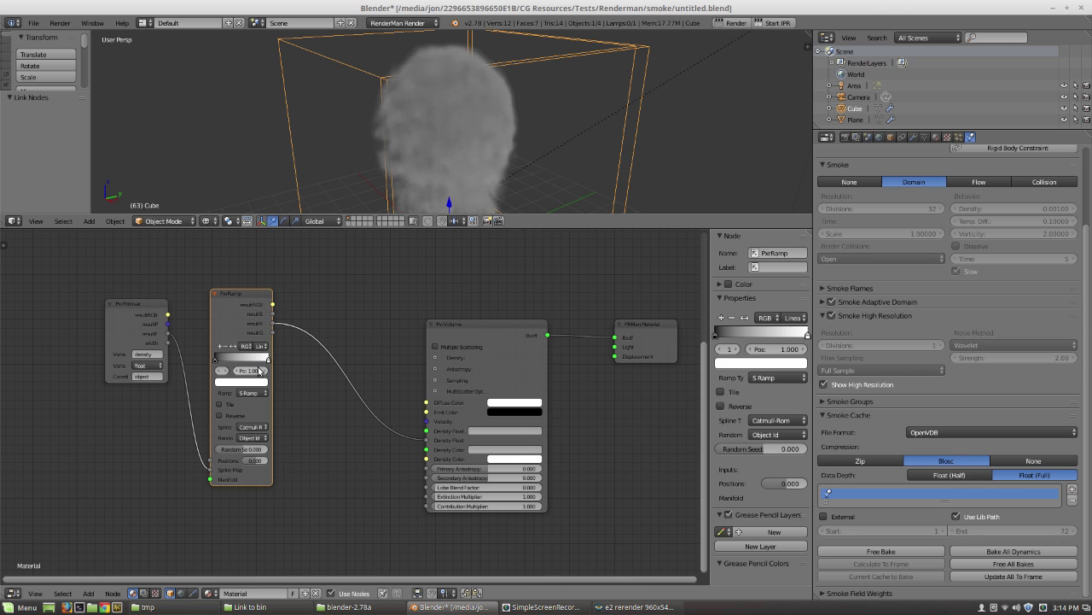
pyautogui.click(248, 383)
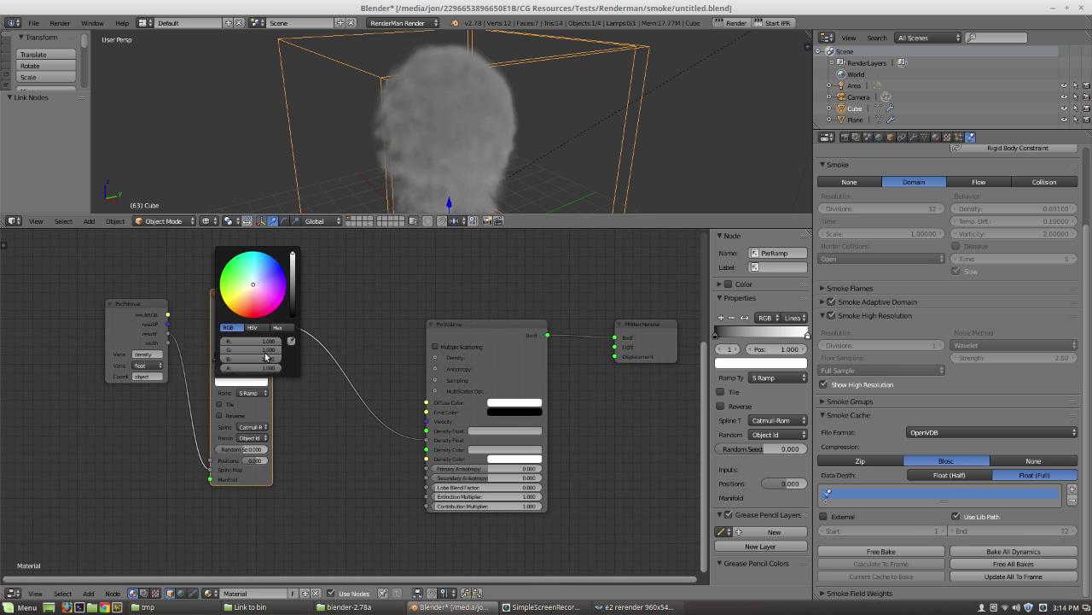
pyautogui.click(261, 340)
pyautogui.write('7')
pyautogui.press('Tab')
pyautogui.write('7')
pyautogui.press('Tab')
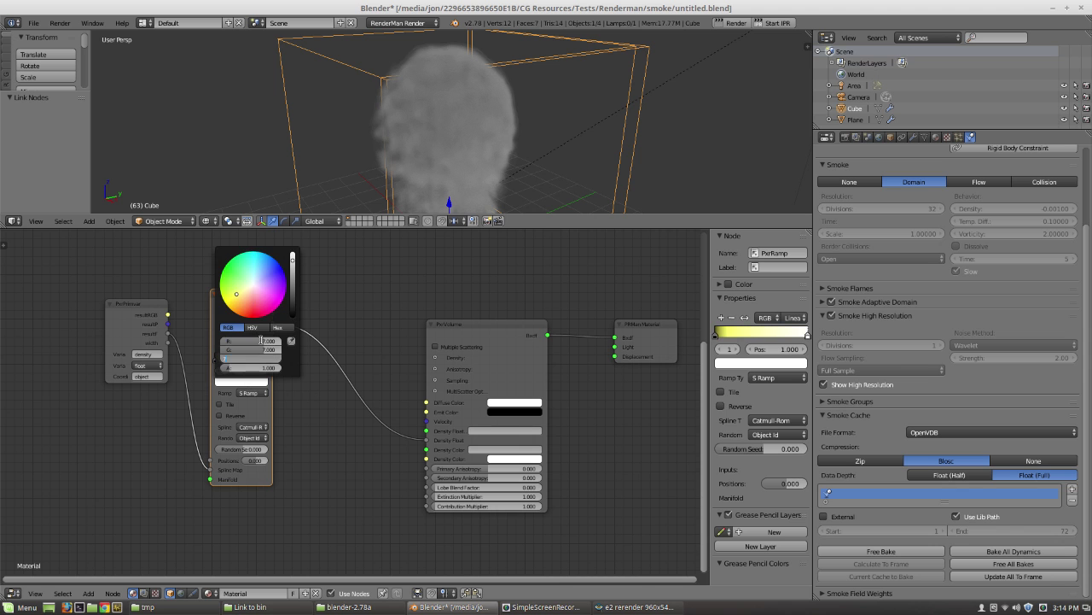
pyautogui.write('7')
pyautogui.press('Return')
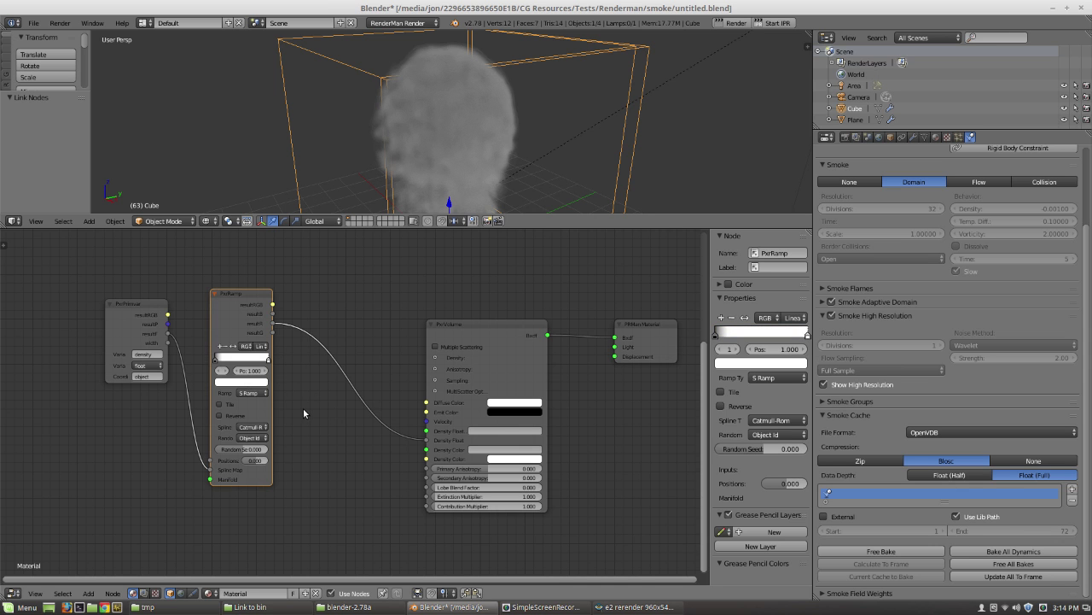
pyautogui.hotkey('ctrl', 's')
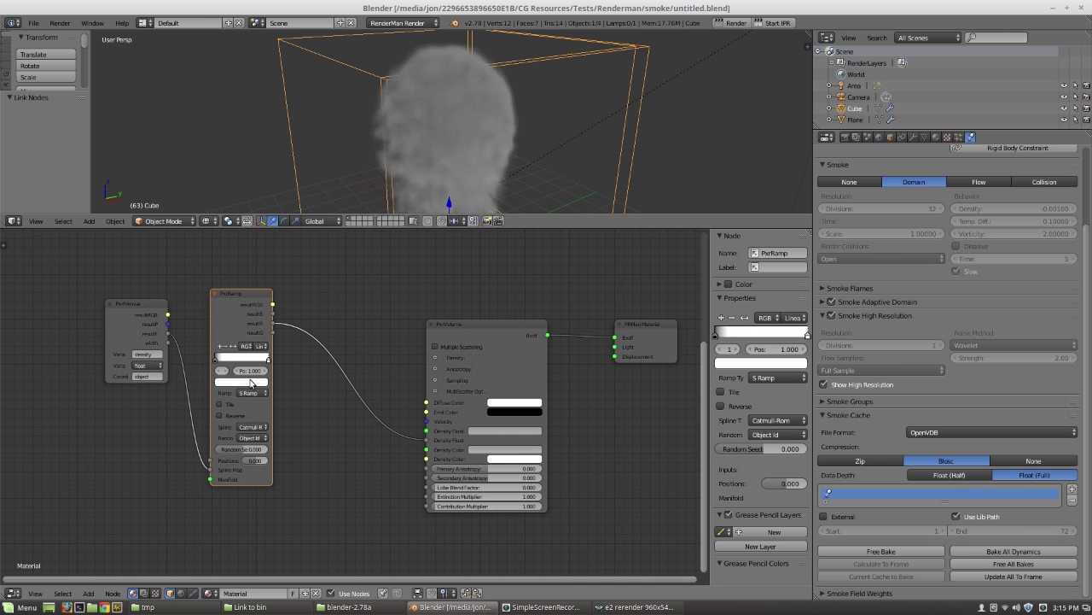
pyautogui.click(773, 23)
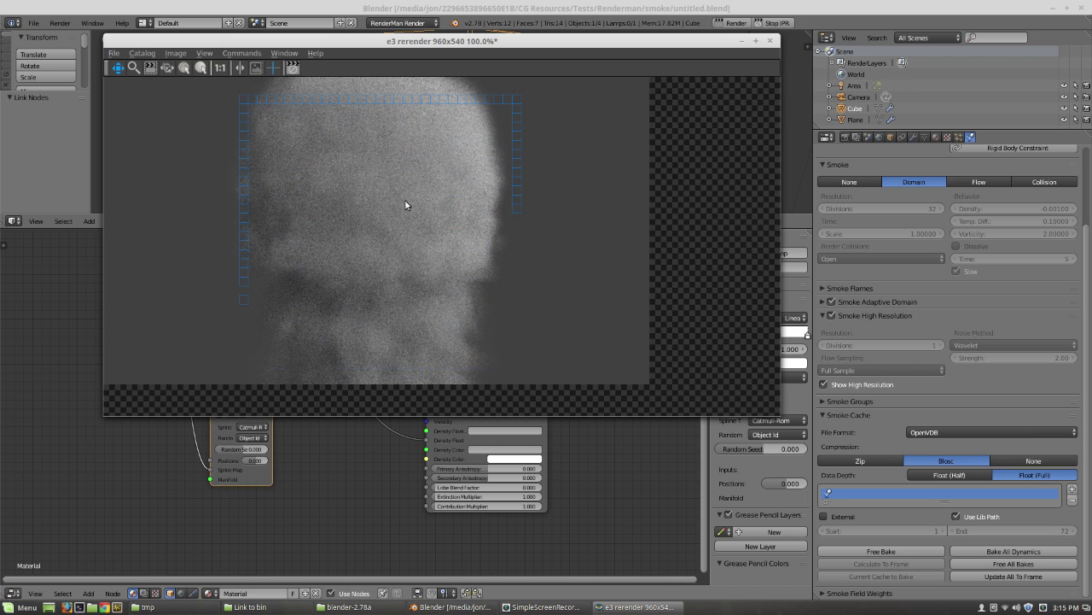
pyautogui.click(768, 27)
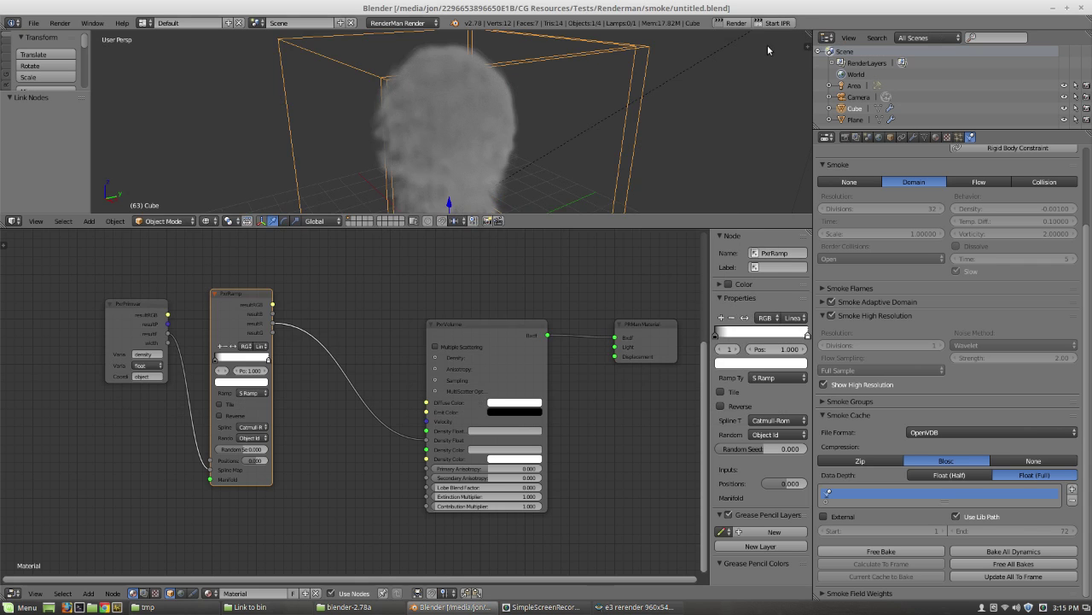
# Step: Expand the PxrVolume Density settings in the Material tab and change Max Density from 1 to 7
pyautogui.moveTo(618, 442); pyautogui.dragTo(599, 436, button='middle')
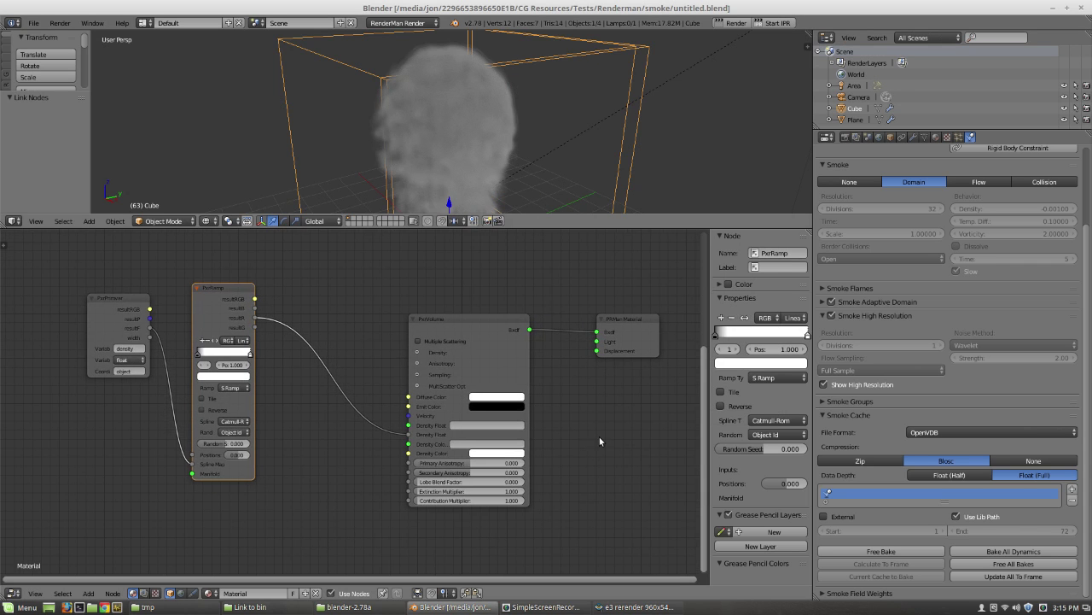
pyautogui.click(934, 137)
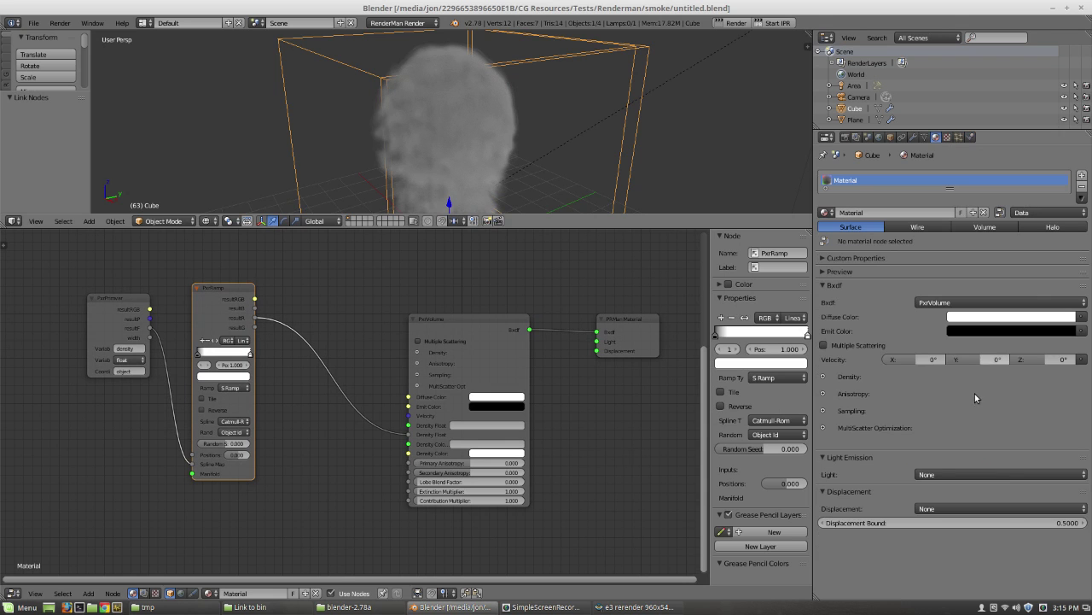
pyautogui.click(823, 376)
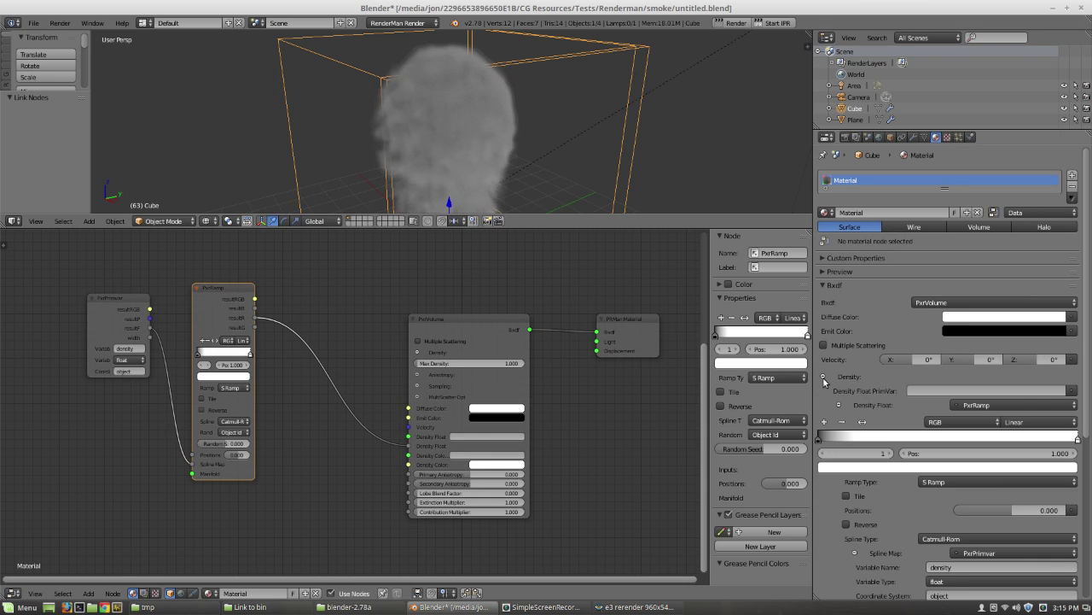
pyautogui.scroll(-5, 906, 480)
pyautogui.scroll(-3, 905, 477)
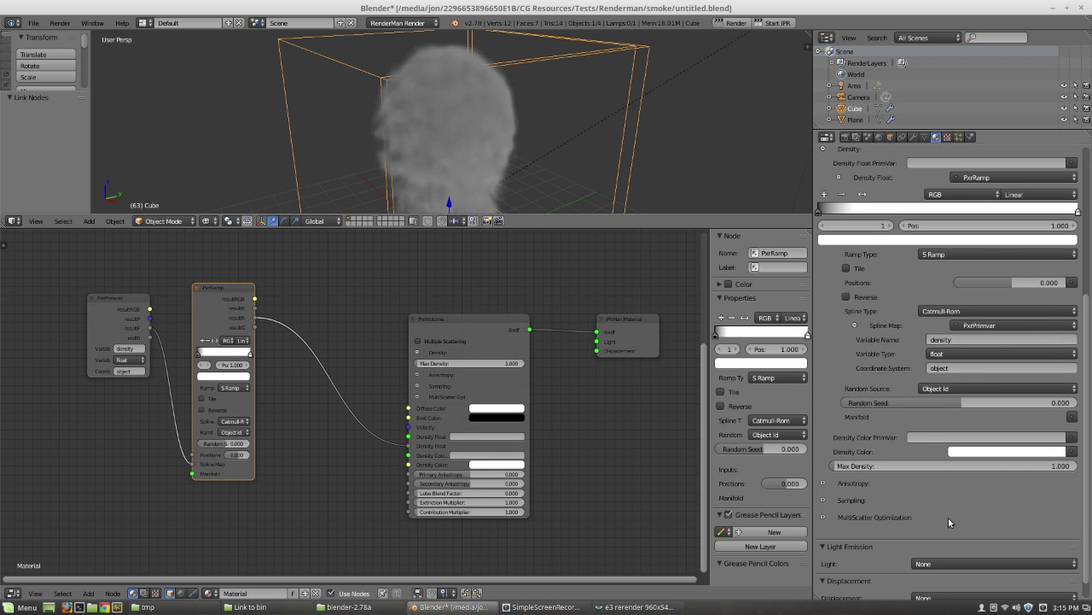
pyautogui.moveTo(893, 468)
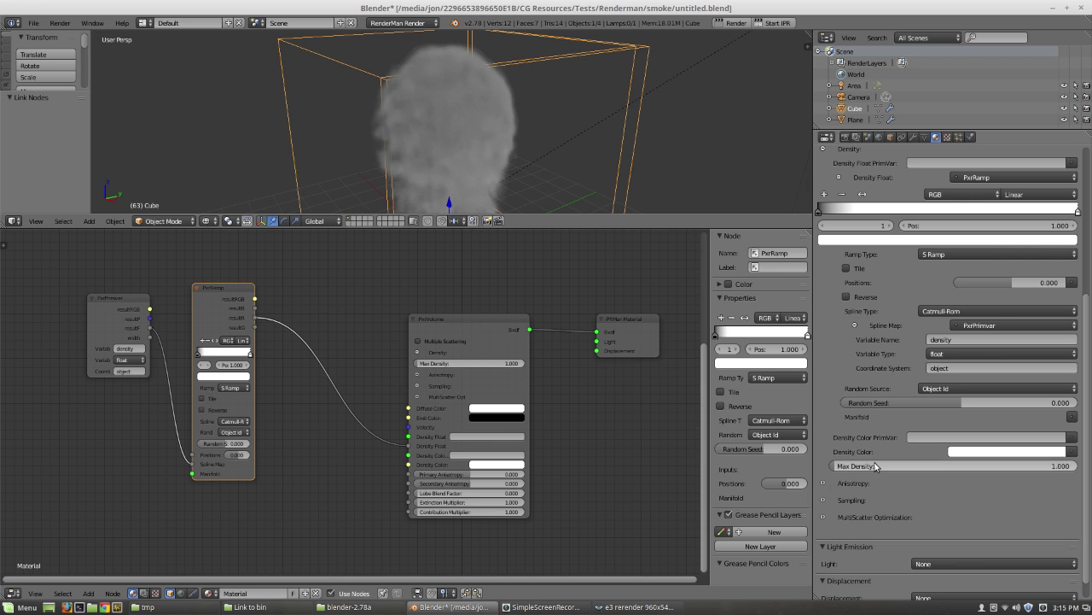
pyautogui.click(228, 376)
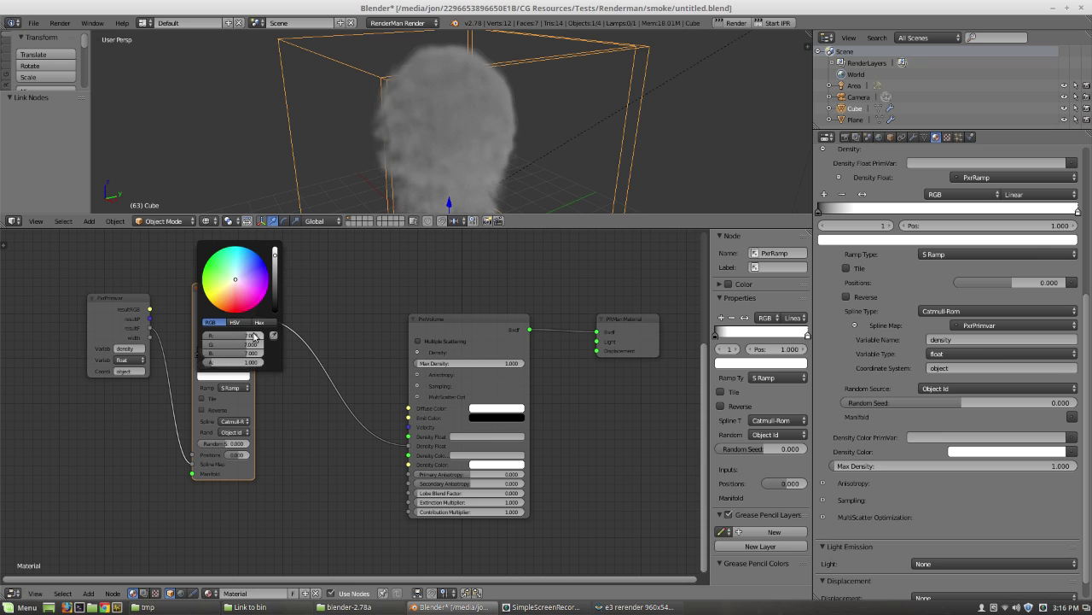
pyautogui.click(932, 465)
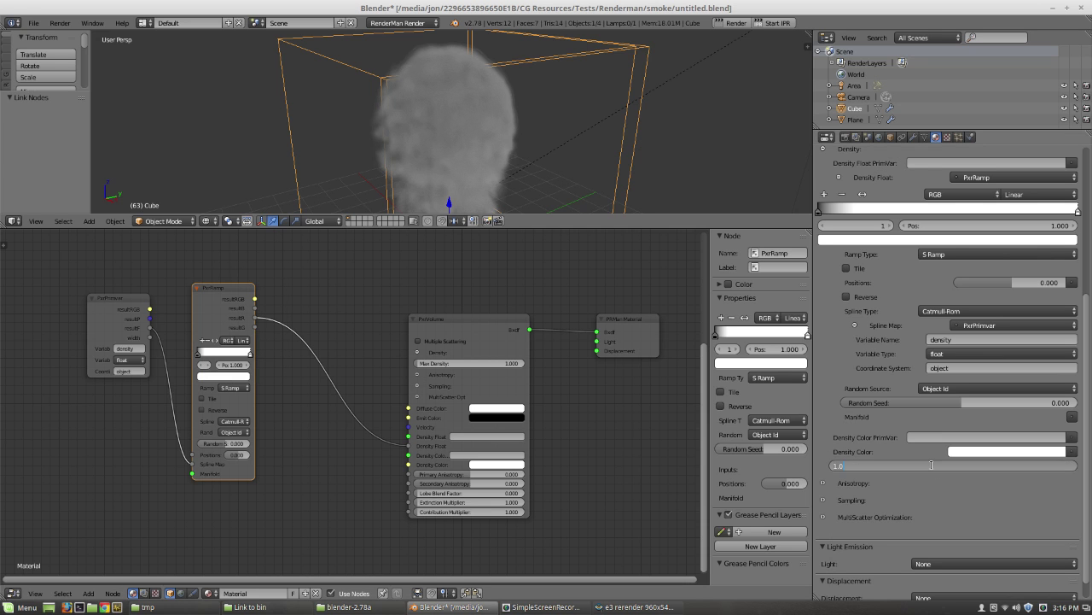
pyautogui.write('7')
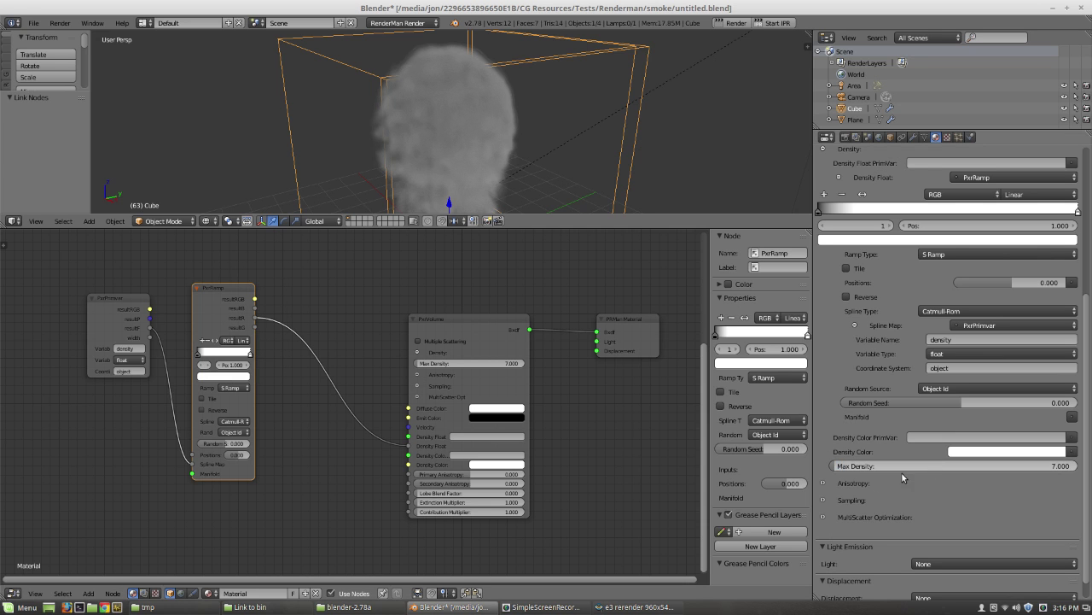
pyautogui.press('Return')
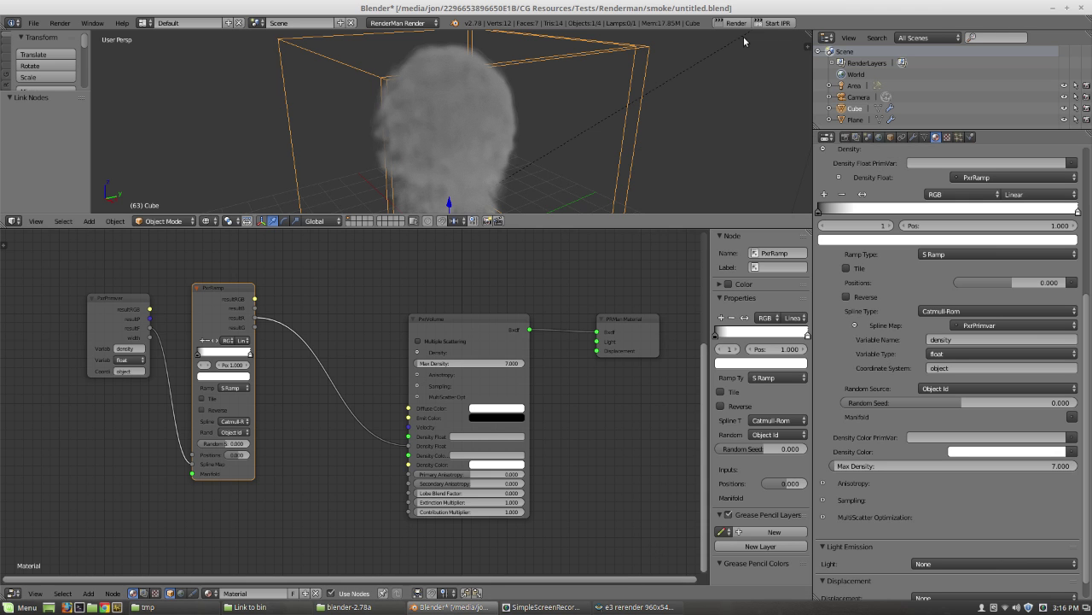
# Step: Run a RenderMan IPR preview of the Max Density 7 smoke, then stop it
pyautogui.click(770, 23)
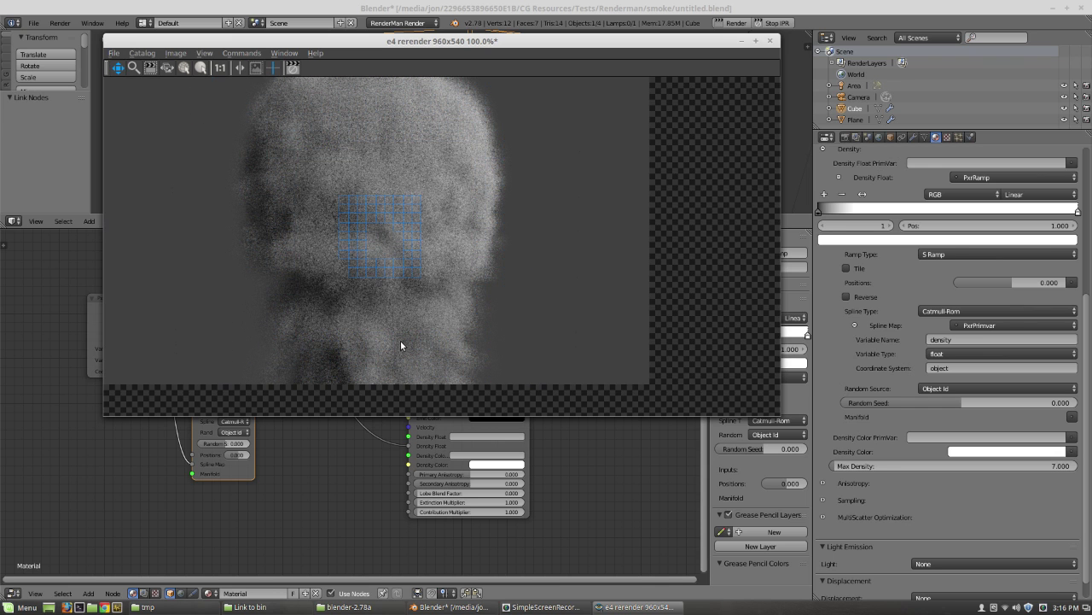
pyautogui.click(781, 26)
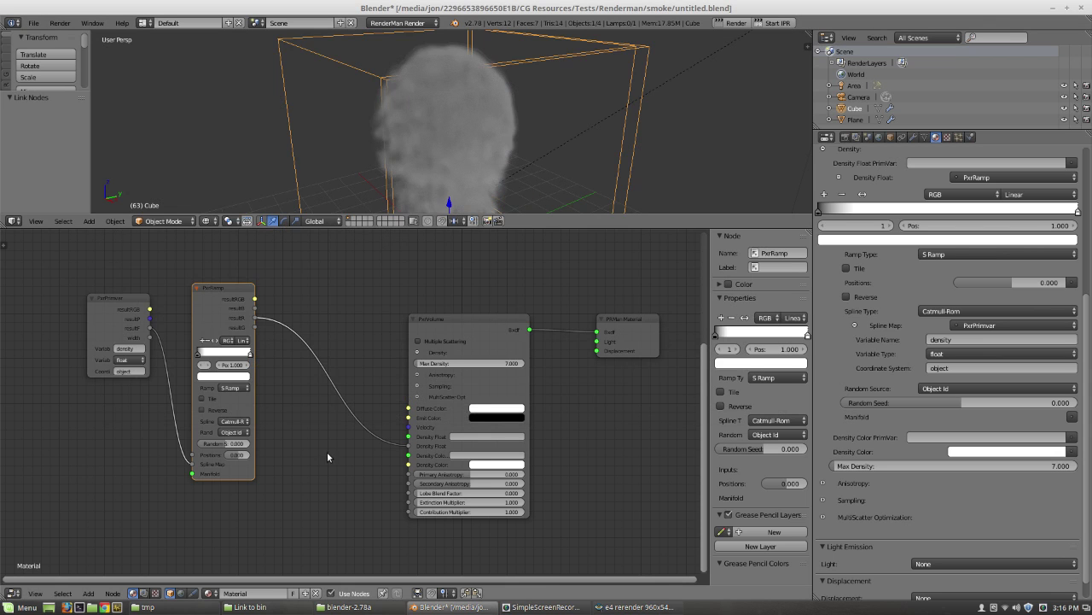
# Step: Rearrange the PxrRamp and PxrPrimvar nodes up and left to make room
pyautogui.moveTo(327, 451); pyautogui.dragTo(338, 447, button='middle')
pyautogui.moveTo(220, 306); pyautogui.dragTo(224, 264)
pyautogui.moveTo(110, 324); pyautogui.dragTo(72, 302)
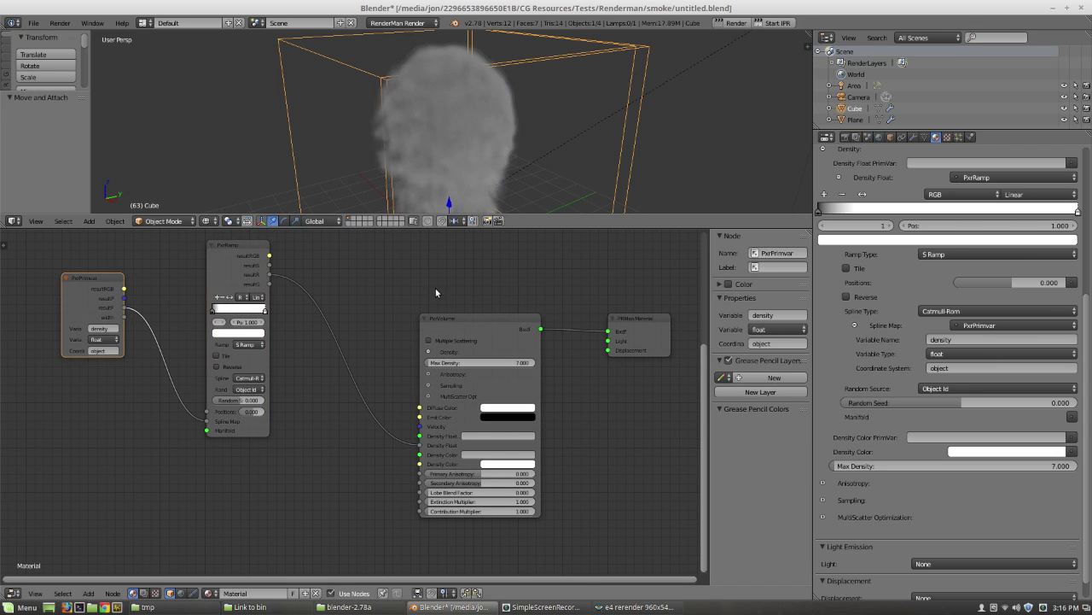
pyautogui.moveTo(220, 274); pyautogui.dragTo(184, 266)
# Step: Add a second PxrRamp below the first, driven by PxrPrimvar density, feeding Emit Color
pyautogui.hotkey('shift', 'a')
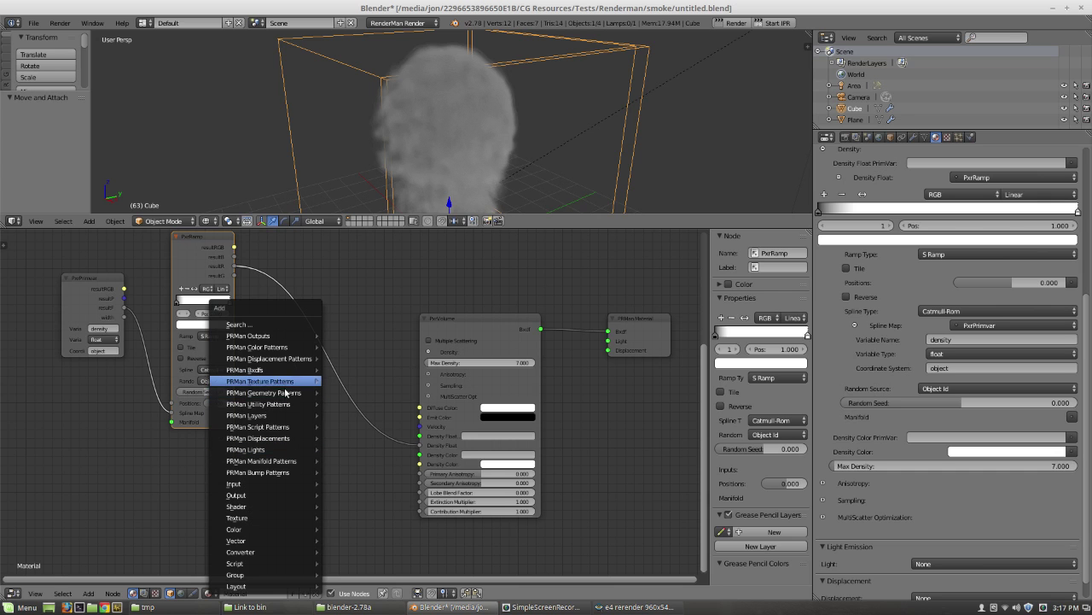
pyautogui.moveTo(285, 406)
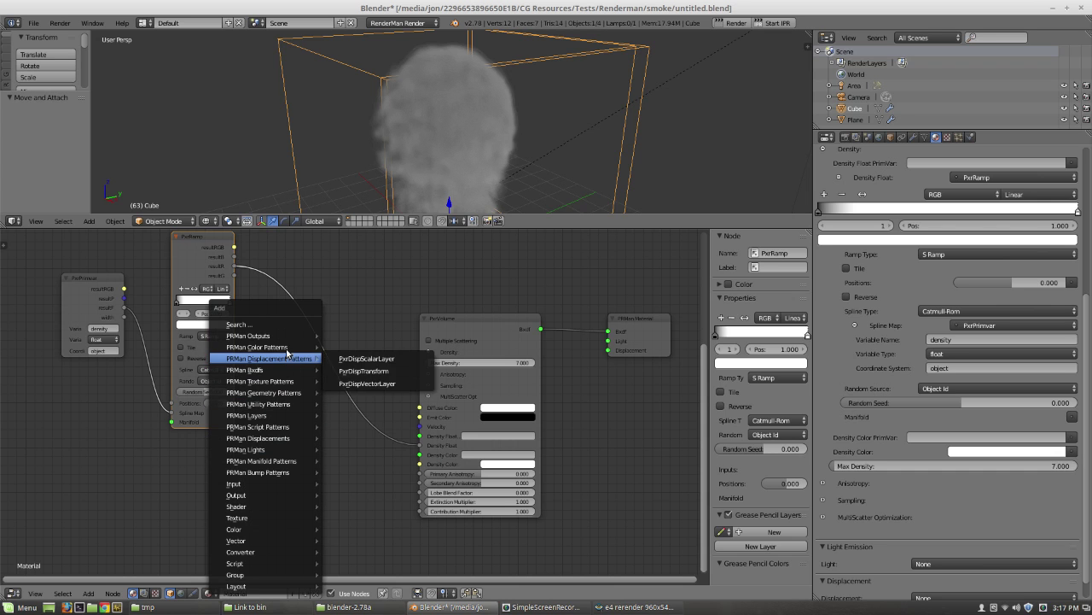
pyautogui.moveTo(291, 348)
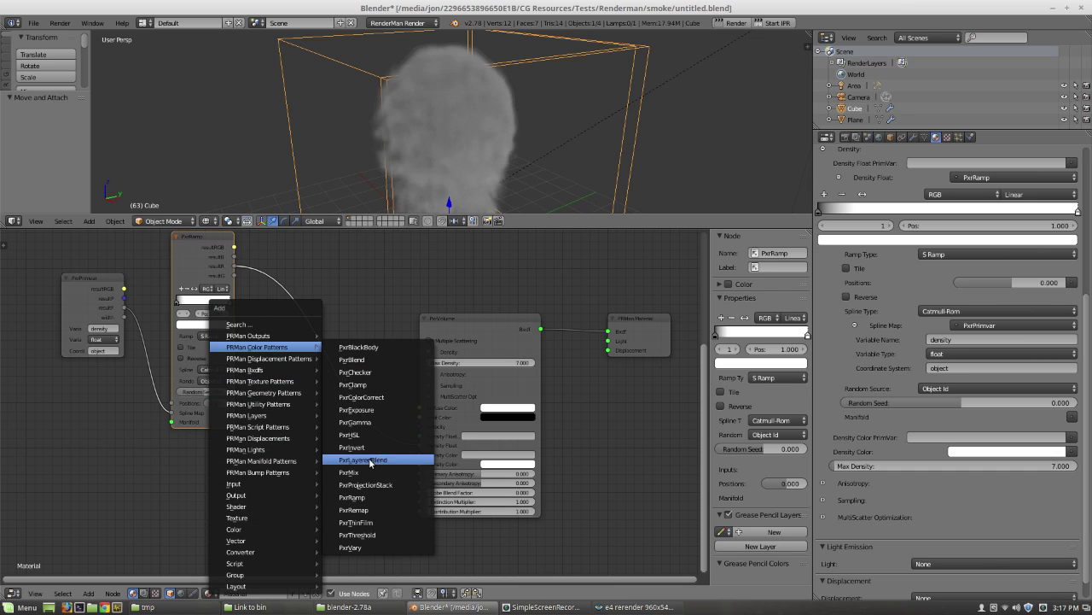
pyautogui.click(372, 497)
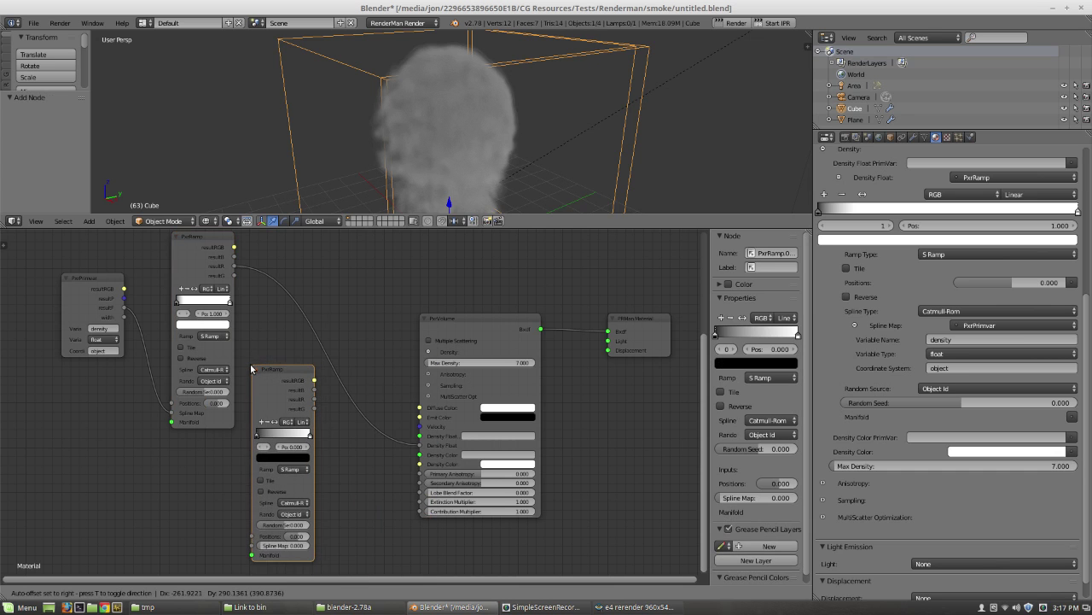
pyautogui.click(204, 355)
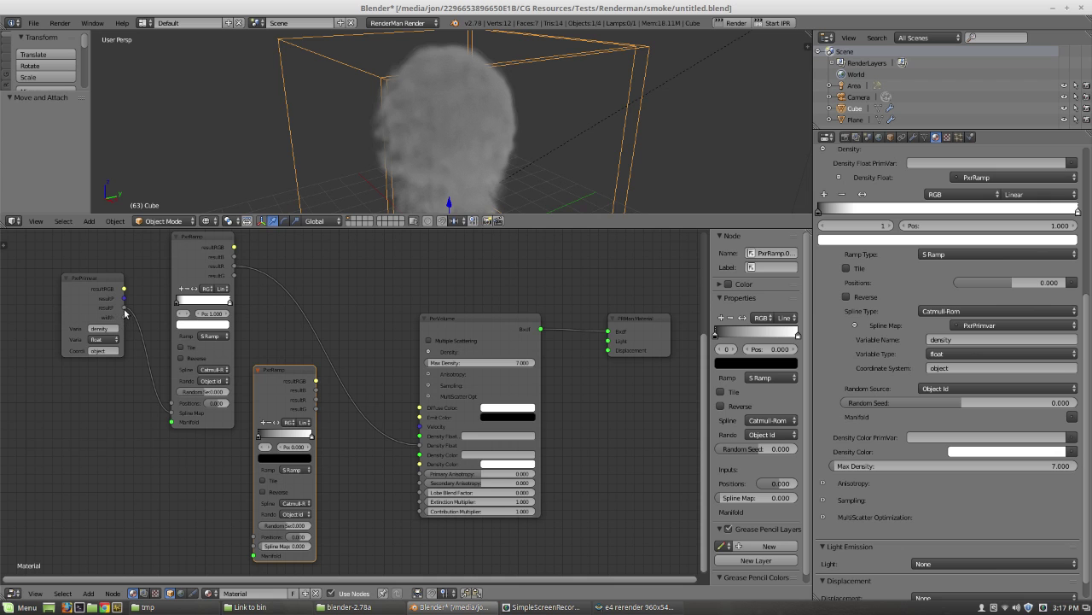
pyautogui.moveTo(125, 308); pyautogui.dragTo(254, 541)
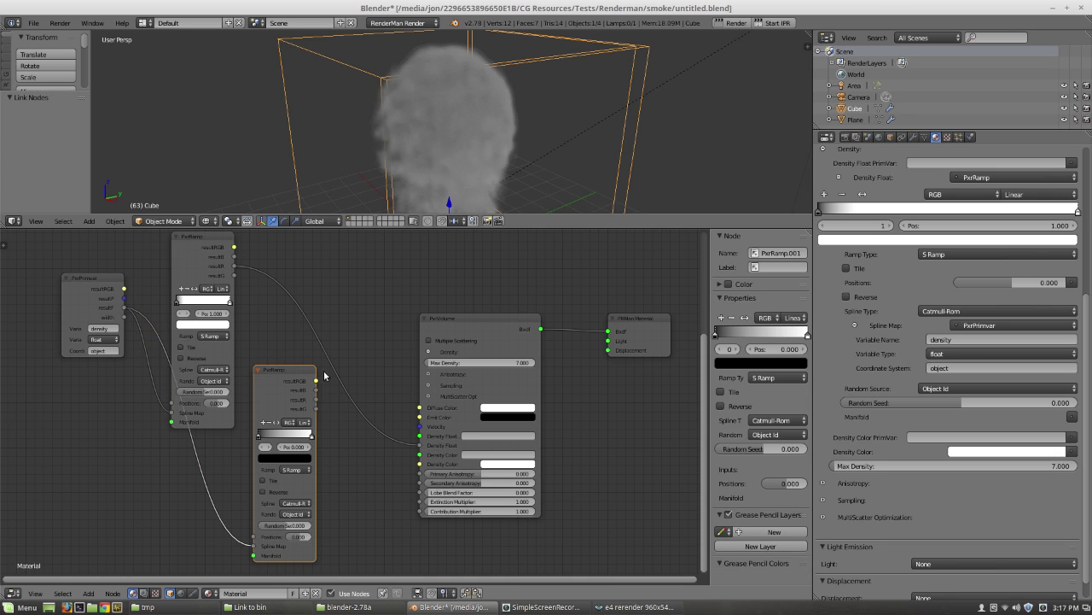
pyautogui.moveTo(316, 384); pyautogui.dragTo(419, 422)
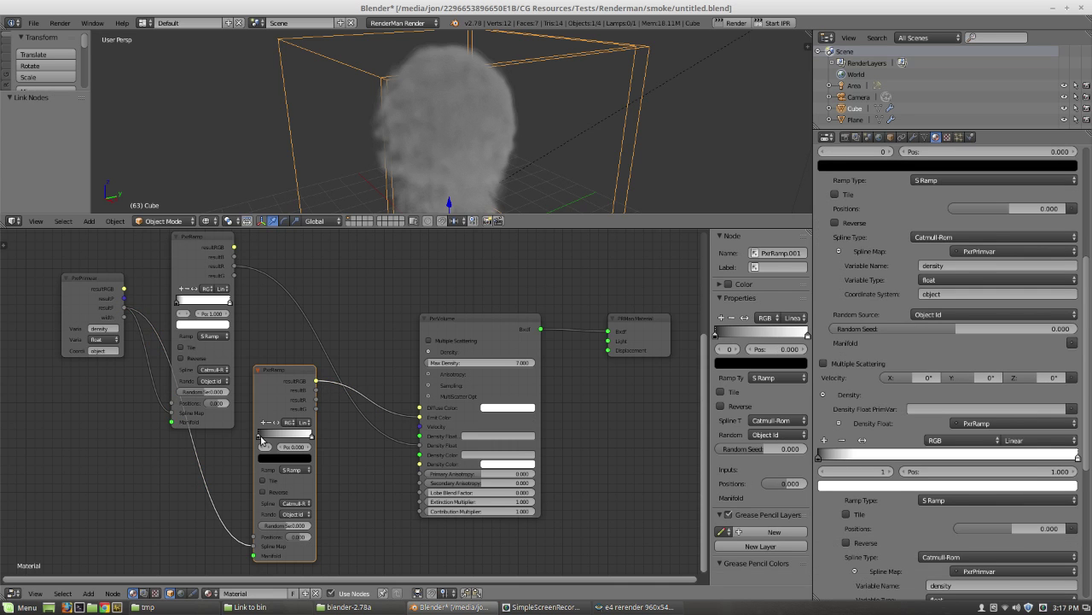
# Step: Slide the new ramp's black stop right and make its right stop yellow
pyautogui.moveTo(260, 439); pyautogui.dragTo(312, 435)
pyautogui.click(313, 435)
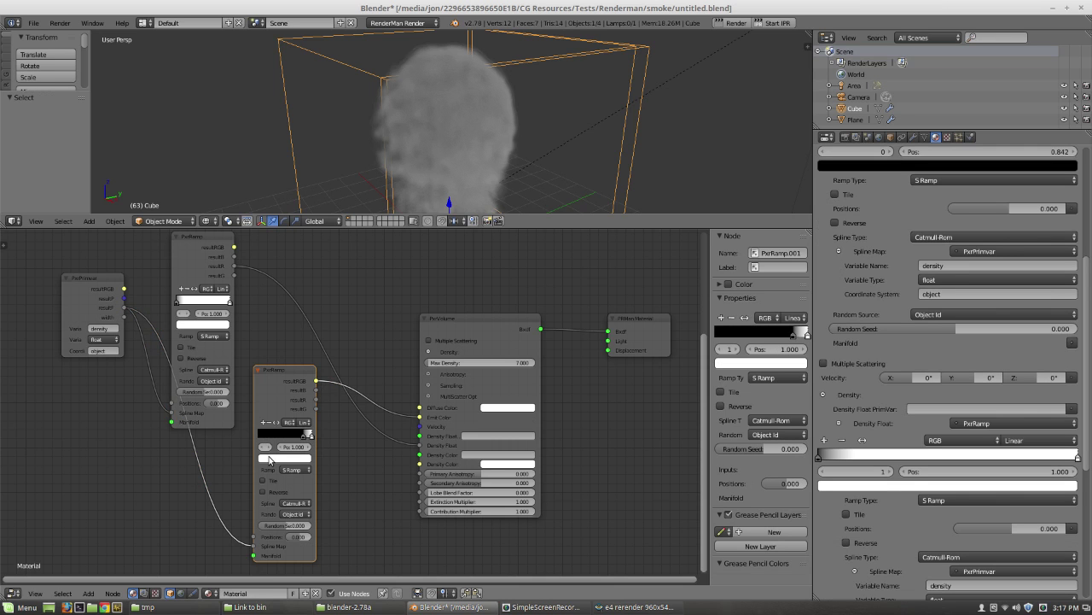
pyautogui.click(278, 458)
pyautogui.moveTo(311, 389); pyautogui.dragTo(276, 374)
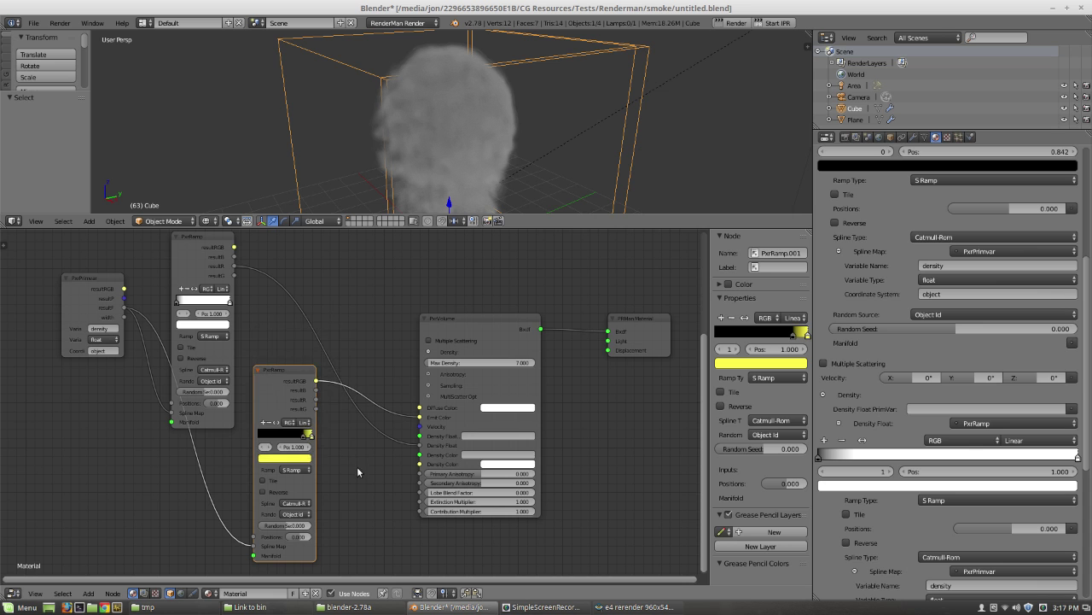
# Step: Run a RenderMan IPR preview to check the yellow-tinted smoke, then stop it
pyautogui.click(776, 25)
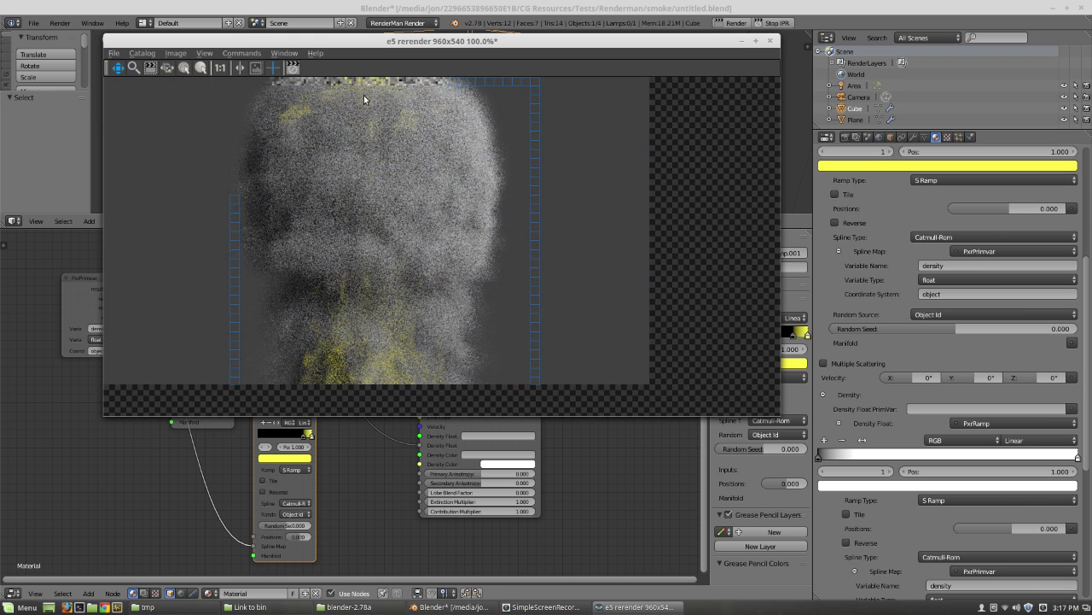
pyautogui.click(773, 23)
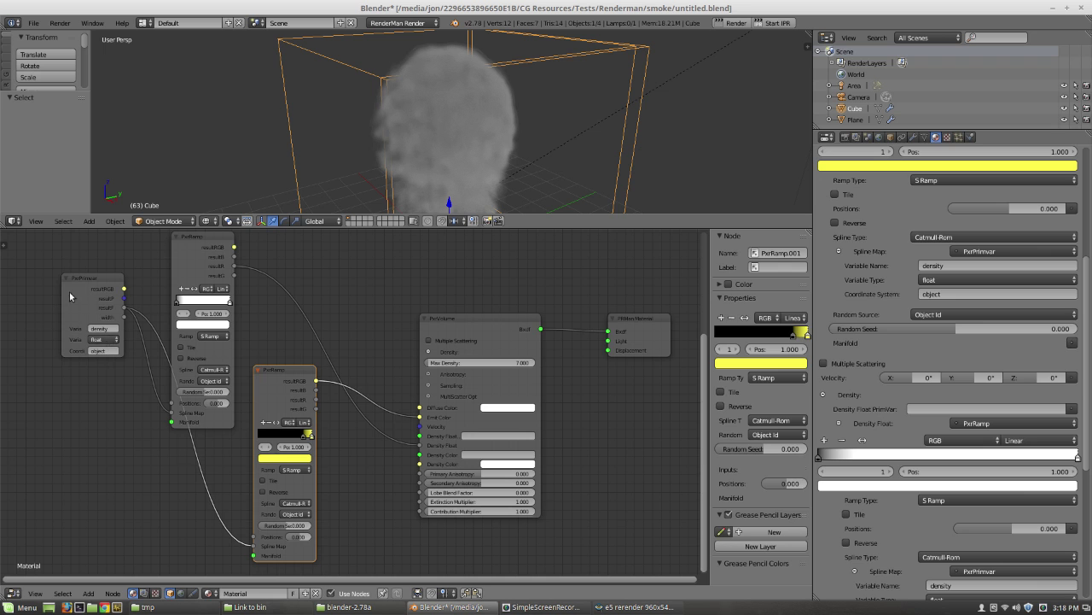
# Step: Nudge the PxrPrimvar node further up-left and pan the node graph slightly
pyautogui.moveTo(74, 297); pyautogui.dragTo(44, 285)
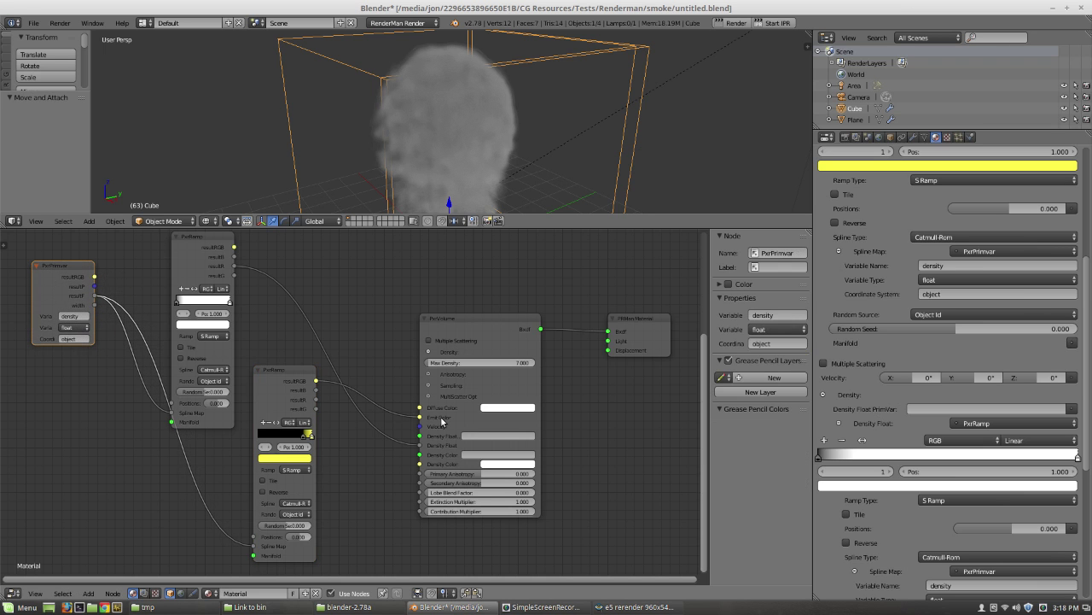
pyautogui.moveTo(361, 306); pyautogui.dragTo(350, 317, button='middle')
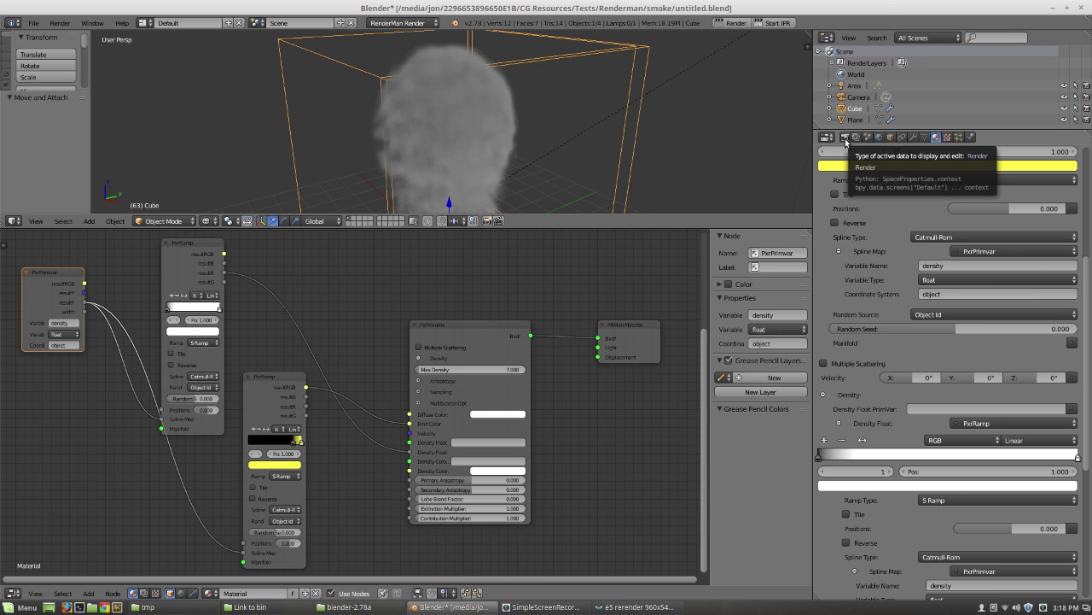
# Step: Set RenderMan's Dicing Strategy in the Advanced render settings to Spherical Projection
pyautogui.click(845, 141)
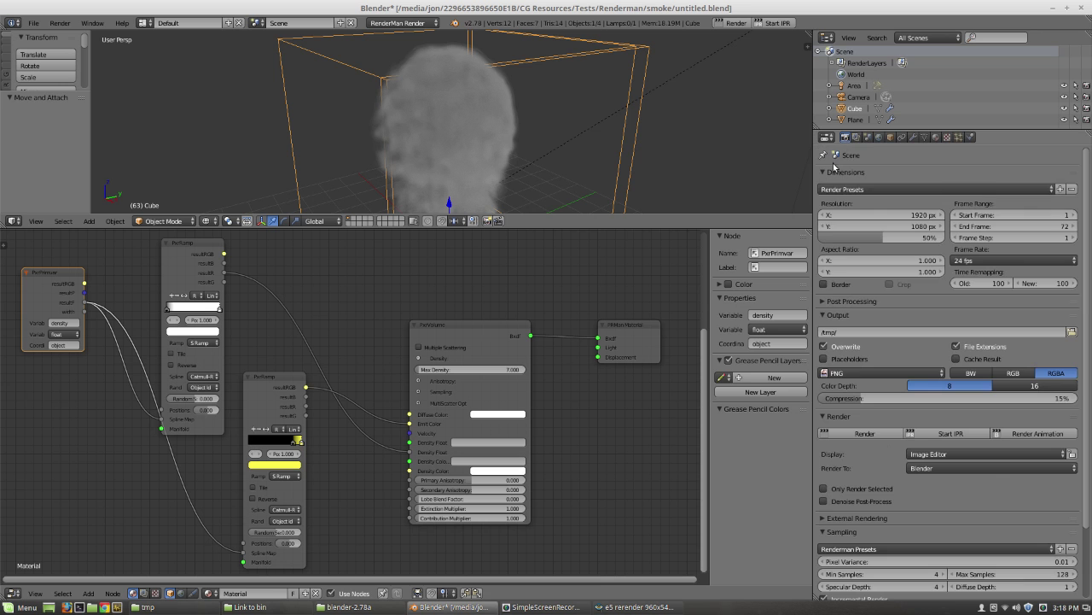
pyautogui.scroll(-5, 935, 522)
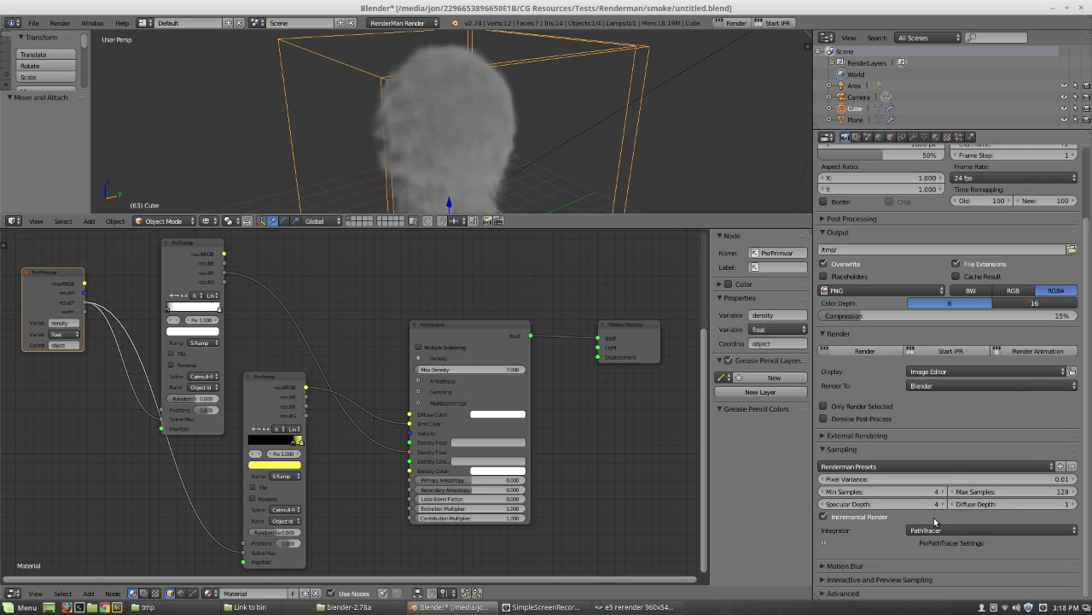
pyautogui.click(823, 593)
pyautogui.scroll(-4, 861, 541)
pyautogui.scroll(-4, 860, 541)
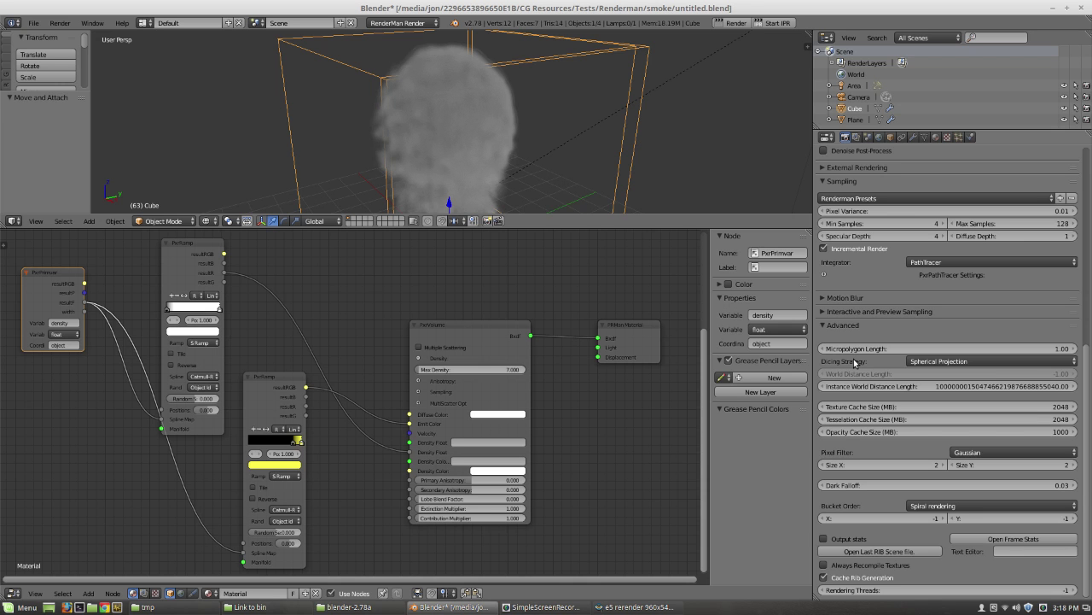
pyautogui.click(949, 360)
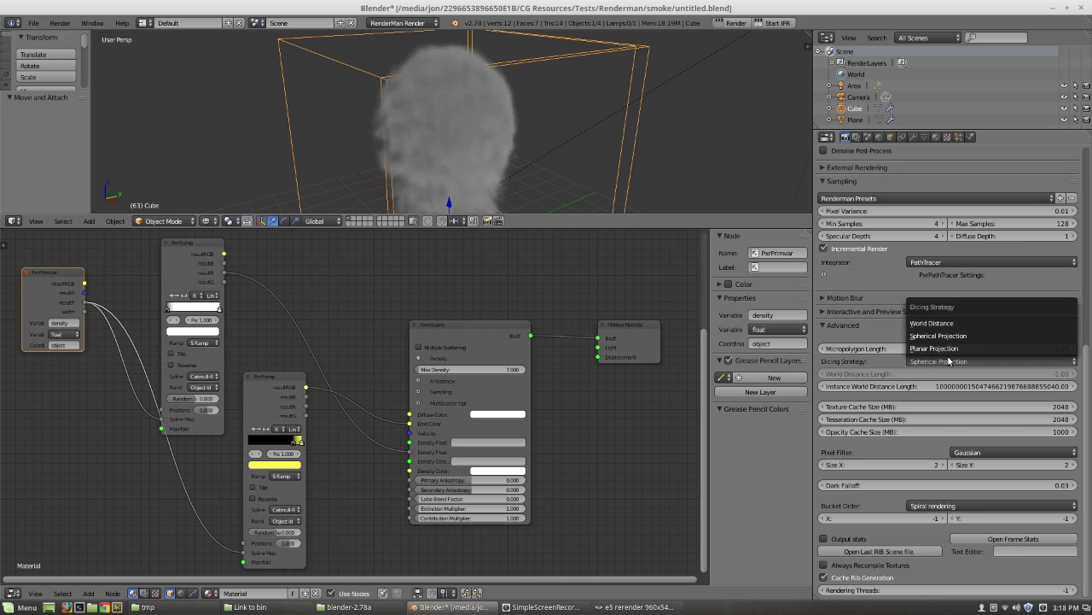
pyautogui.click(947, 349)
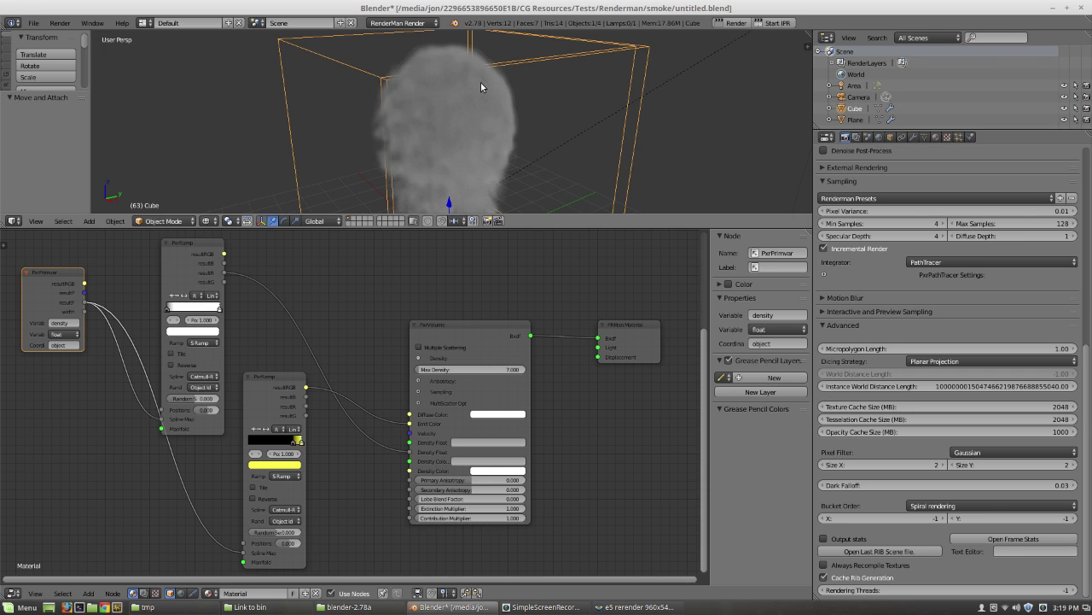
pyautogui.click(917, 362)
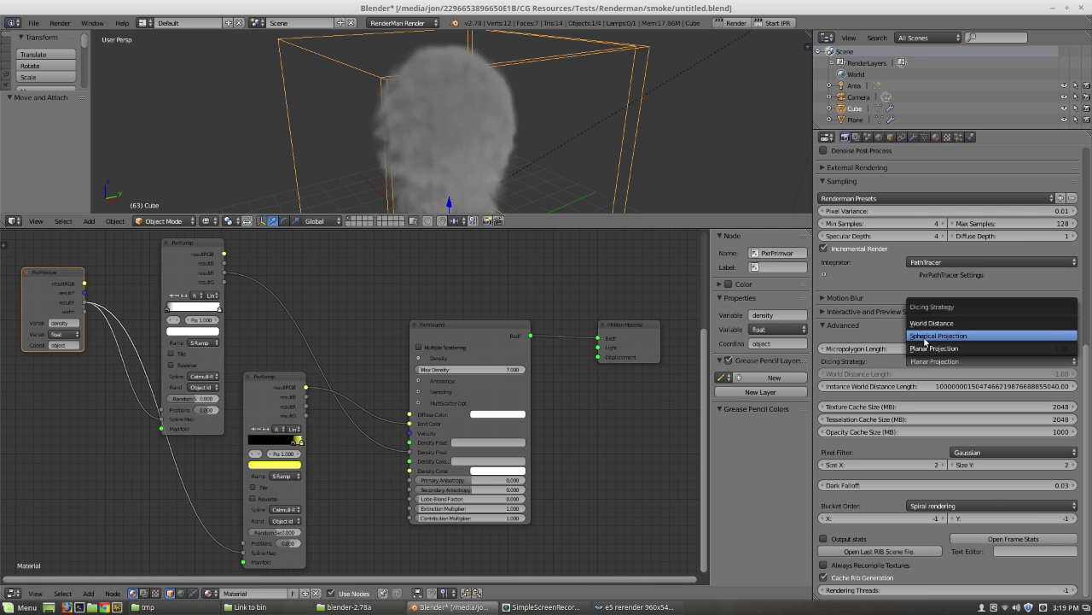
pyautogui.click(929, 336)
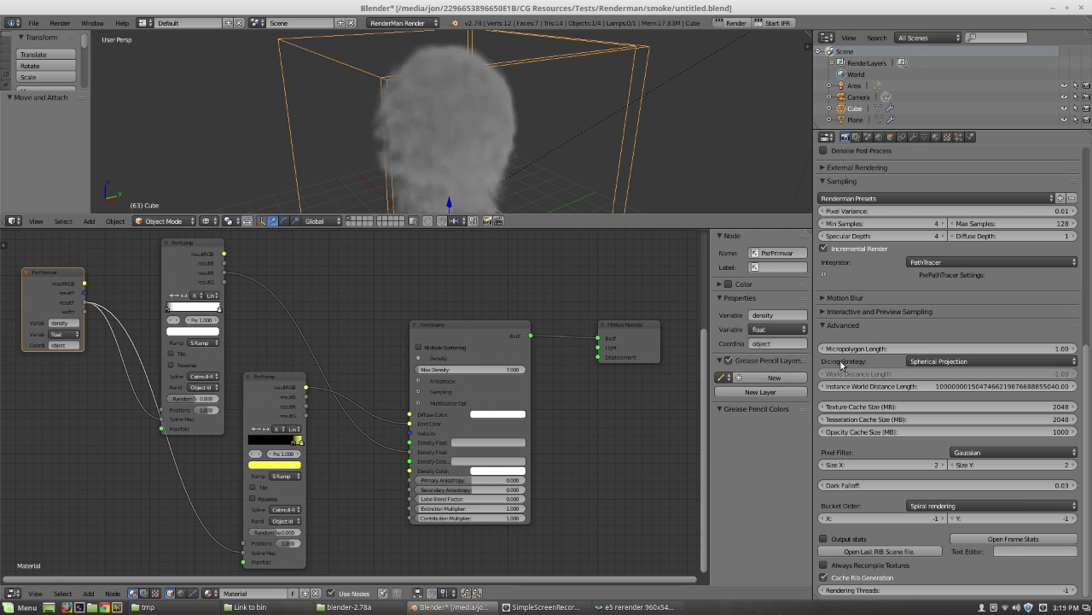
# Step: Enable Override Default Shading Rate on the Cube with Micropolygon Length 10
pyautogui.click(891, 137)
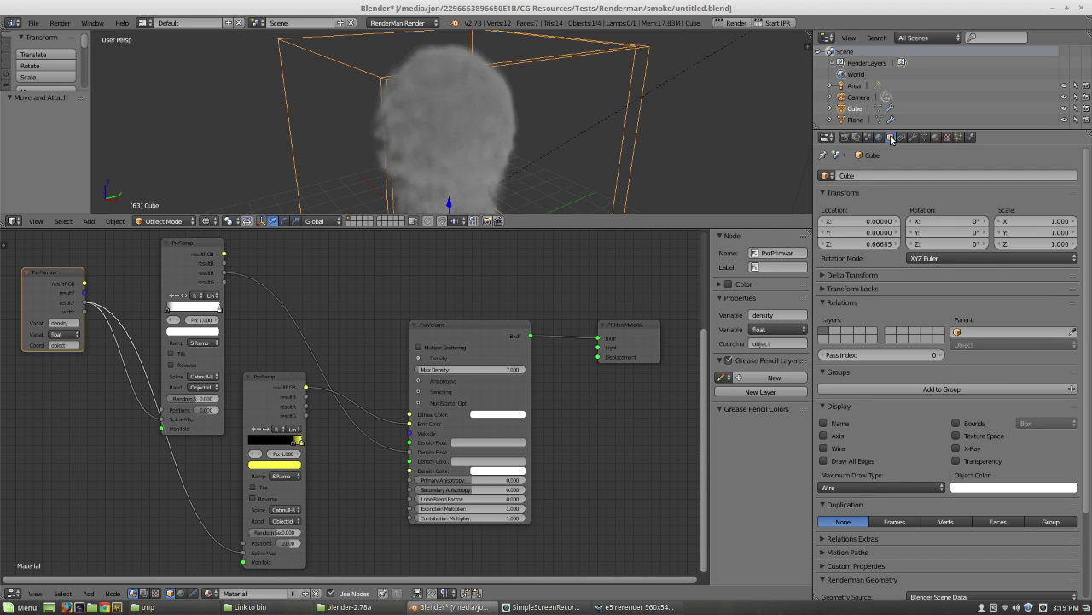
pyautogui.scroll(-1, 892, 520)
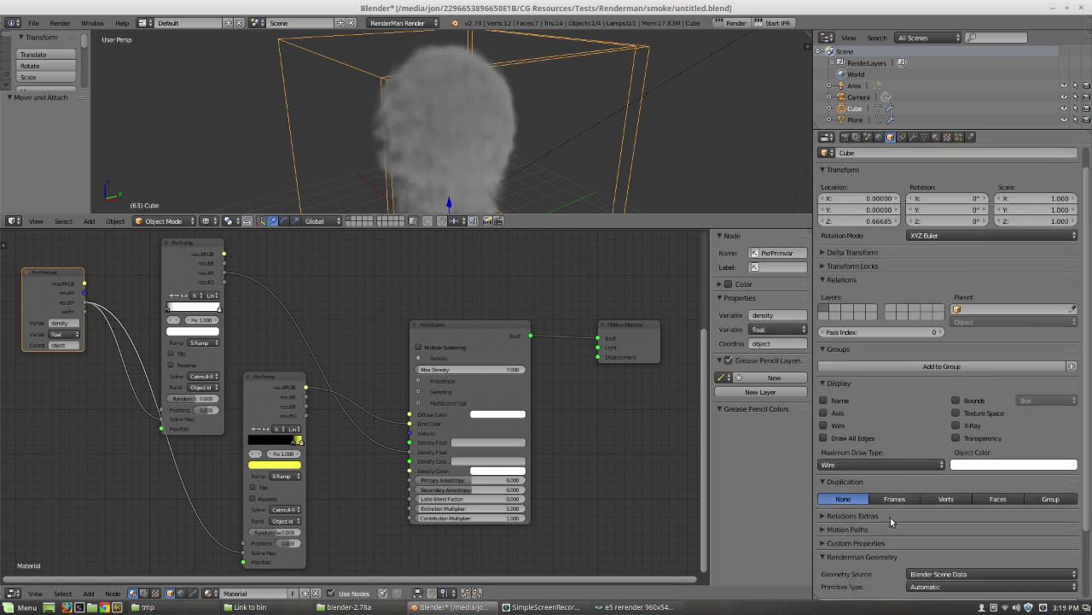
pyautogui.scroll(-4, 891, 520)
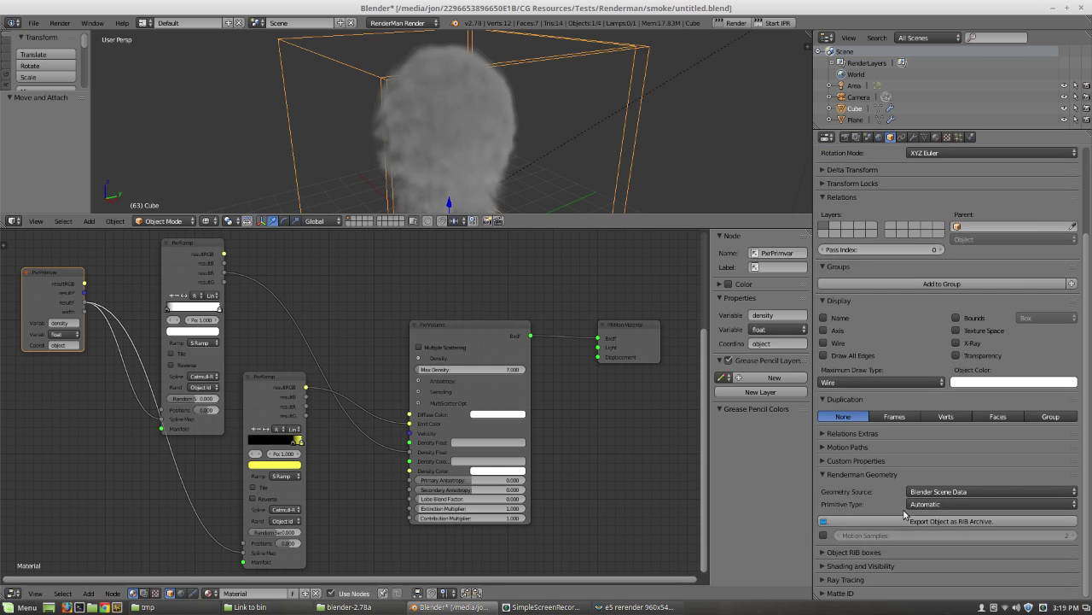
pyautogui.click(826, 579)
pyautogui.scroll(-6, 867, 573)
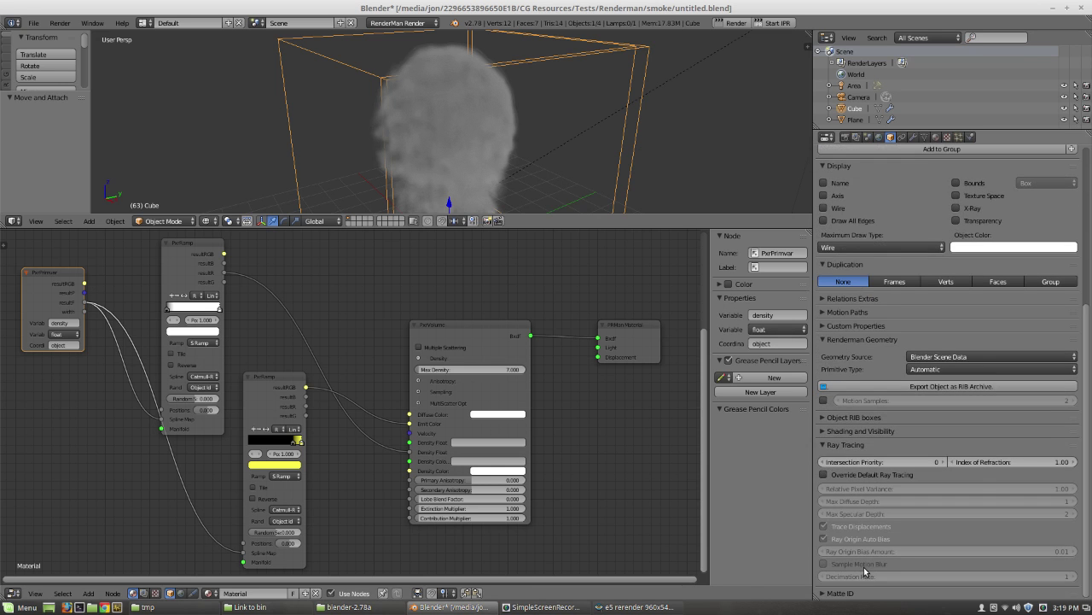
pyautogui.click(824, 432)
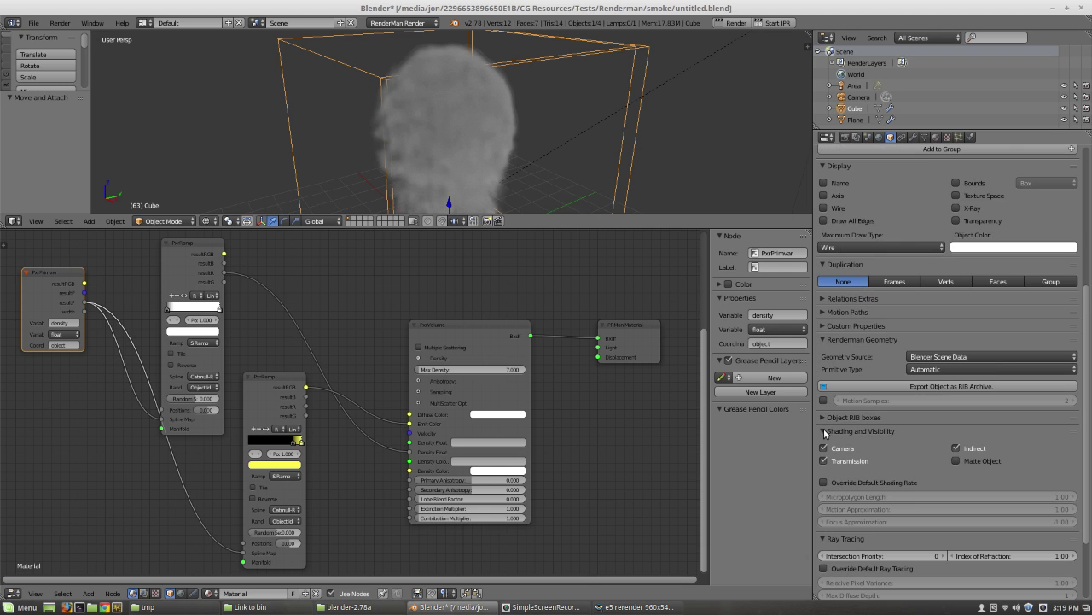
pyautogui.scroll(-4, 843, 444)
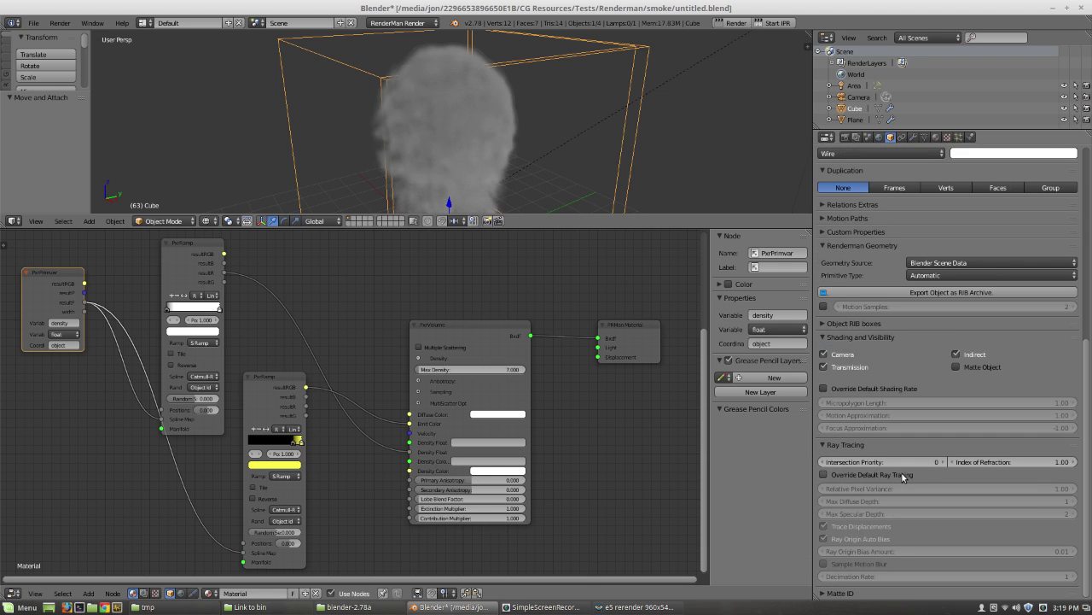
pyautogui.click(865, 390)
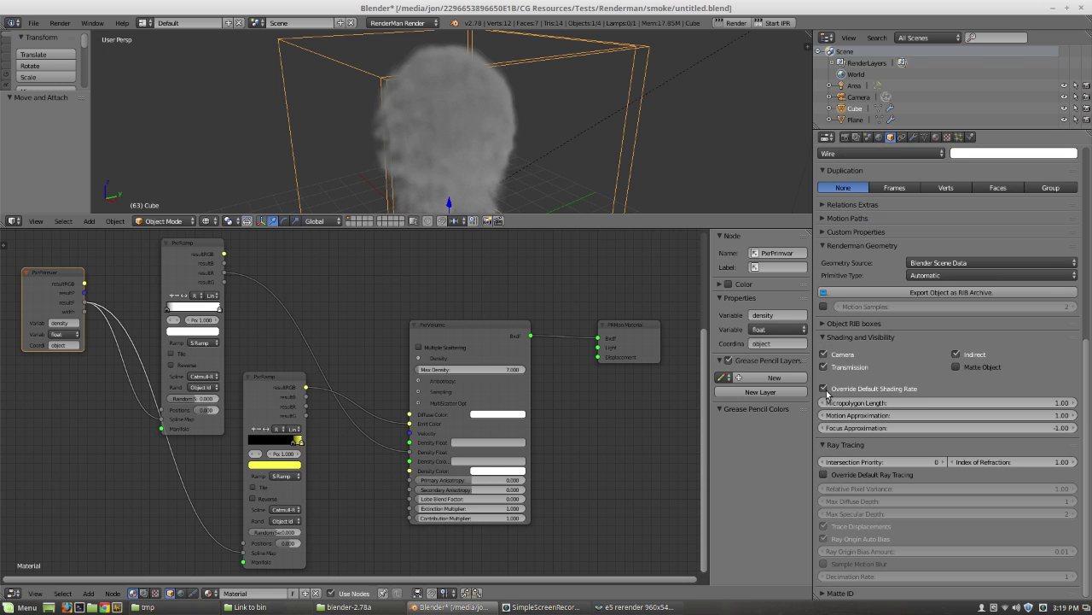
pyautogui.click(887, 404)
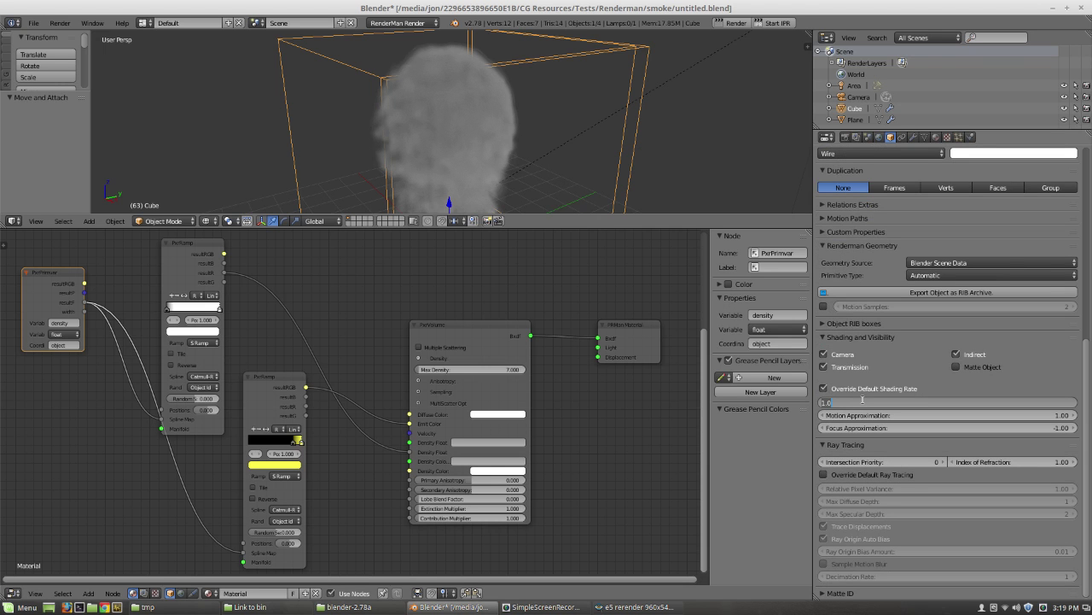
pyautogui.write('1')
pyautogui.press('Return')
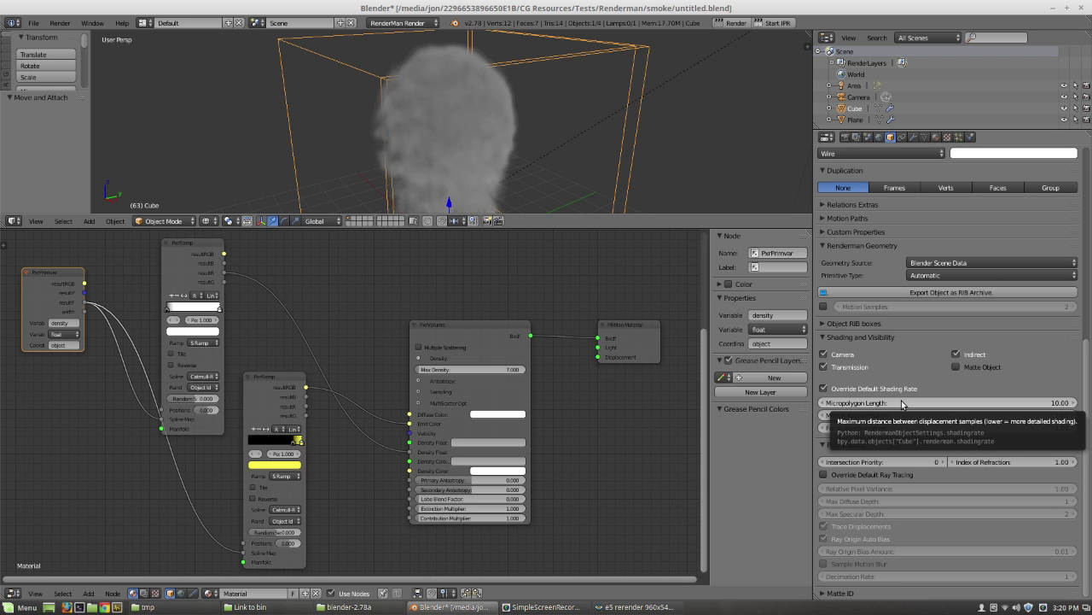
# Step: Close the old render viewer discarding its session, and start a new RenderMan IPR
pyautogui.rightClick(631, 607)
pyautogui.click(657, 586)
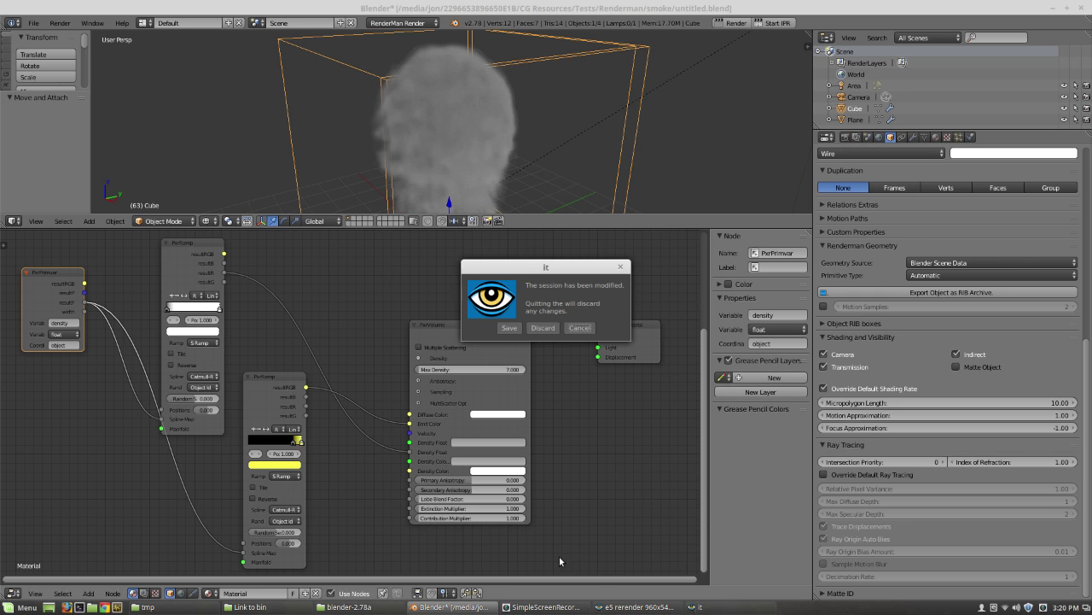
pyautogui.click(543, 328)
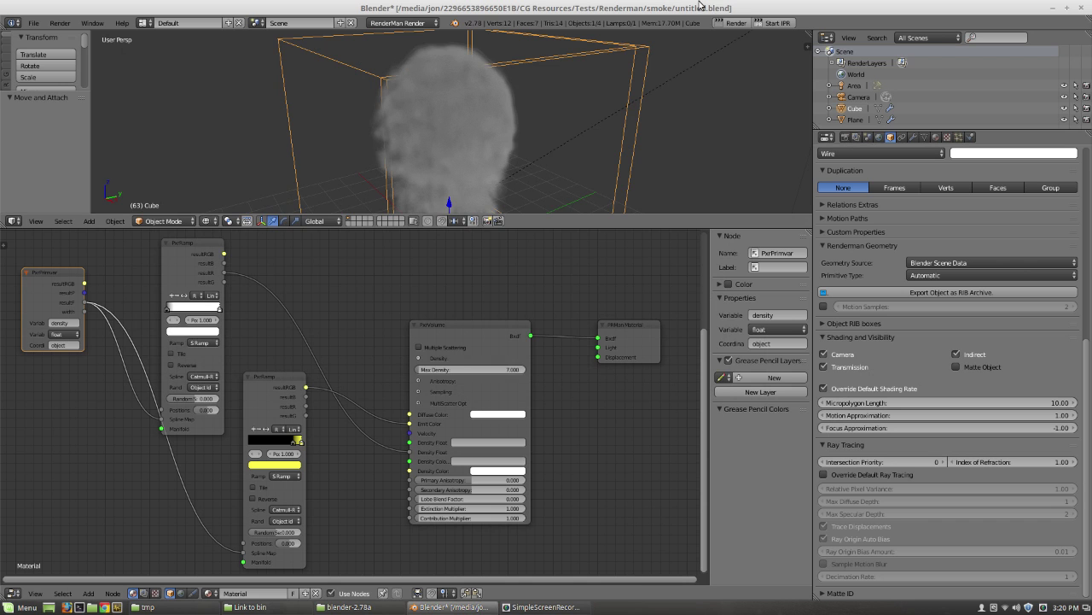
pyautogui.click(775, 25)
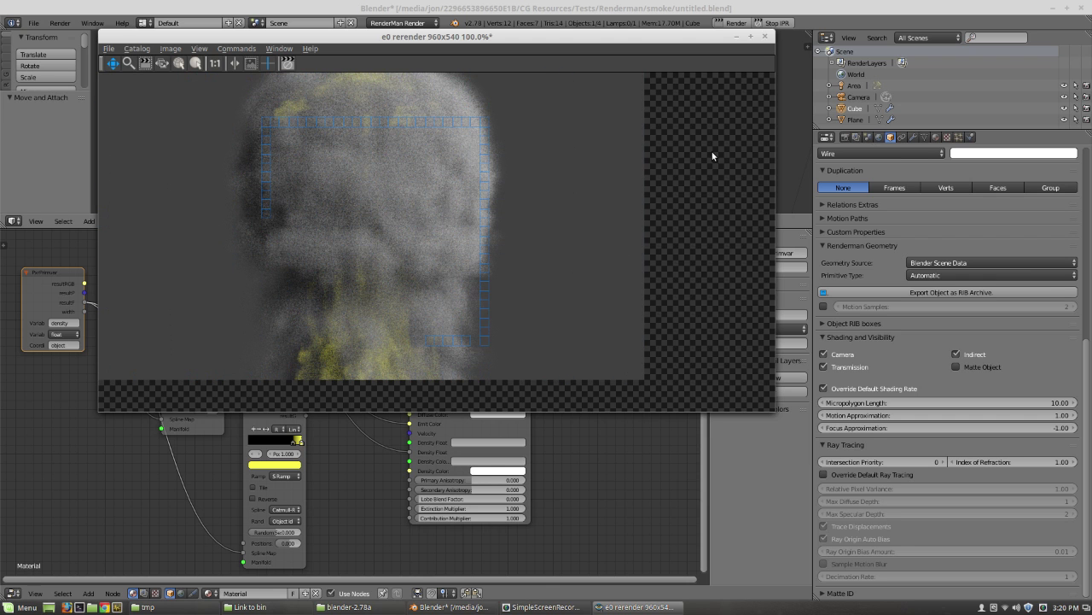
# Step: After inspecting the render, close the render viewer and discard the session
pyautogui.click(846, 136)
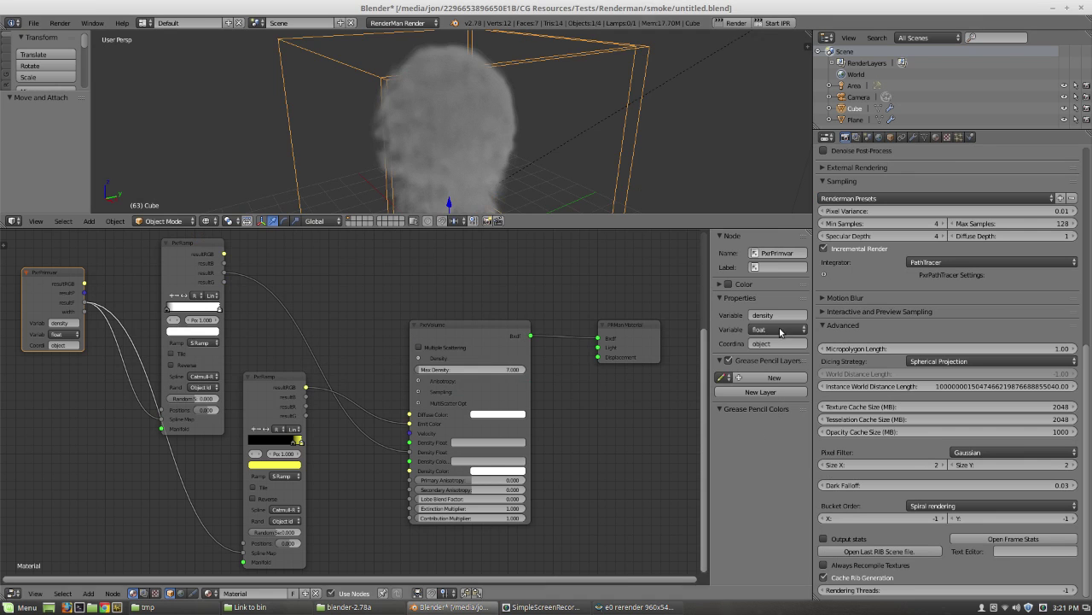
pyautogui.click(617, 606)
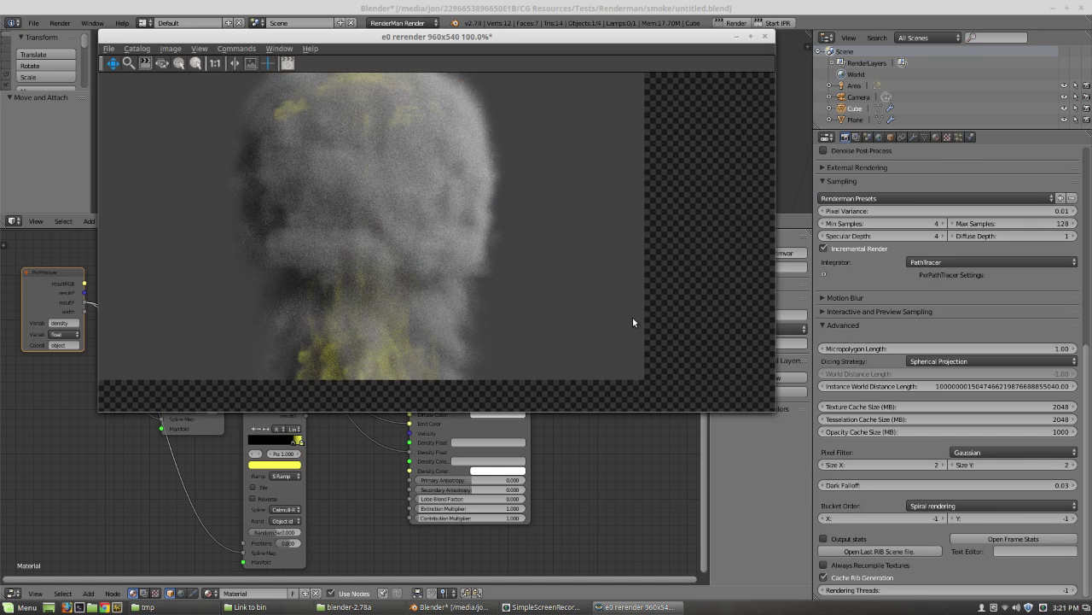
pyautogui.click(764, 39)
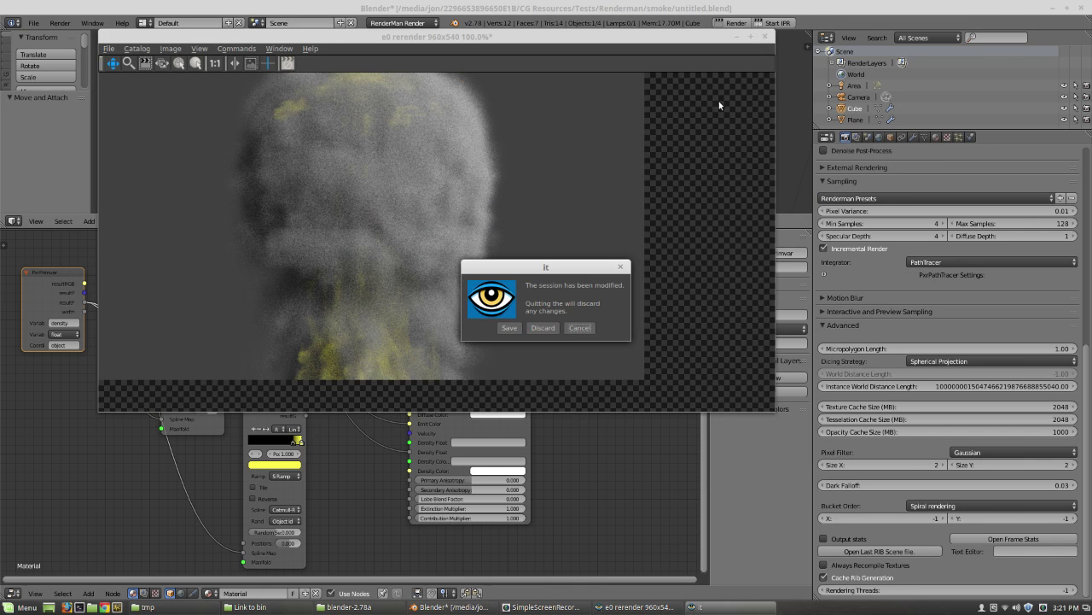
pyautogui.click(534, 328)
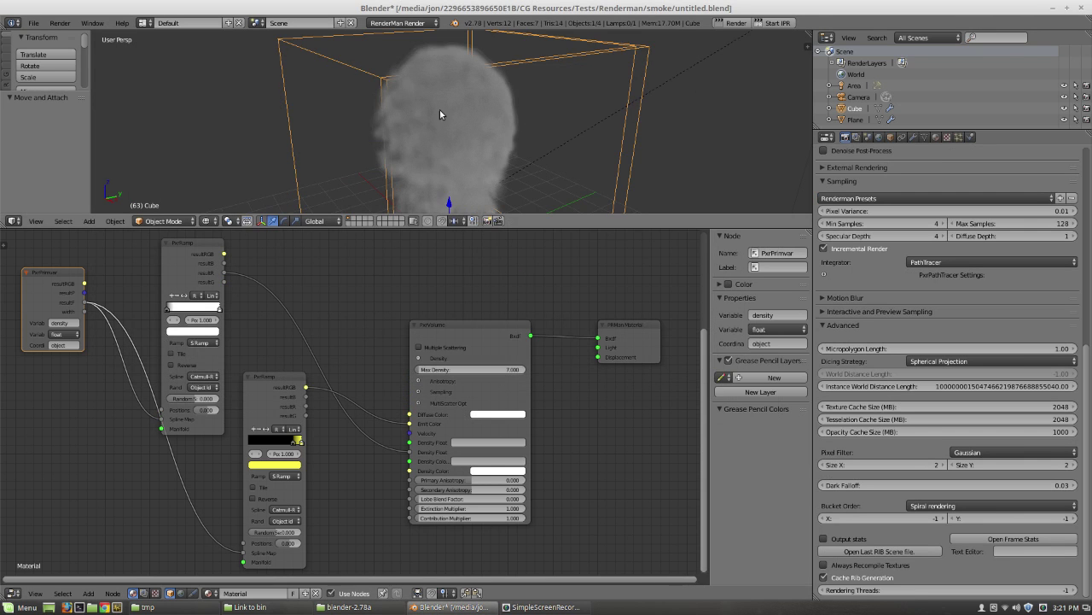
pyautogui.moveTo(572, 409); pyautogui.dragTo(585, 412, button='middle')
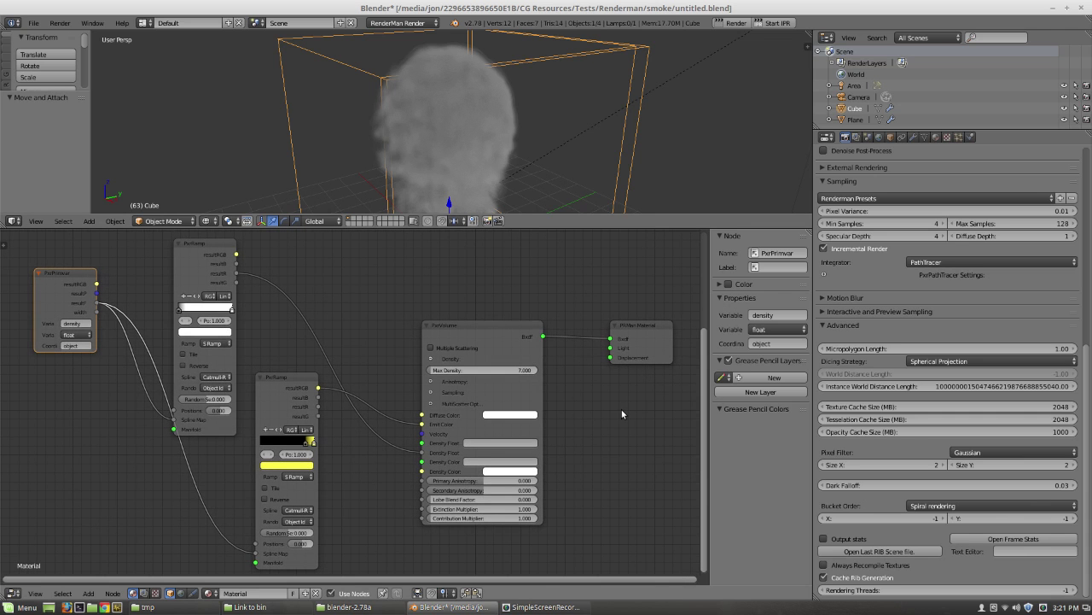
pyautogui.scroll(-1, 613, 428)
pyautogui.scroll(1, 613, 428)
pyautogui.scroll(-1, 509, 124)
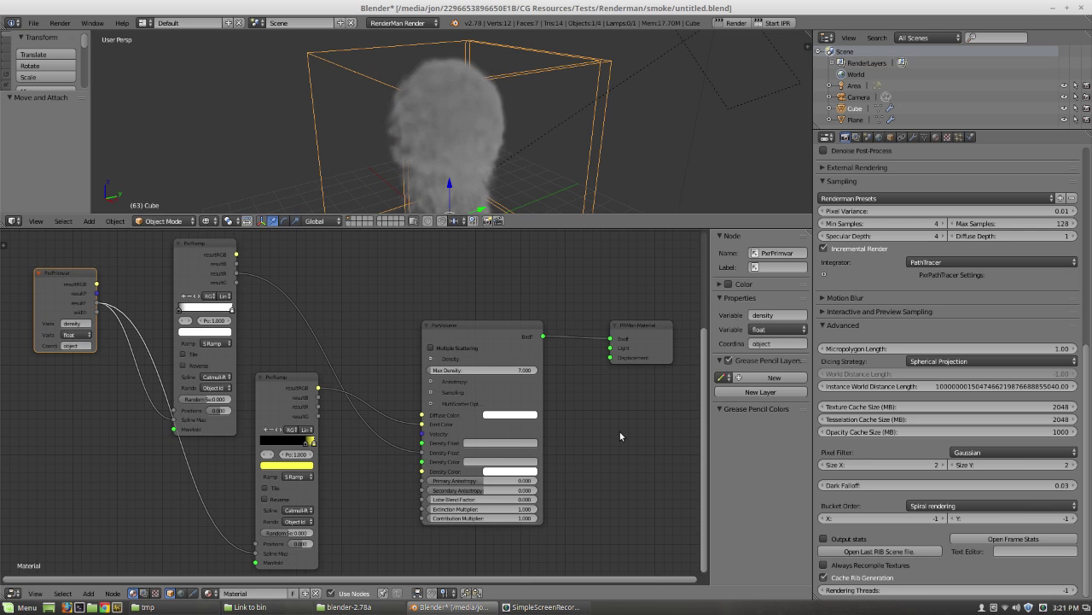
pyautogui.moveTo(620, 433); pyautogui.dragTo(612, 429, button='middle')
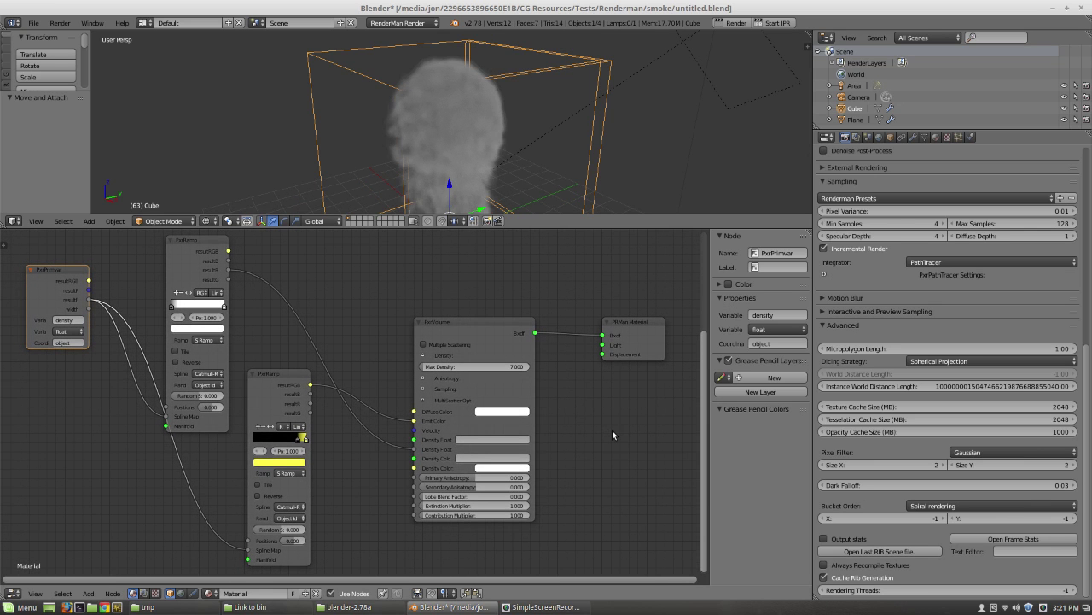